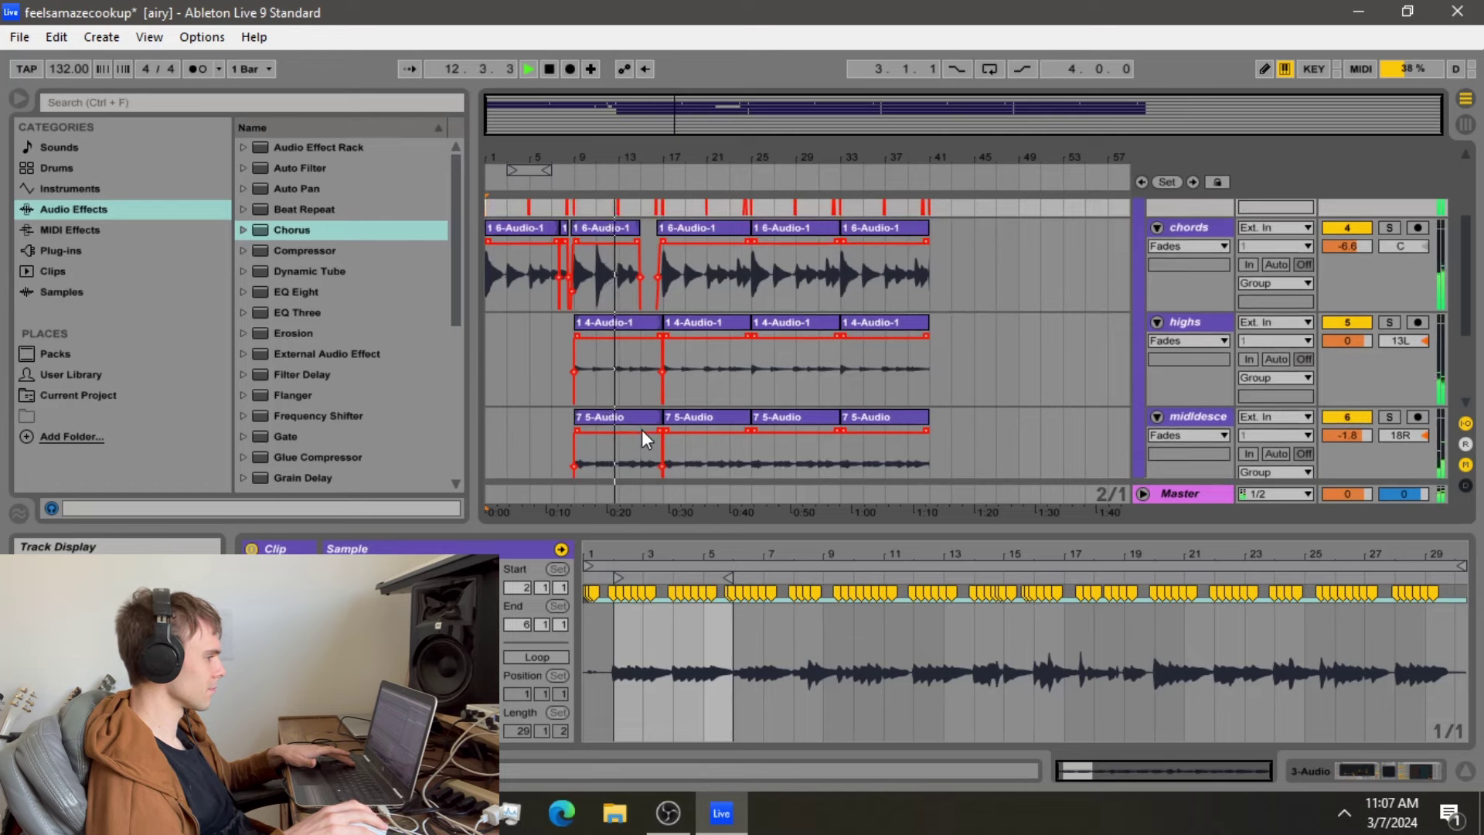
Collapse the chords, highs and midldesce tracks in the arrangement to make room for the drum tracks
{"action": "mouse_move", "coordinate": [662, 155]}
{"action": "left_mouse_down"}
{"action": "mouse_move", "coordinate": [663, 247]}
{"action": "mouse_move", "coordinate": [663, 163]}
{"action": "left_mouse_up"}
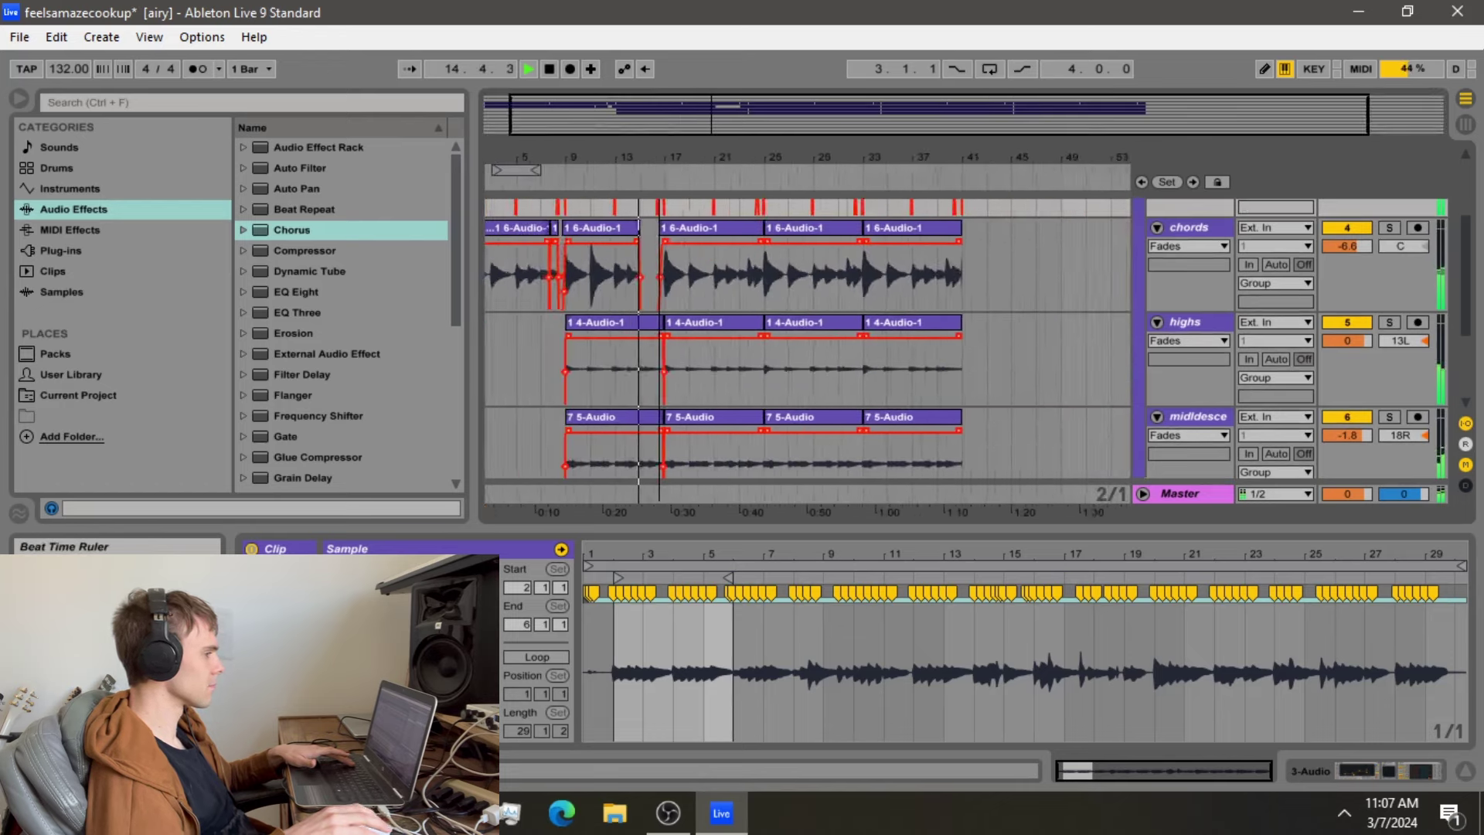
{"action": "scroll", "coordinate": [1107, 350], "scroll_direction": "up", "scroll_amount": 3}
{"action": "left_click", "coordinate": [1157, 293]}
{"action": "left_click", "coordinate": [1159, 331]}
{"action": "left_click", "coordinate": [1157, 323]}
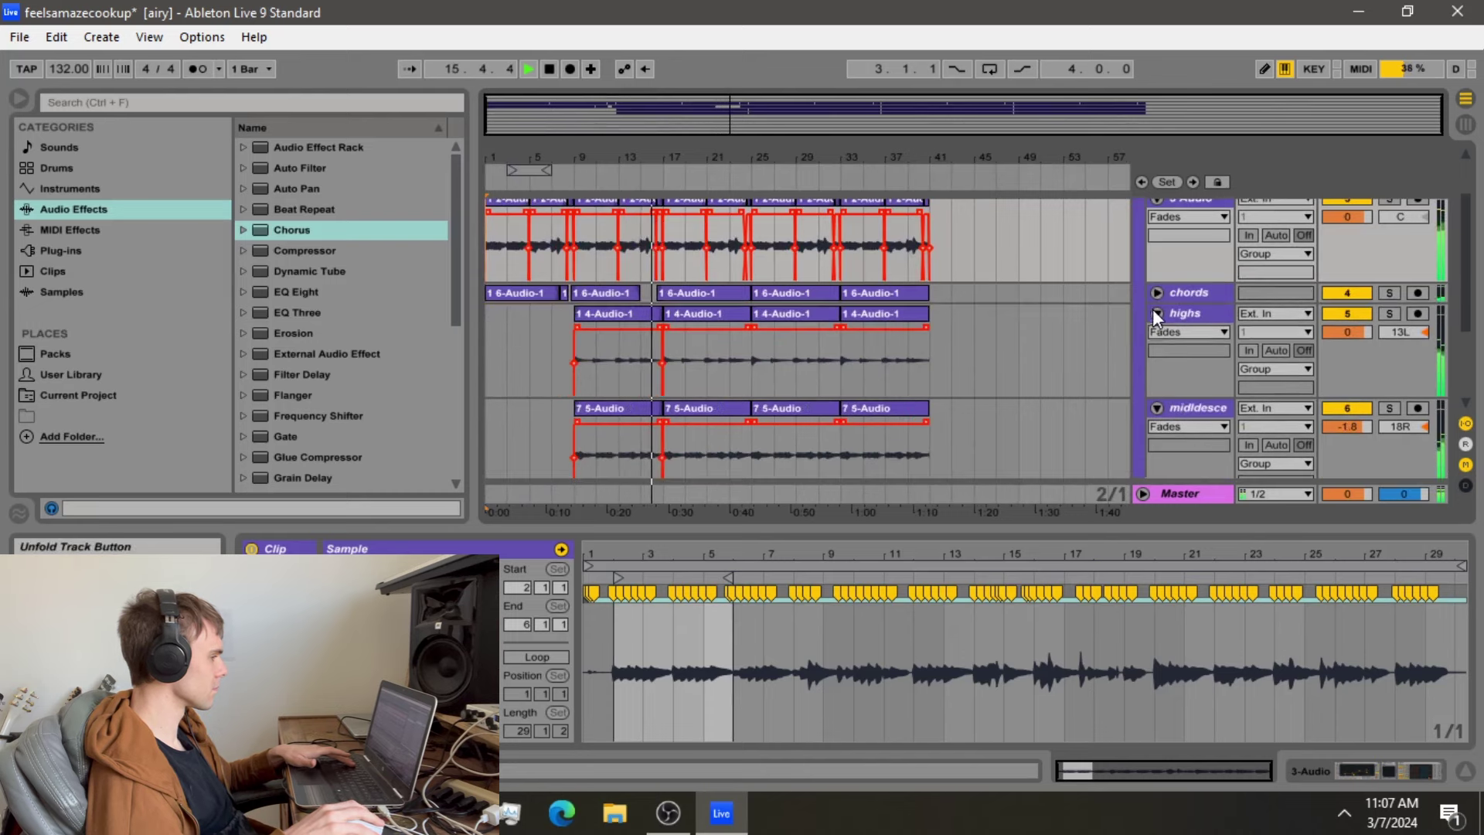
{"action": "left_click", "coordinate": [1155, 312]}
{"action": "left_click", "coordinate": [1156, 333]}
Insert an eight-bar MIDI clip on the kicks track from bar 17 to bar 25
{"action": "left_click", "coordinate": [662, 353]}
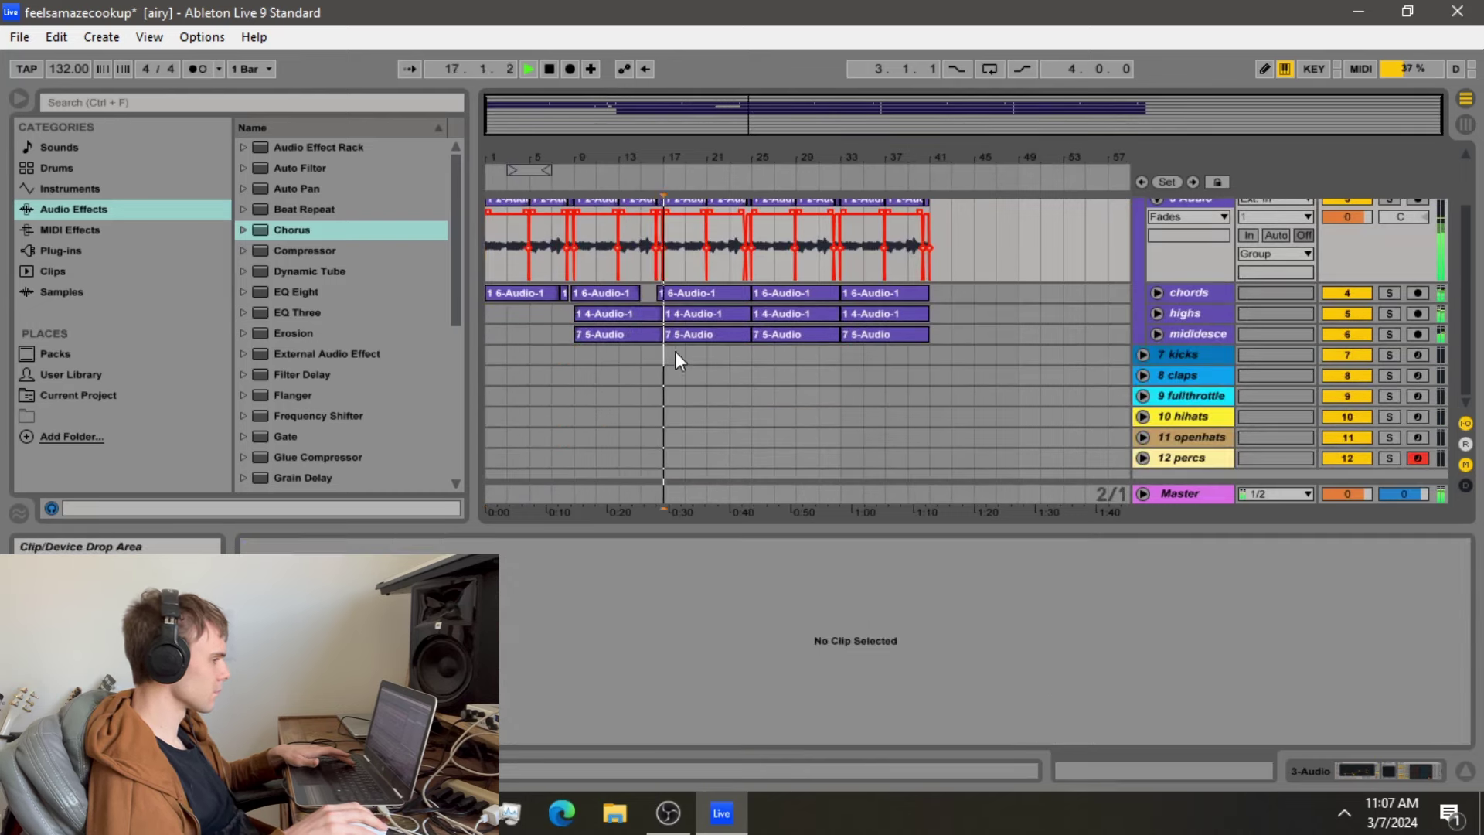
{"action": "left_click", "coordinate": [750, 354]}
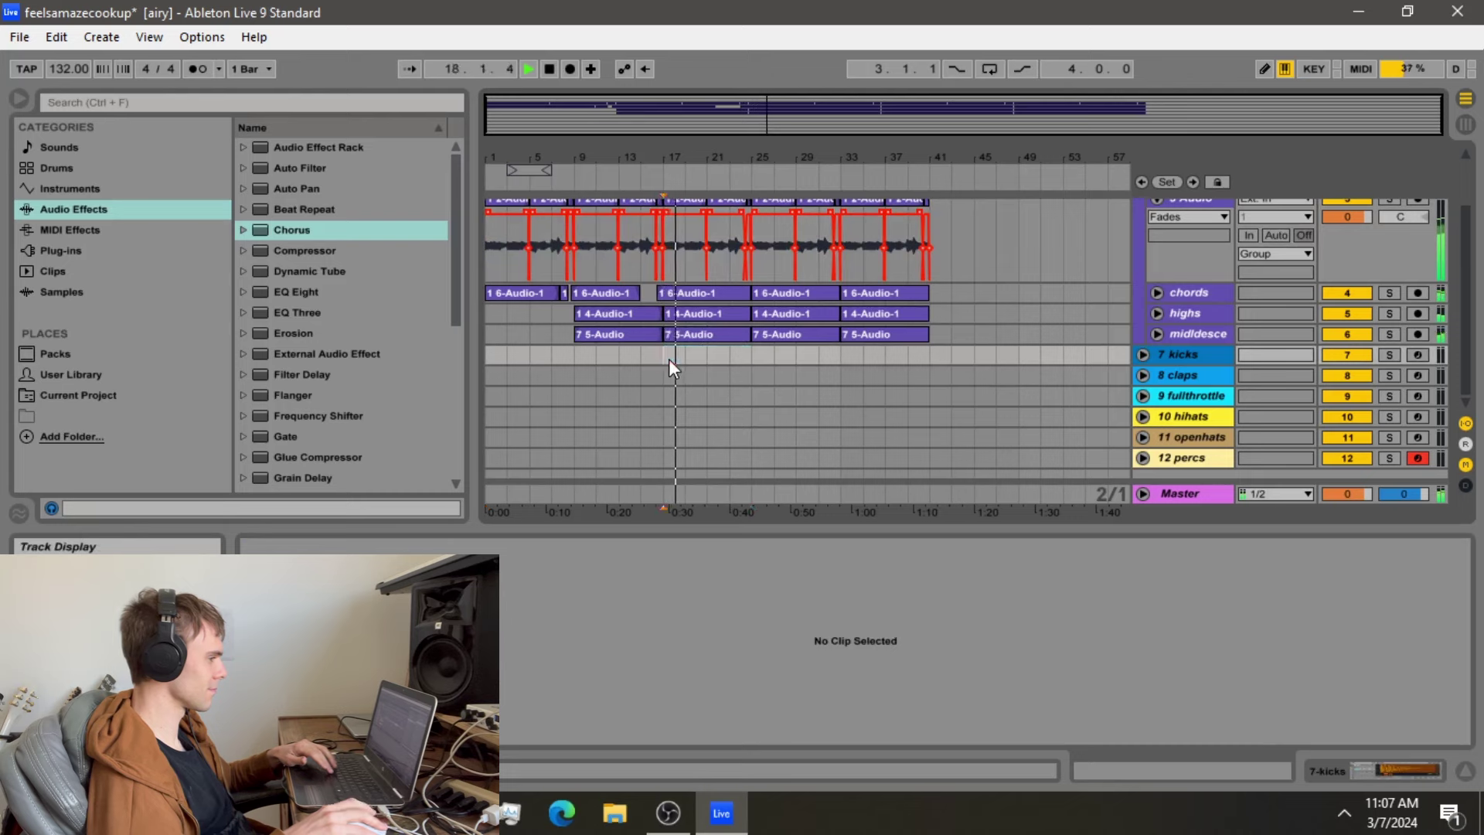
{"action": "key", "text": "space"}
{"action": "right_click", "coordinate": [746, 356]}
{"action": "left_click", "coordinate": [664, 354]}
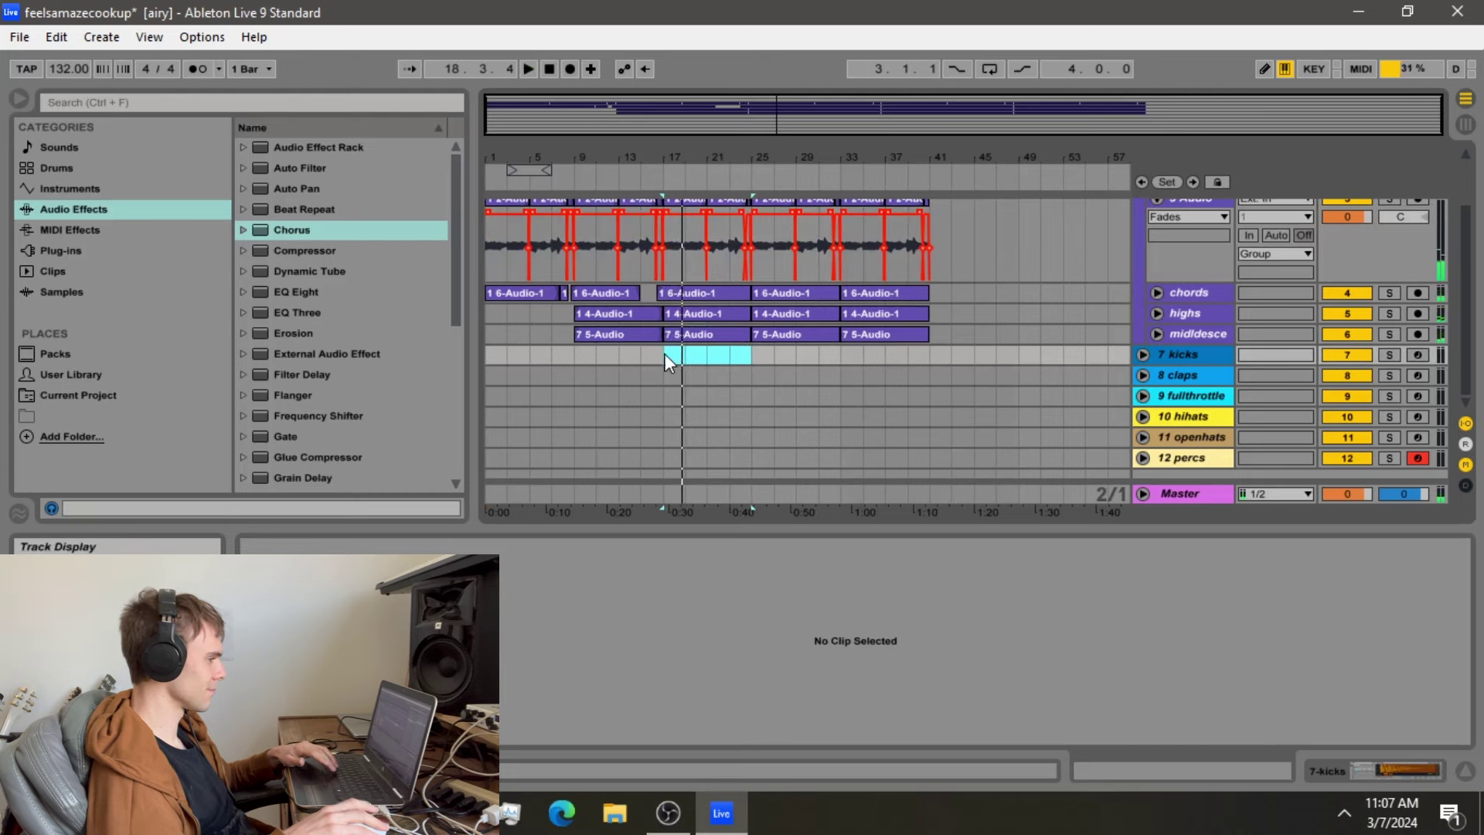
{"action": "right_click", "coordinate": [677, 352]}
{"action": "left_click", "coordinate": [700, 492]}
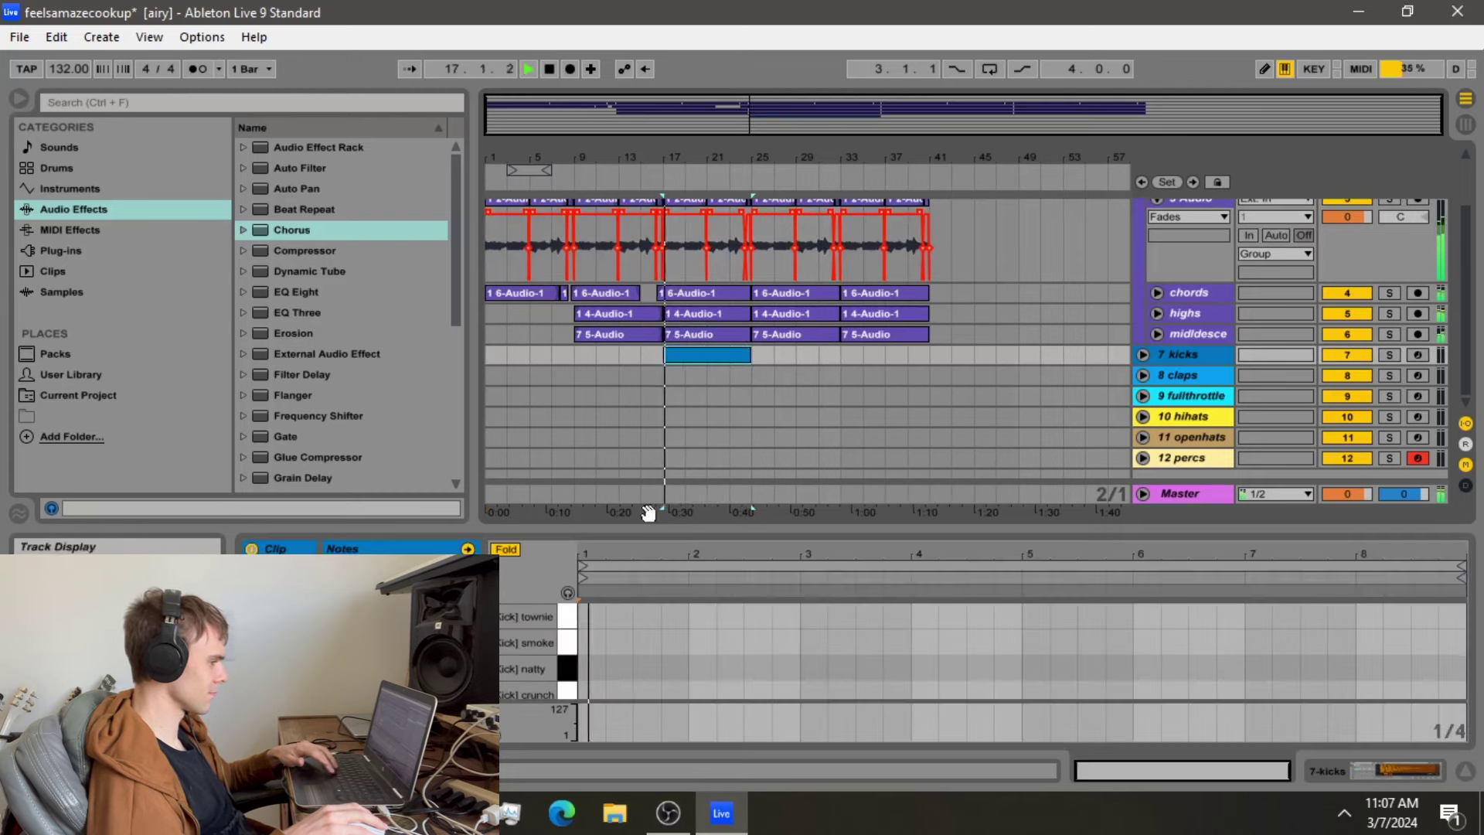
Place a smoke kick note on the first beat of the clip, audition it and move it to the natty kick
{"action": "double_click", "coordinate": [589, 643]}
{"action": "key", "text": "space"}
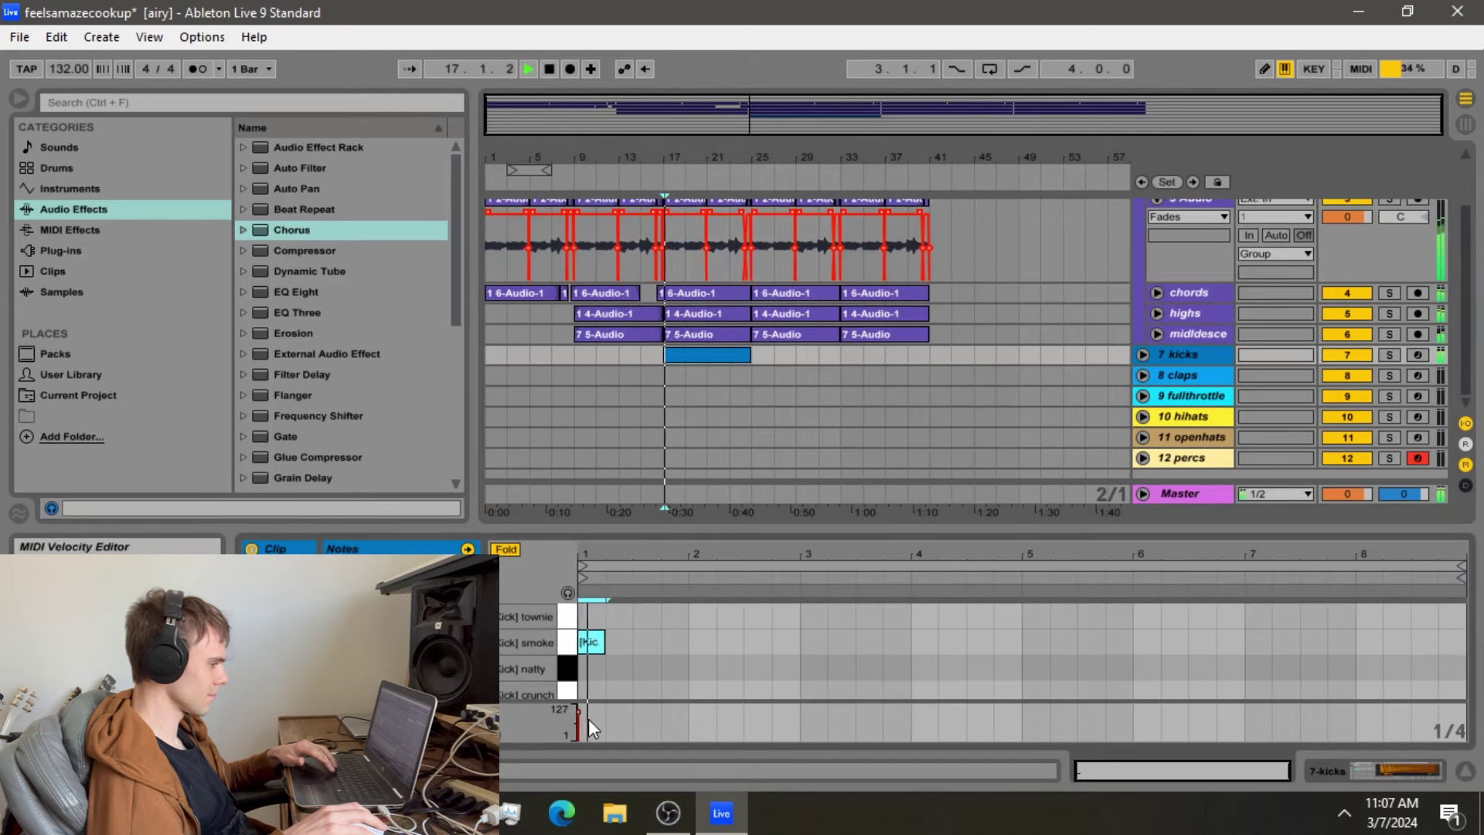
{"action": "left_click", "coordinate": [587, 727]}
{"action": "left_click", "coordinate": [599, 643]}
{"action": "left_click_drag", "start_coordinate": [603, 685], "coordinate": [601, 670]}
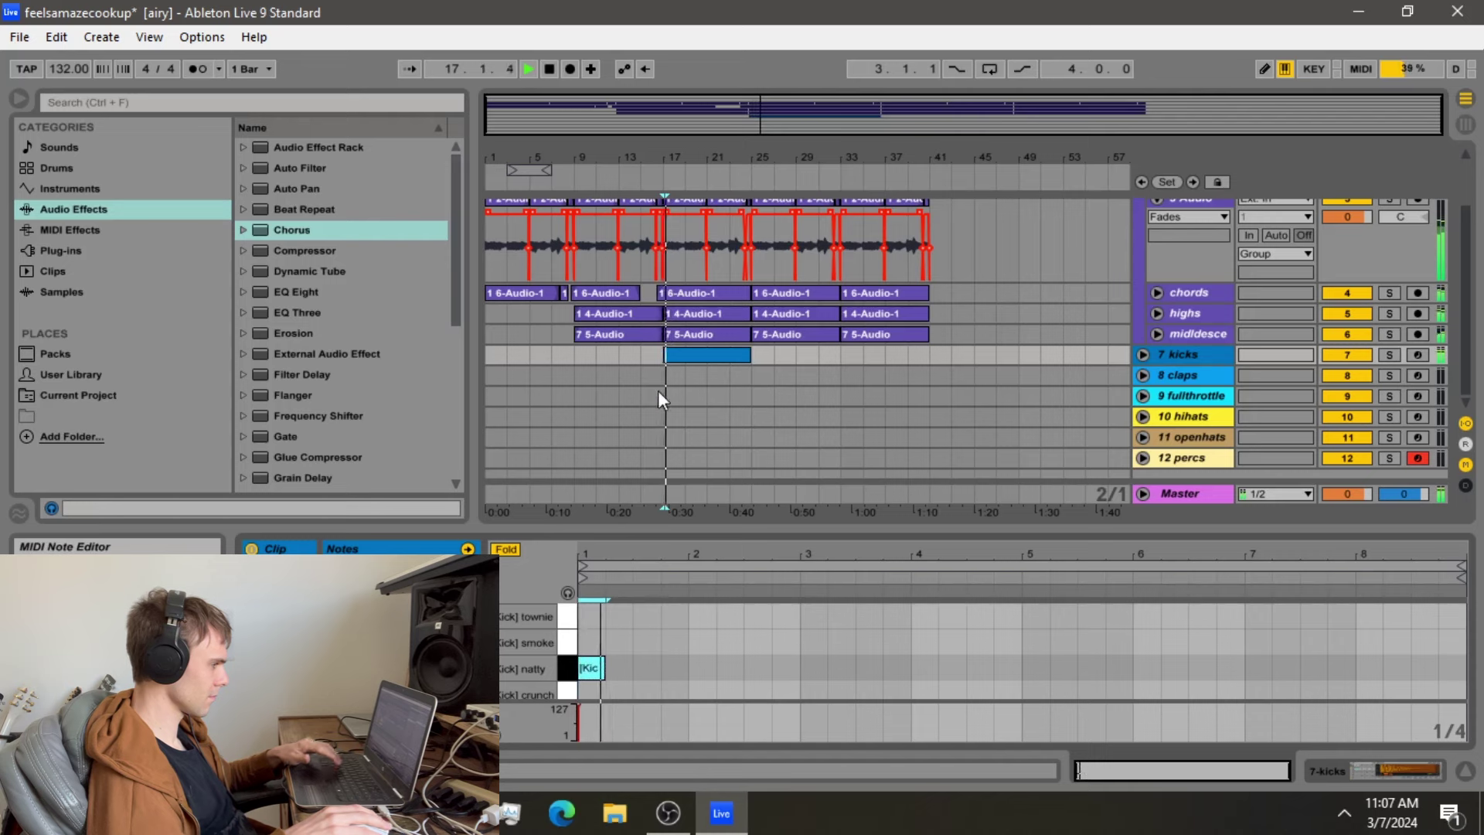
Insert a four-bar MIDI clip on the kicks track from bar 17 to bar 21 and unfold the track
{"action": "left_click_drag", "start_coordinate": [661, 360], "coordinate": [697, 354]}
{"action": "right_click", "coordinate": [698, 356]}
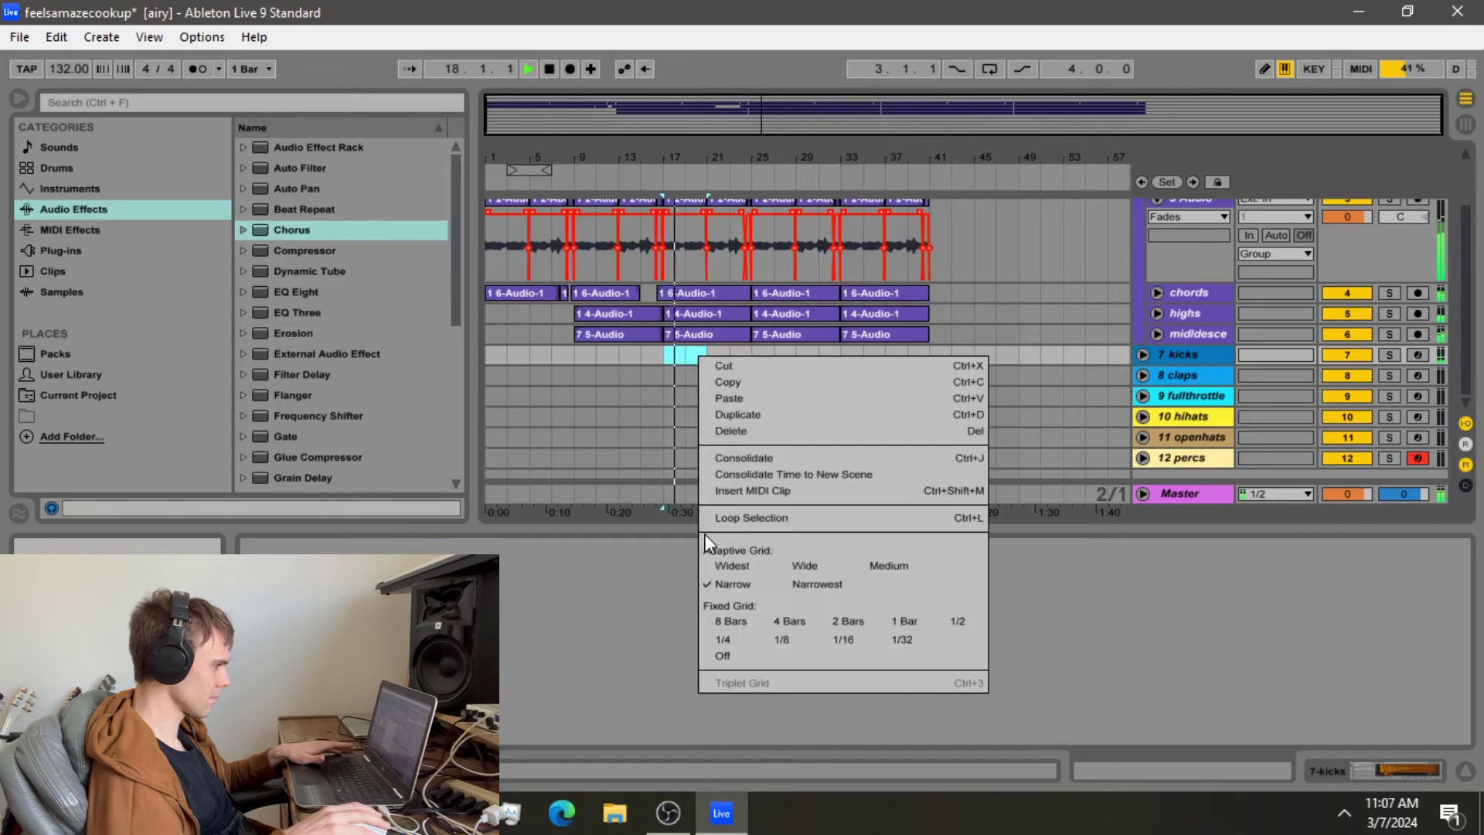
{"action": "left_click", "coordinate": [722, 491]}
{"action": "left_click", "coordinate": [1143, 355]}
{"action": "scroll", "coordinate": [615, 651], "scroll_direction": "down", "scroll_amount": 1}
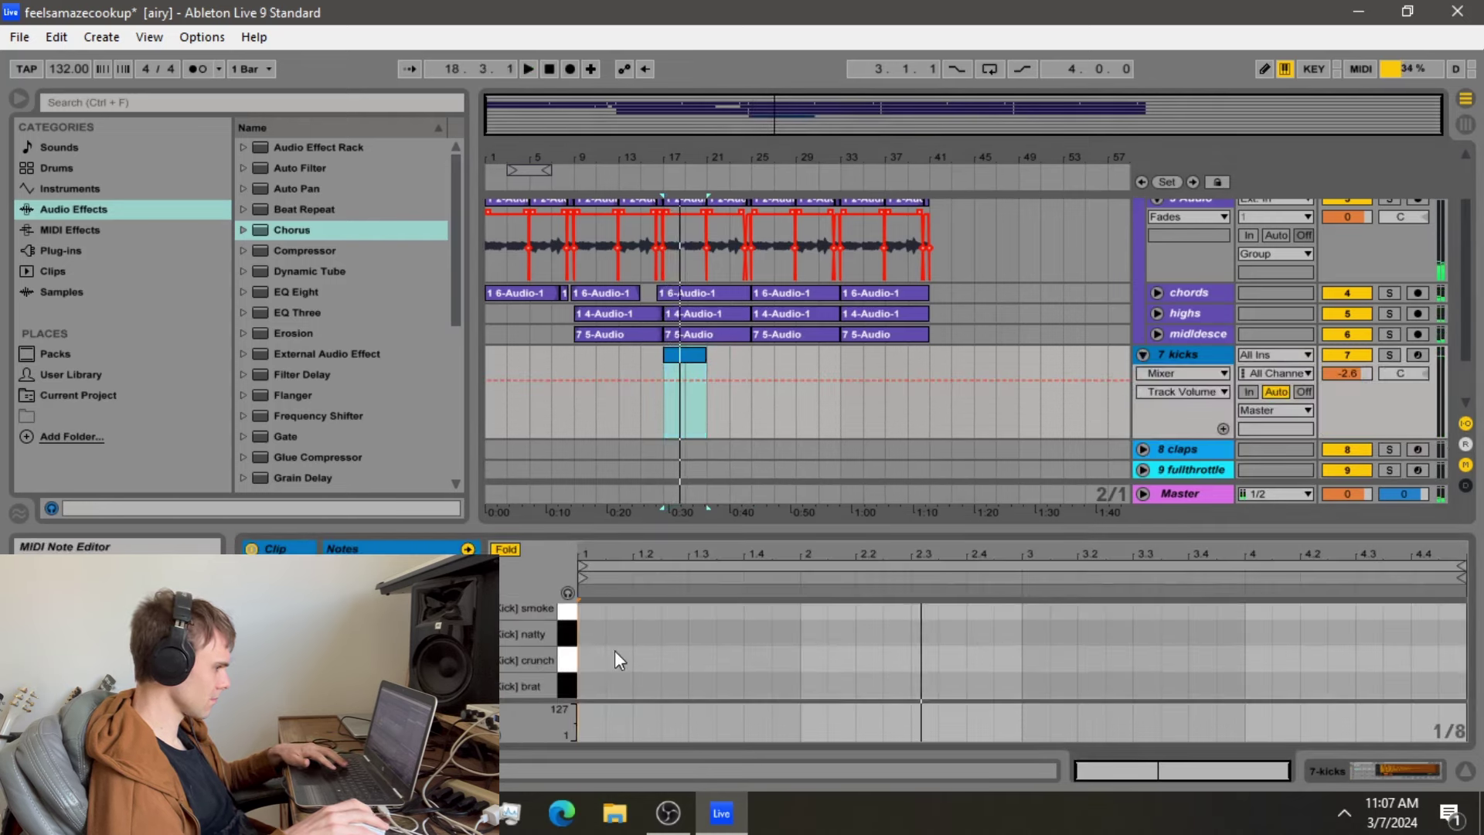
Add natty kick notes at positions 1, 1.4 and 2.2 of the kicks clip
{"action": "double_click", "coordinate": [600, 637]}
{"action": "key", "text": "space"}
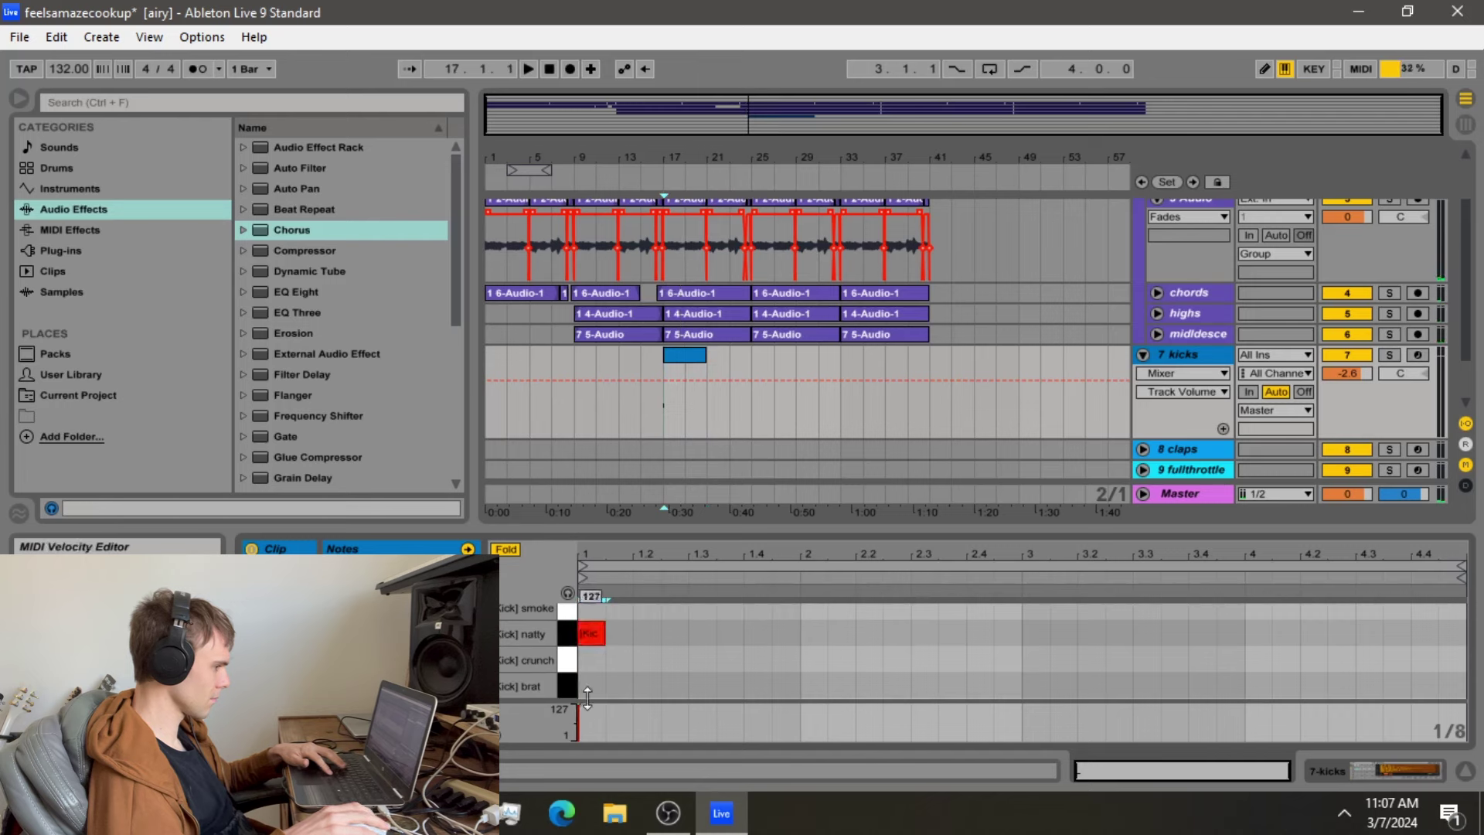
{"action": "key", "text": "space"}
{"action": "left_click", "coordinate": [589, 635]}
{"action": "double_click", "coordinate": [753, 633]}
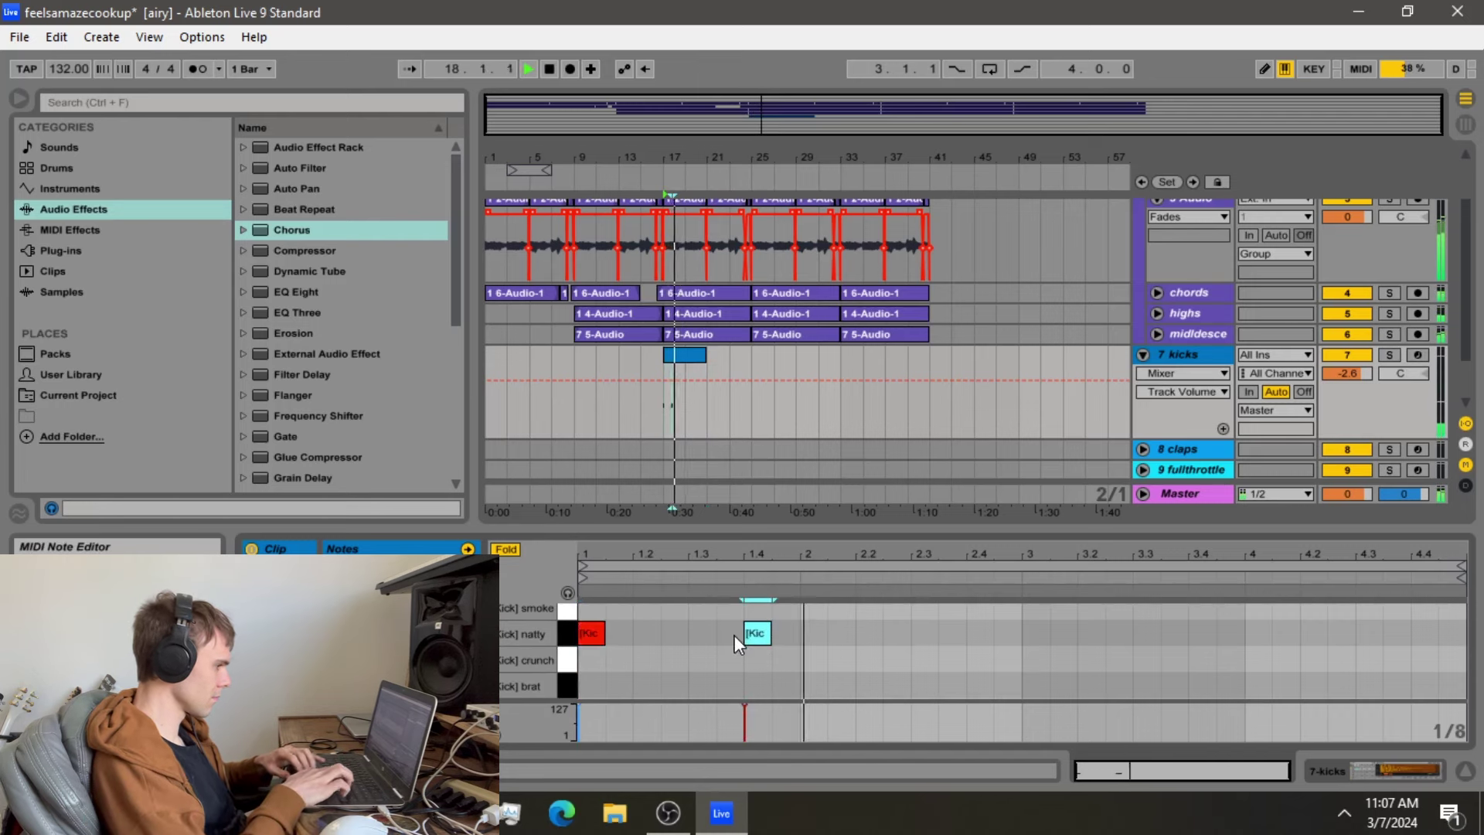
{"action": "double_click", "coordinate": [862, 633]}
Duplicate the kick notes into the clip's bars 3 and 4, and duplicate the kicks clip to bars 21–25
{"action": "key", "text": "ctrl+a"}
{"action": "key", "text": "ctrl+d"}
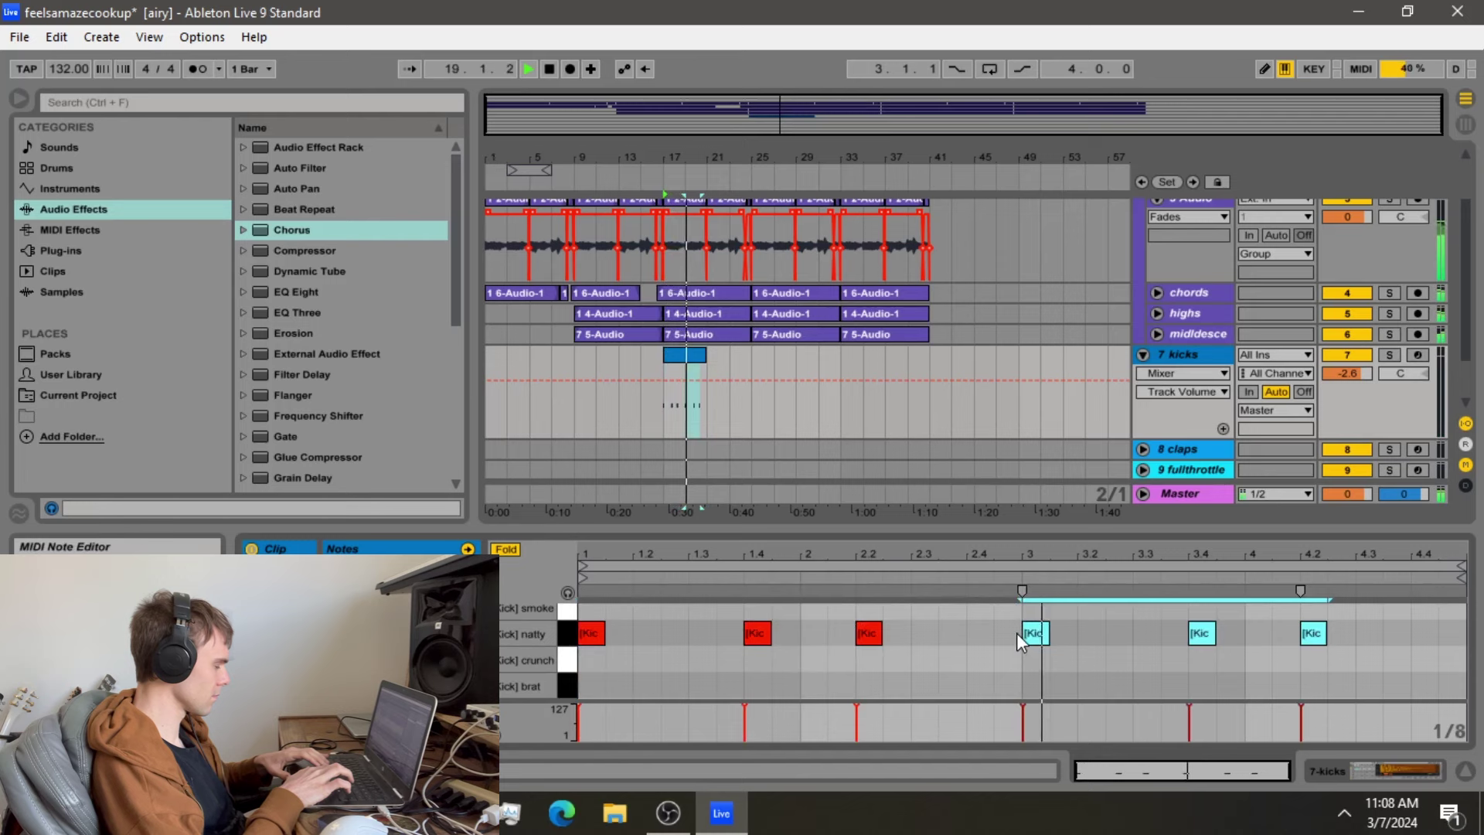
{"action": "double_click", "coordinate": [696, 379]}
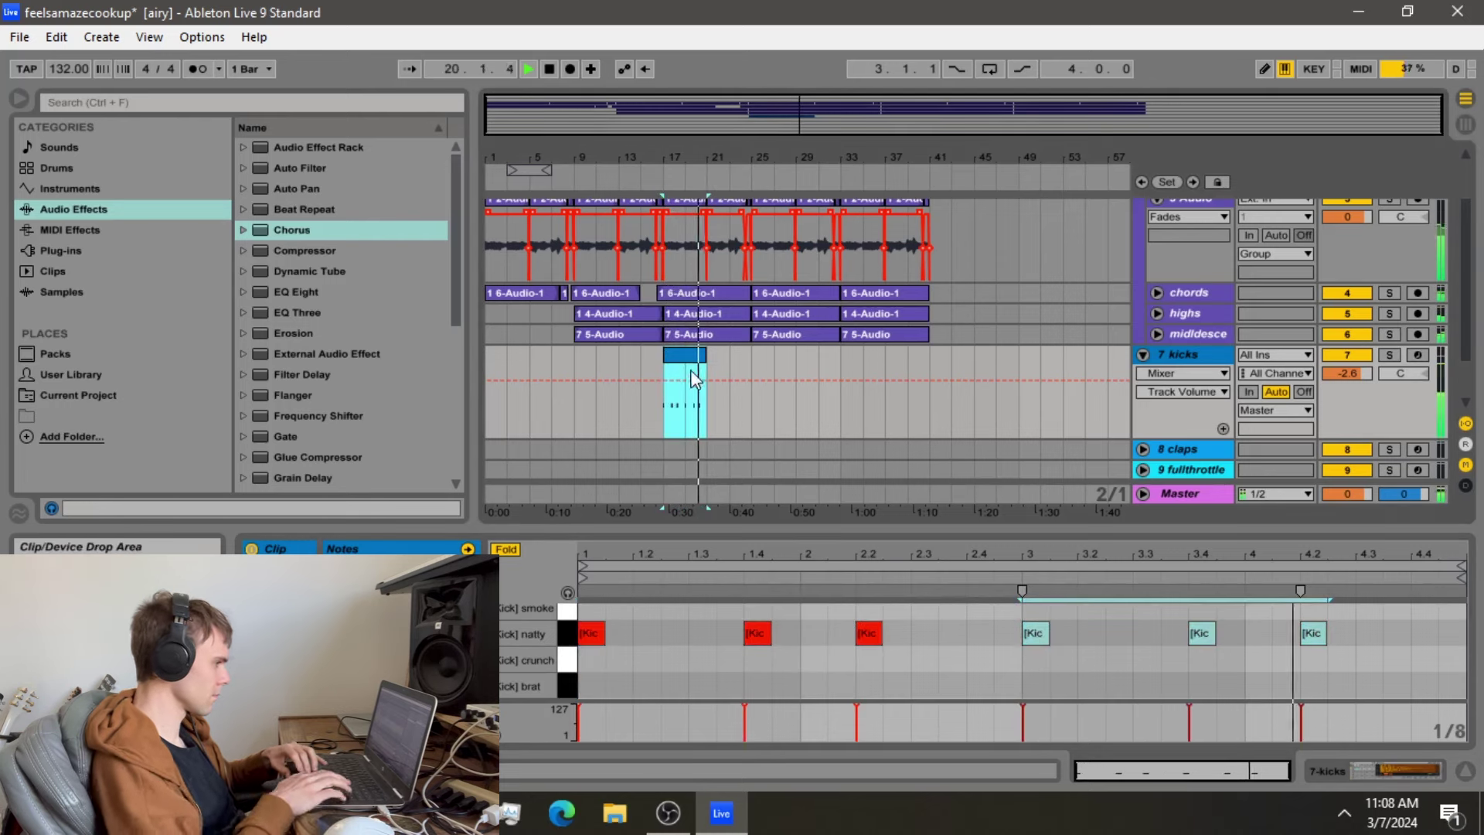
{"action": "key", "text": "ctrl+d"}
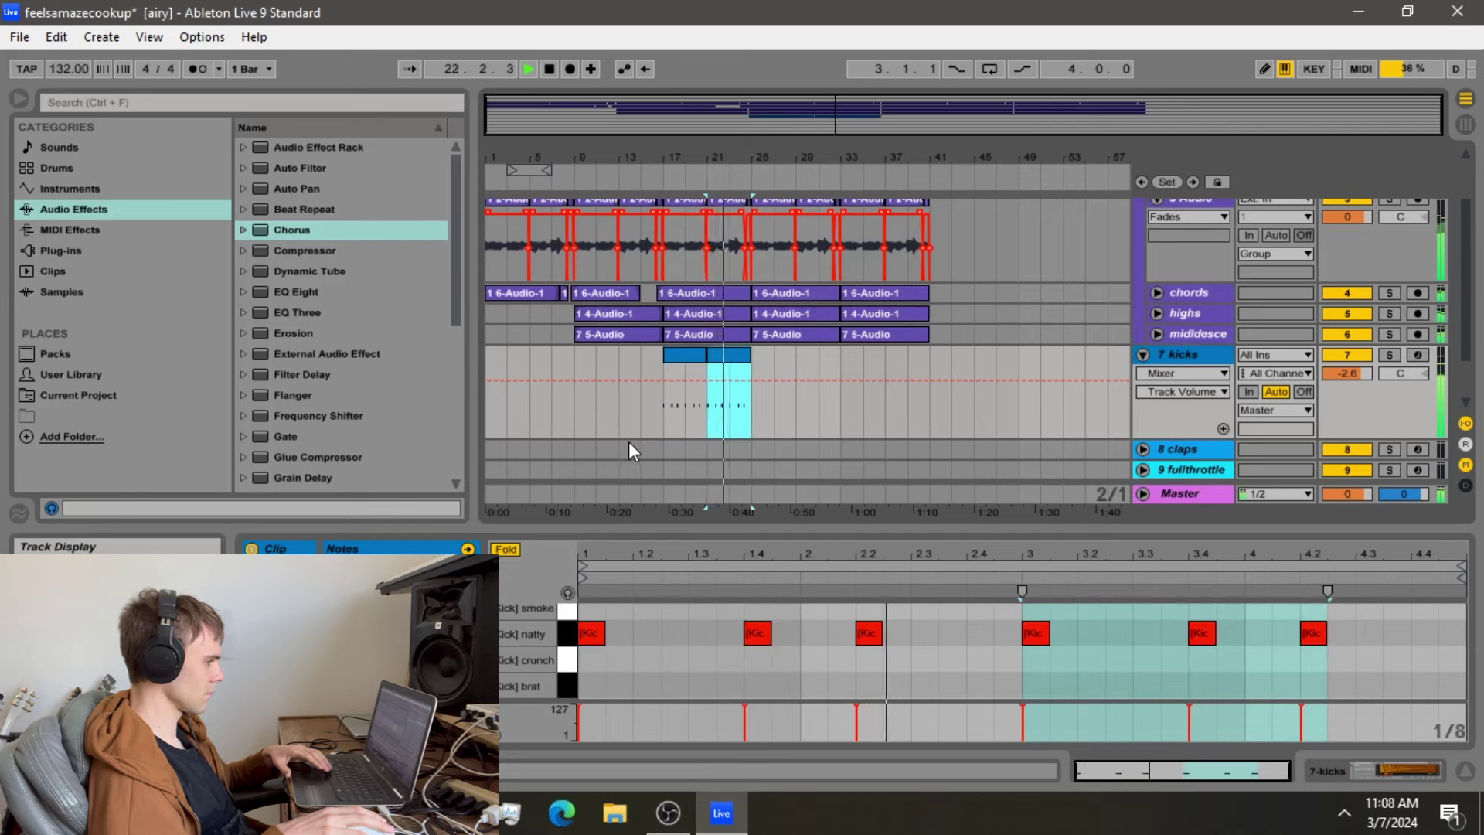
Insert a four-bar MIDI clip on the claps track from bar 17 to bar 21 and play the section
{"action": "left_click", "coordinate": [662, 452]}
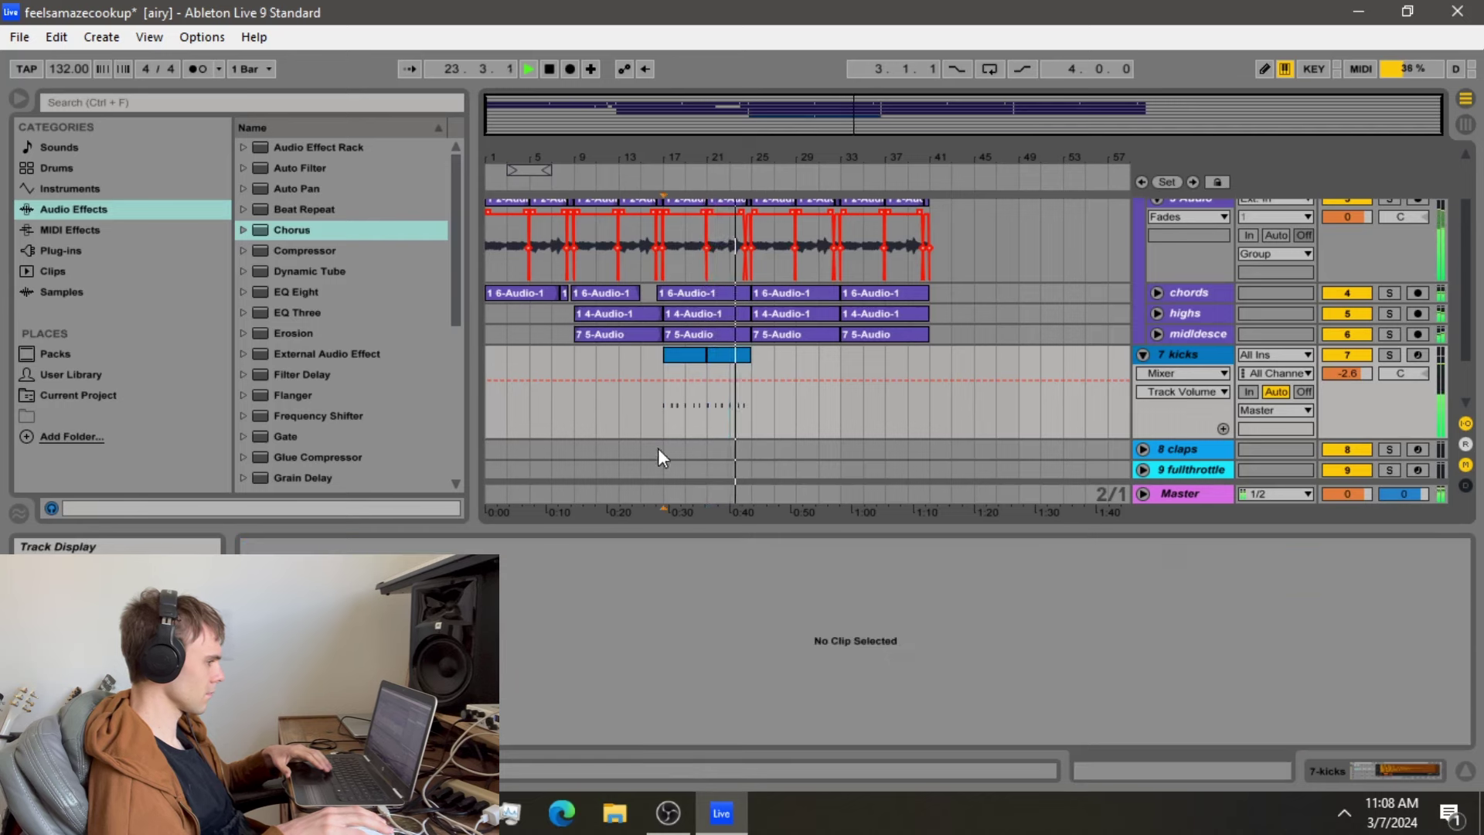
{"action": "left_click_drag", "start_coordinate": [662, 457], "coordinate": [706, 447]}
{"action": "right_click", "coordinate": [706, 447]}
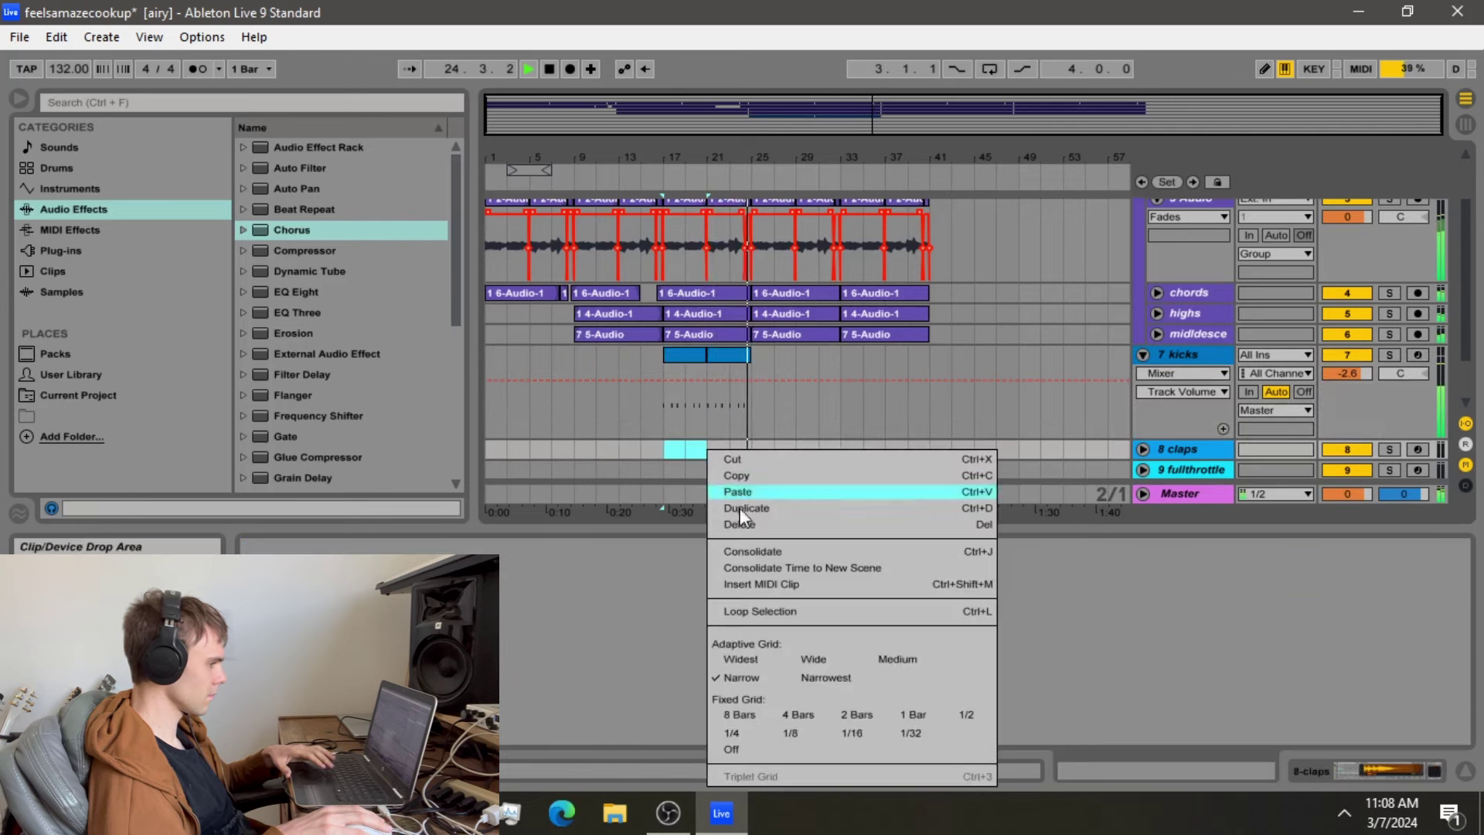
{"action": "left_click", "coordinate": [753, 584]}
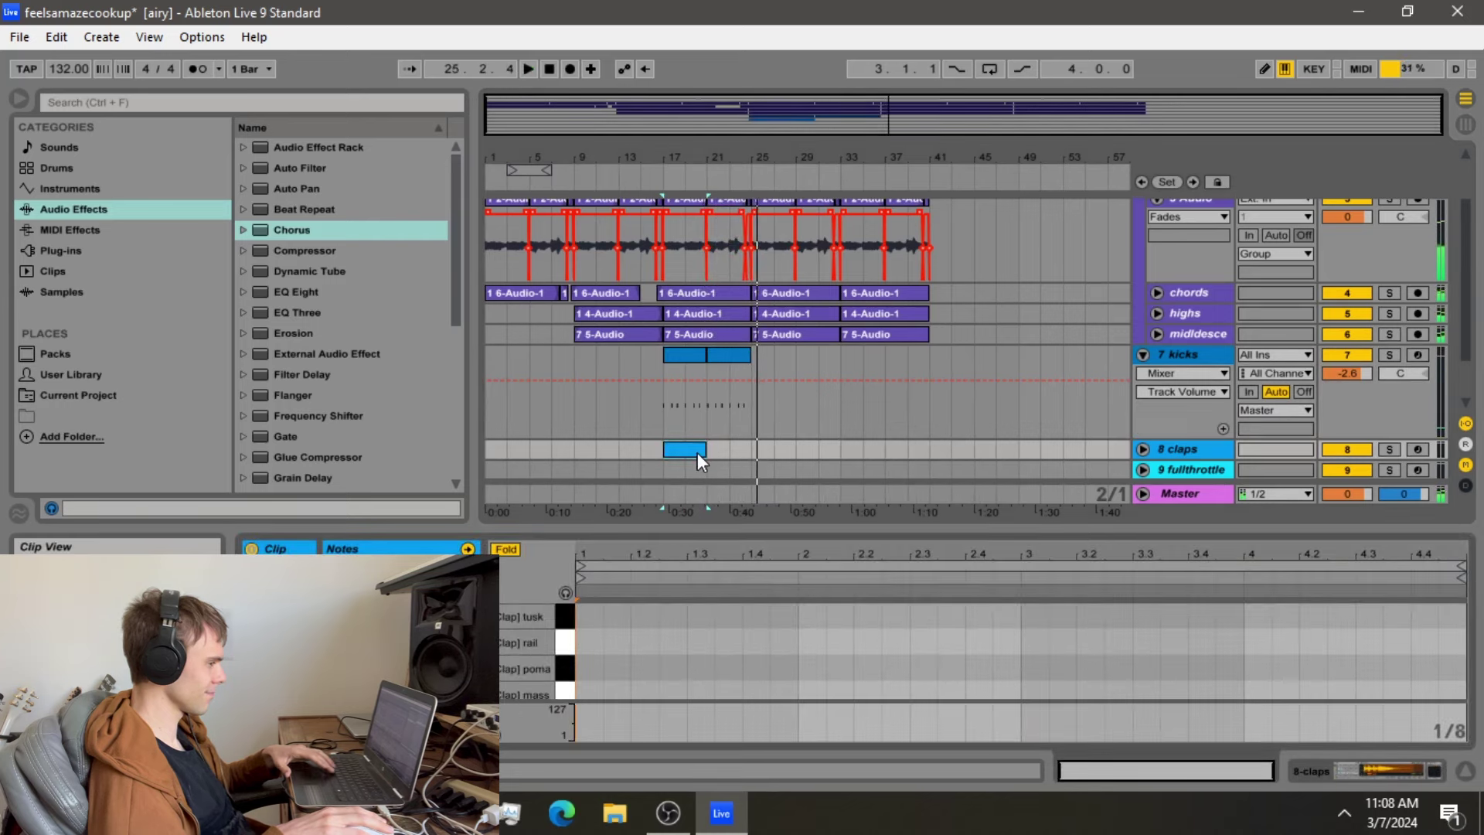
{"action": "key", "text": "space"}
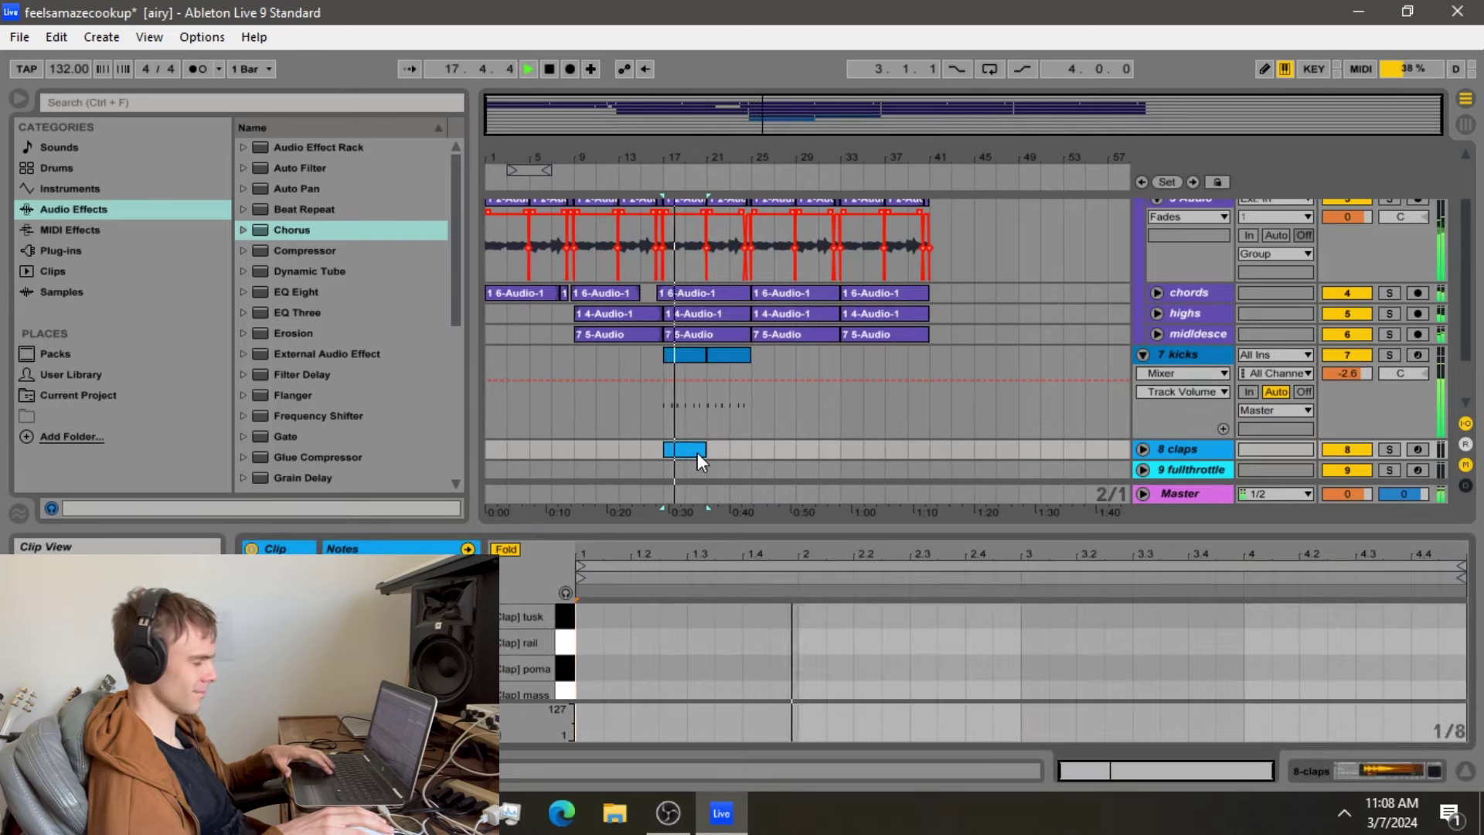
{"action": "key", "text": "space"}
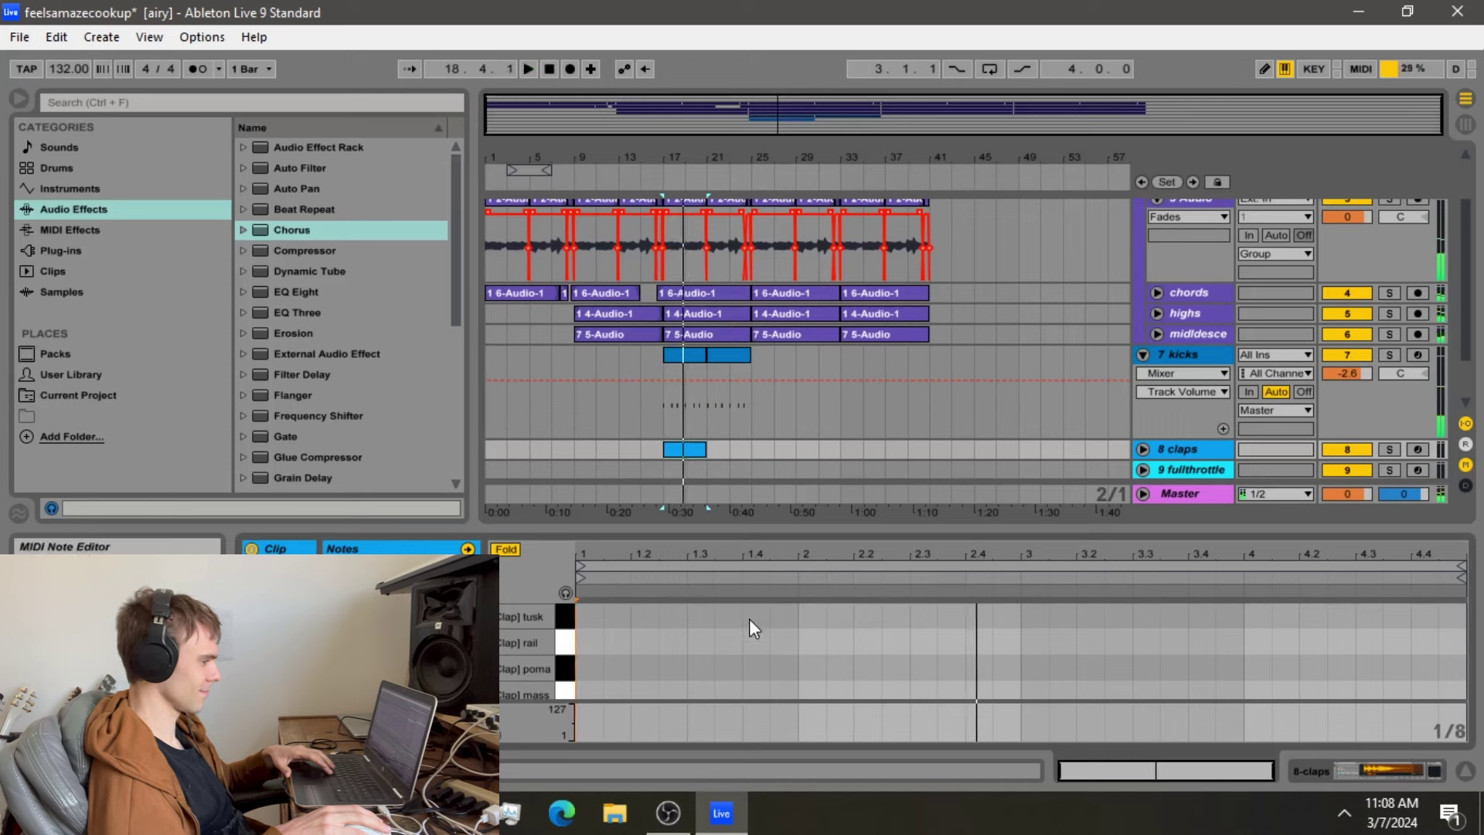
{"action": "key", "text": "space"}
Add rail clap notes at 1.3 and 2.3 of the claps clip and copy them to 3.3 and 4.3
{"action": "double_click", "coordinate": [754, 641]}
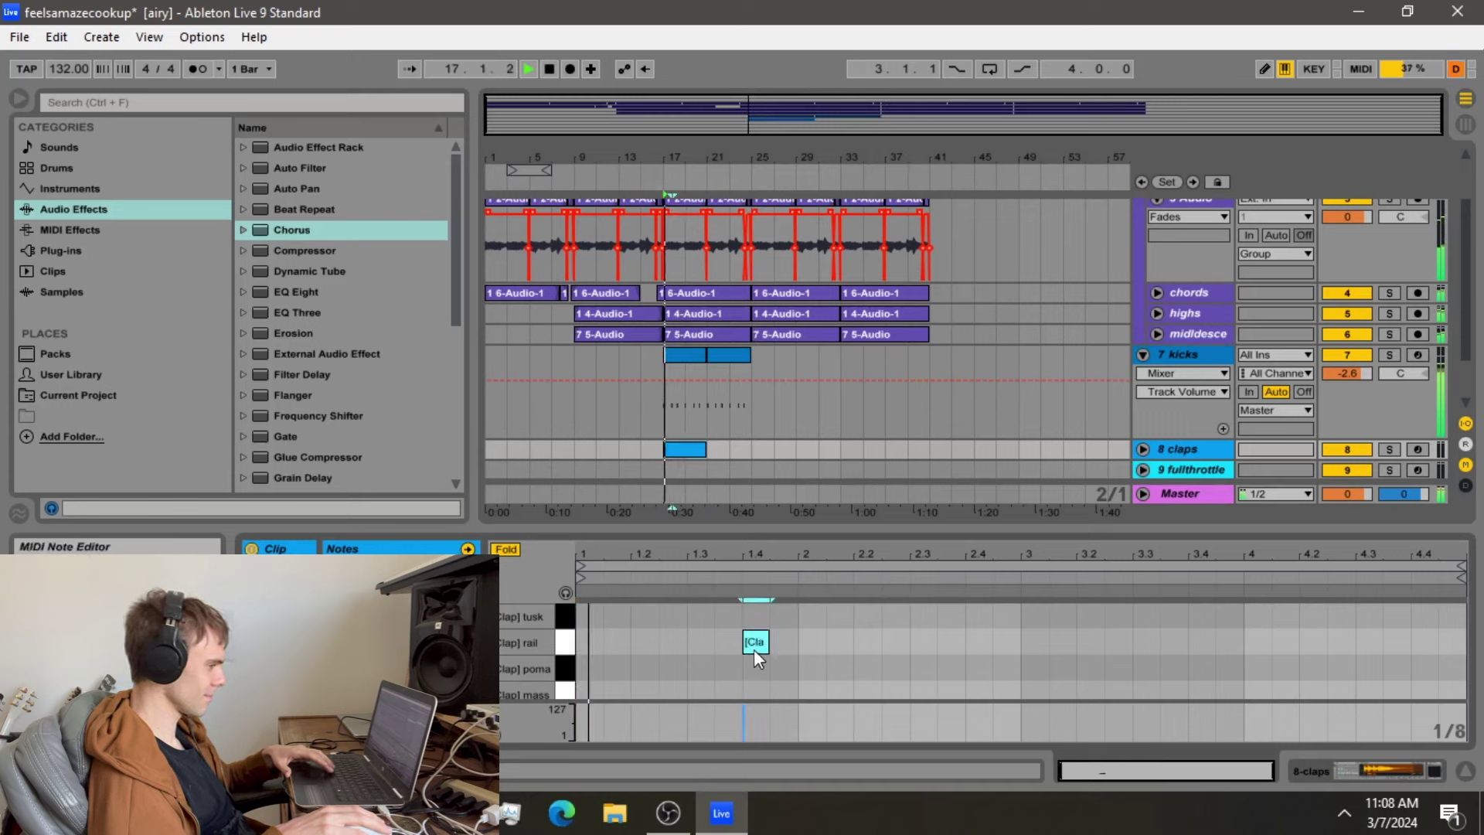
{"action": "double_click", "coordinate": [927, 642]}
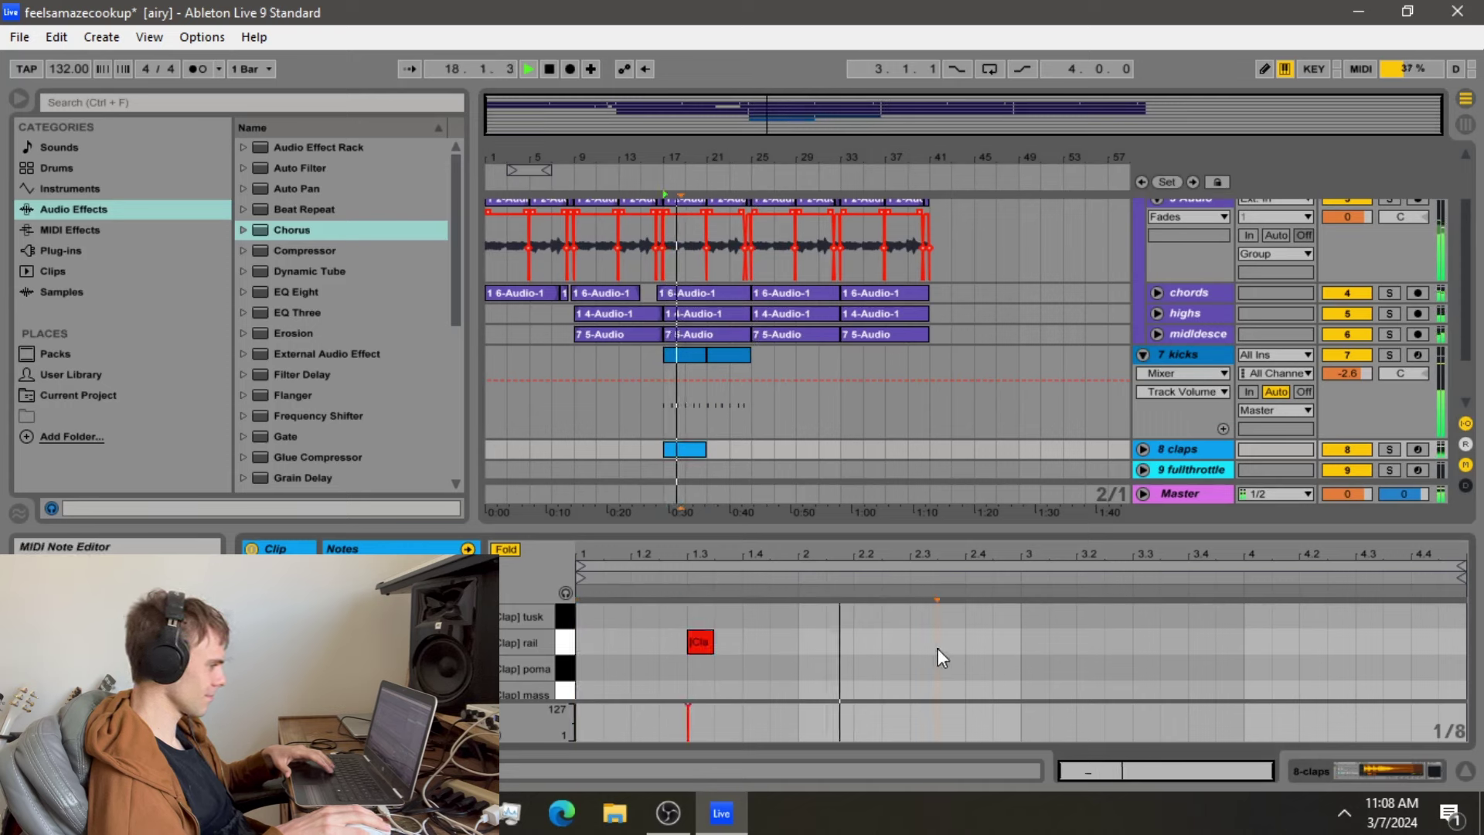
{"action": "left_click", "coordinate": [925, 718]}
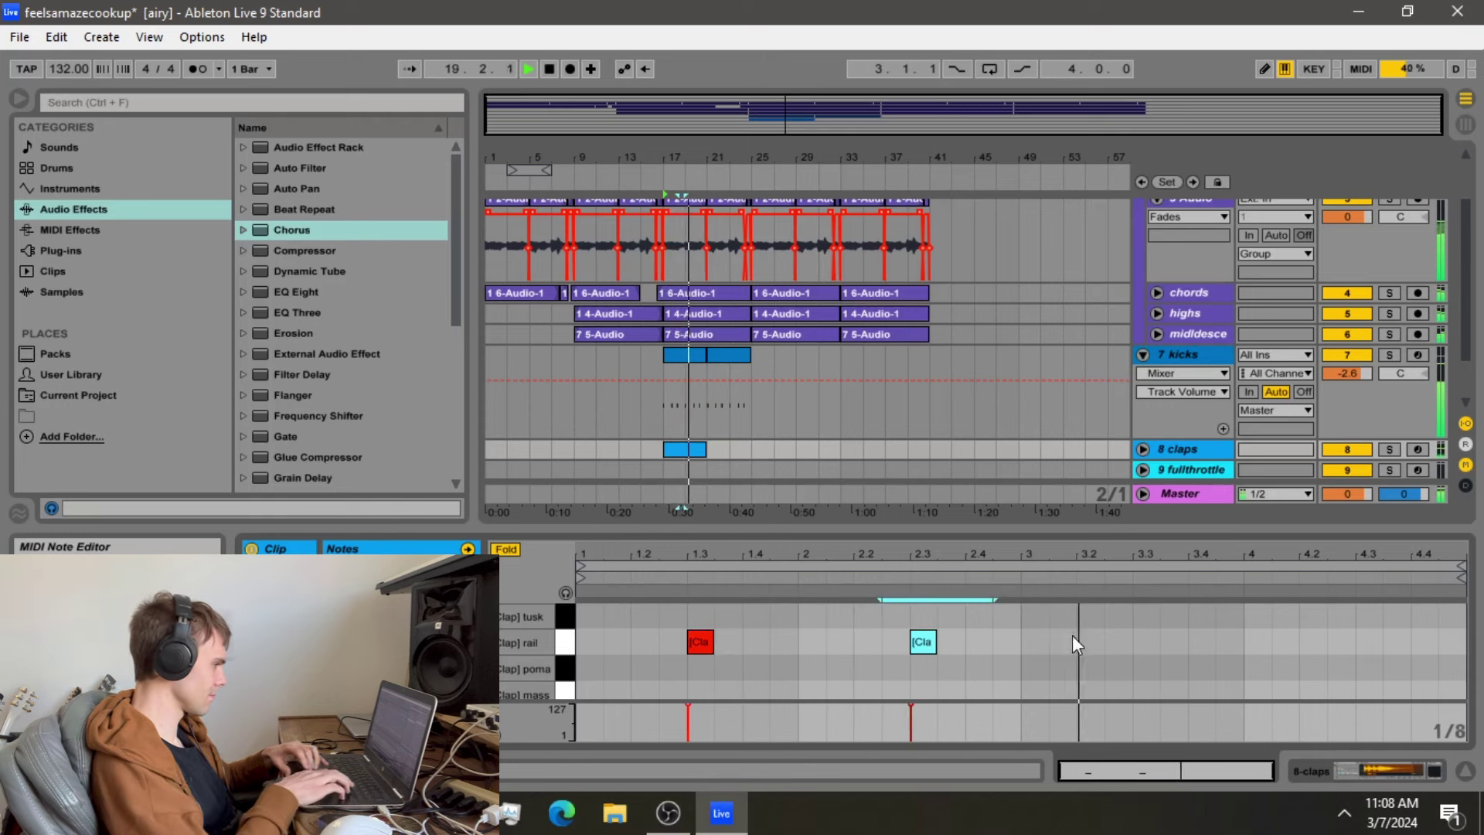
{"action": "left_click", "coordinate": [1124, 634]}
{"action": "key", "text": "ctrl+a"}
{"action": "key", "text": "ctrl+c"}
{"action": "left_click", "coordinate": [1130, 647]}
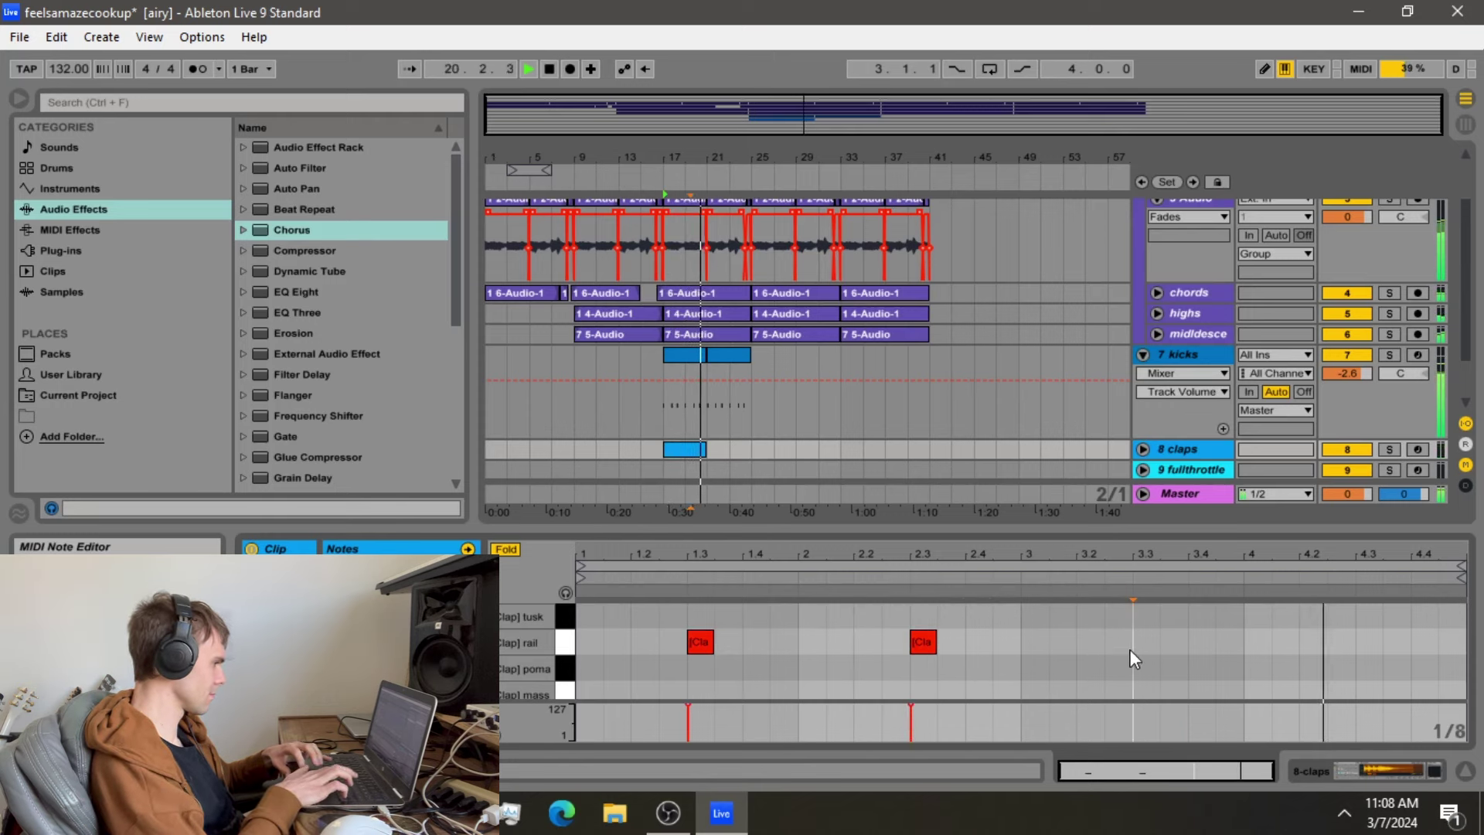
{"action": "key", "text": "ctrl+v"}
Layer tusk clap notes over the rail claps at 1.3, 2.3, 3.3 and 4.3
{"action": "left_click", "coordinate": [688, 618]}
{"action": "double_click", "coordinate": [699, 617]}
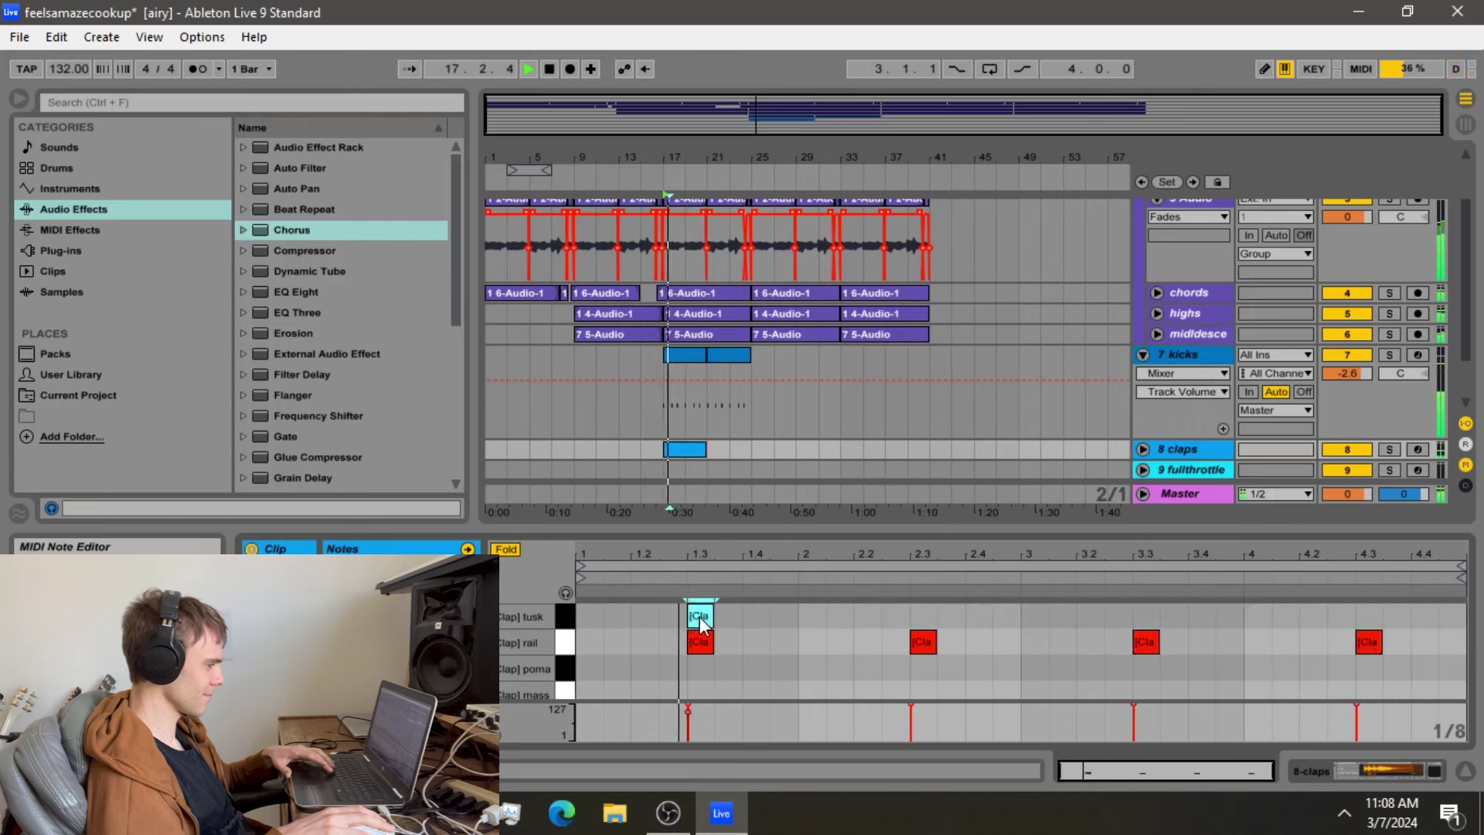
{"action": "left_click", "coordinate": [934, 615]}
{"action": "double_click", "coordinate": [934, 614]}
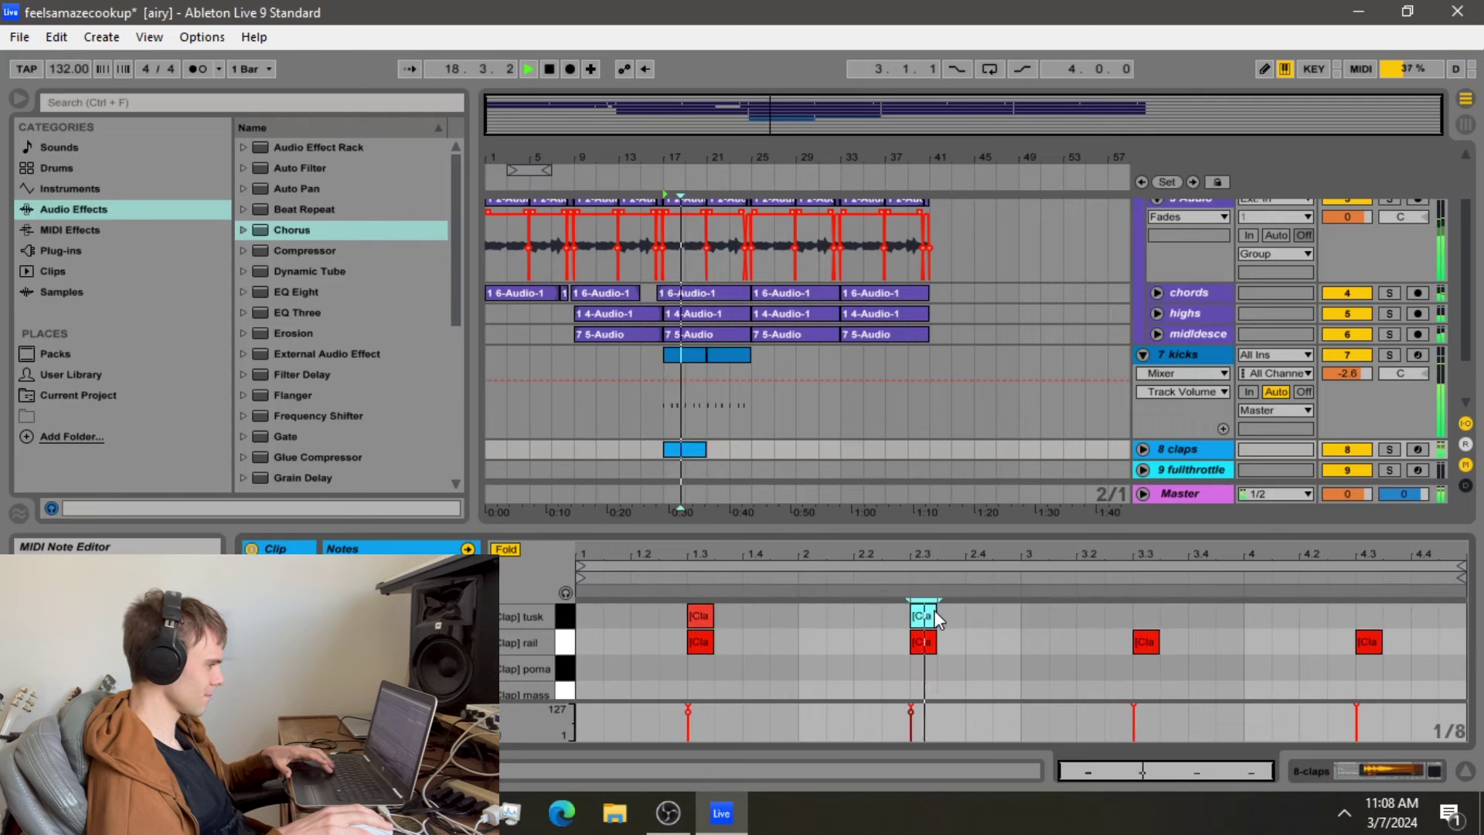
{"action": "double_click", "coordinate": [1151, 615]}
{"action": "double_click", "coordinate": [1370, 614]}
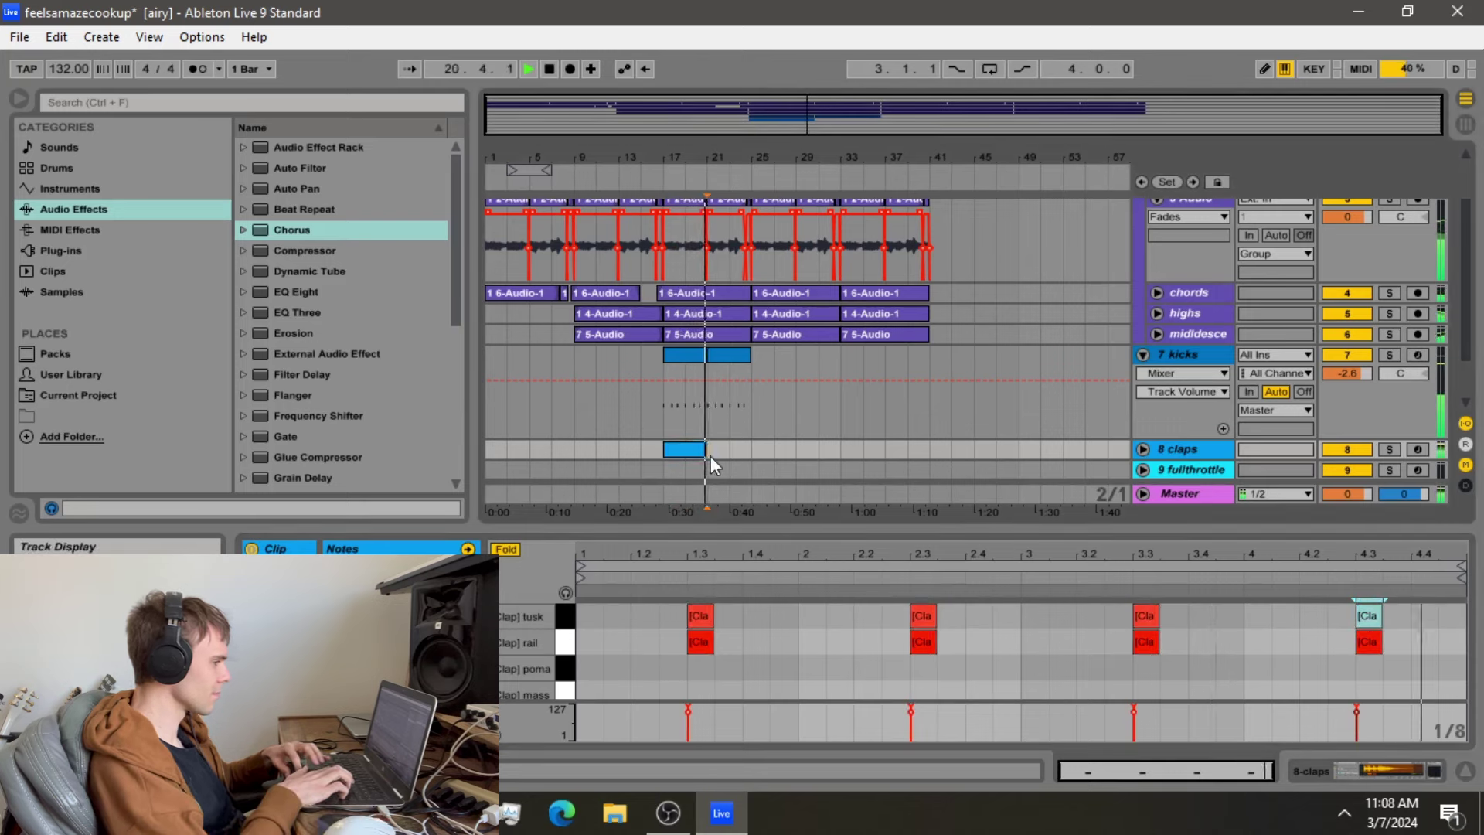
Duplicate the claps clip to bars 21–25 and repeat all the kicks and claps clips across bars 25–33
{"action": "key", "text": "ctrl+d"}
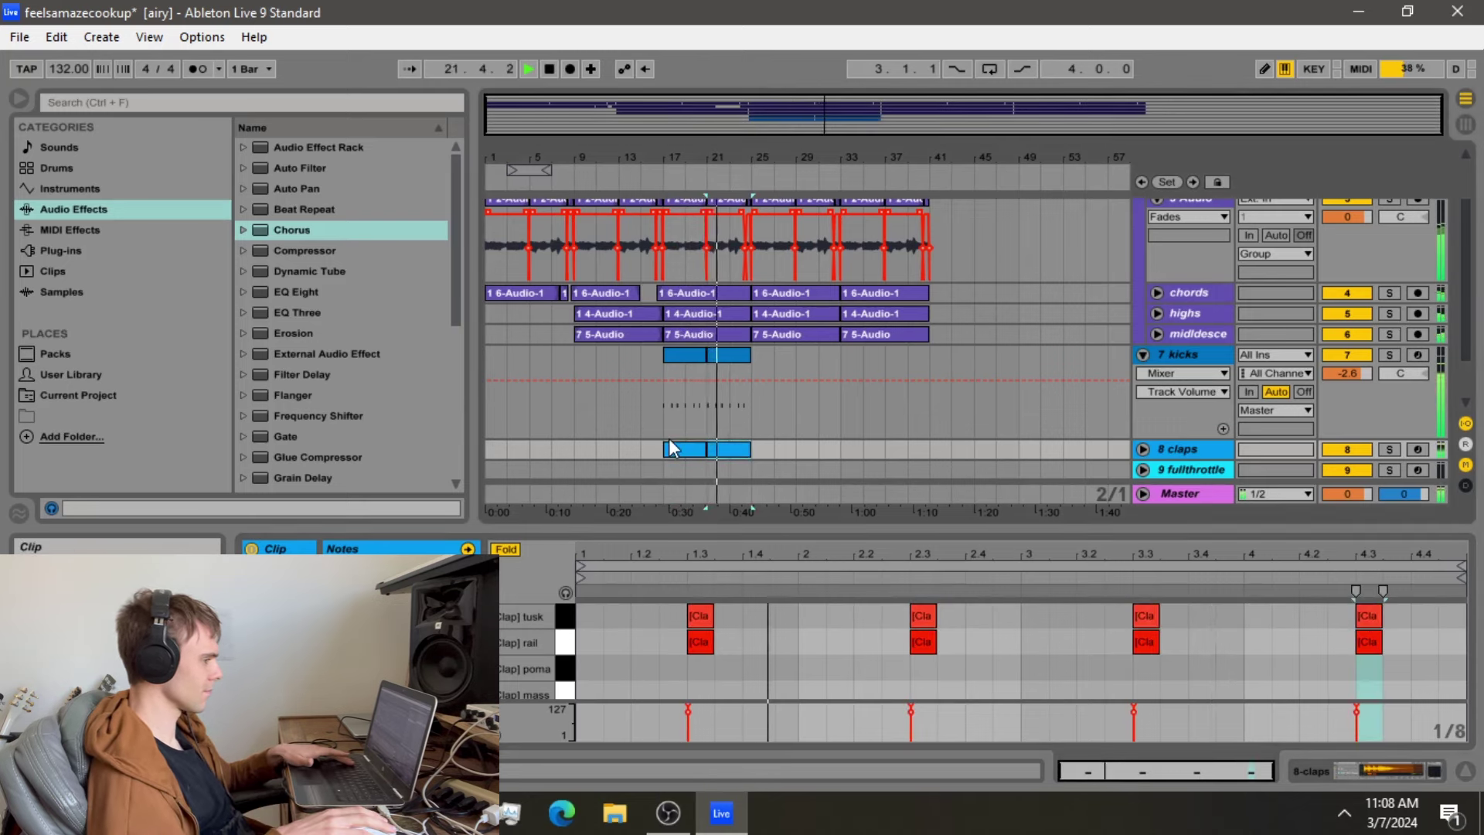
{"action": "left_click_drag", "start_coordinate": [669, 435], "coordinate": [759, 433]}
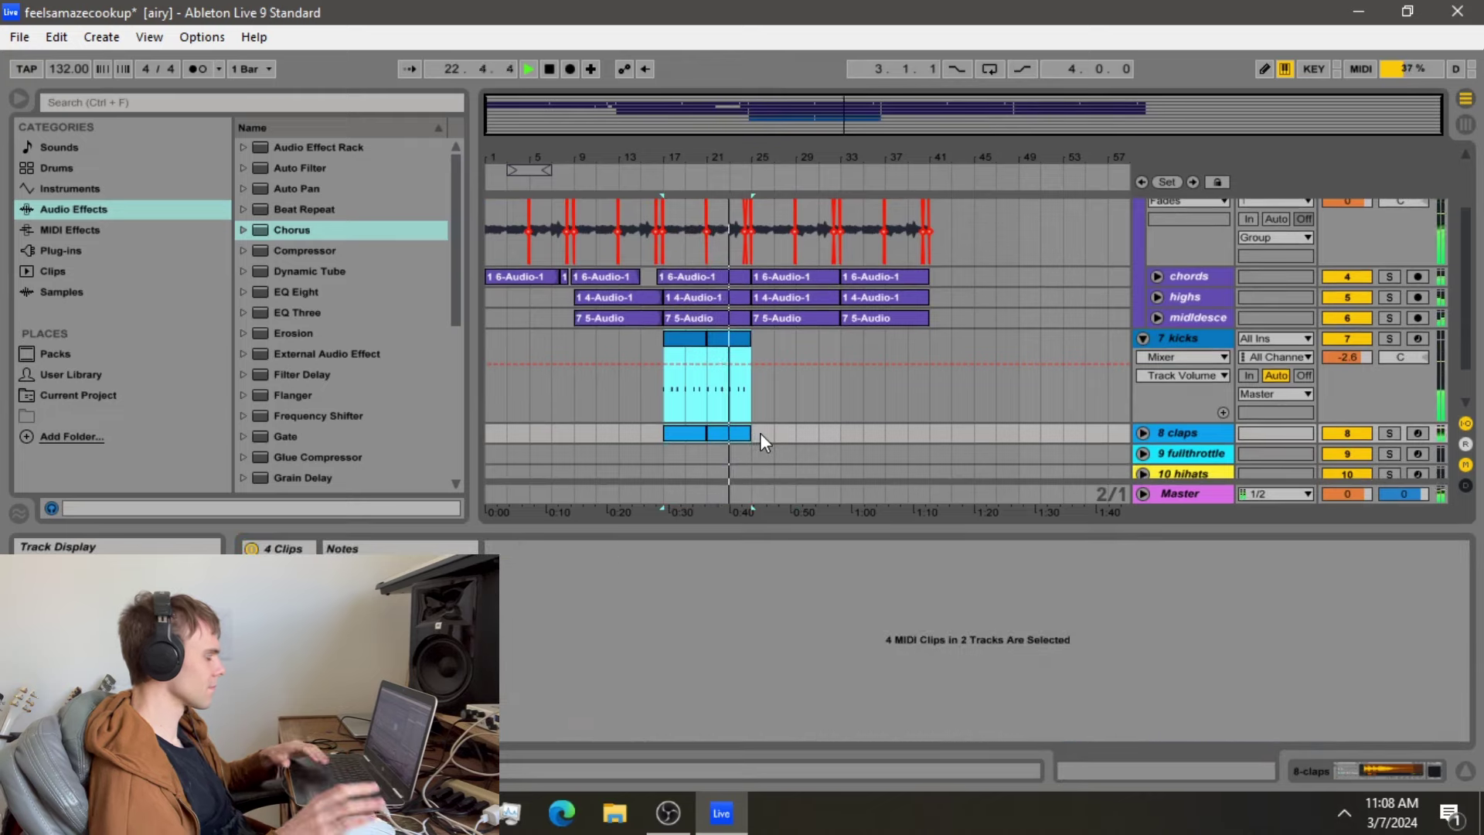
{"action": "left_click", "coordinate": [758, 405]}
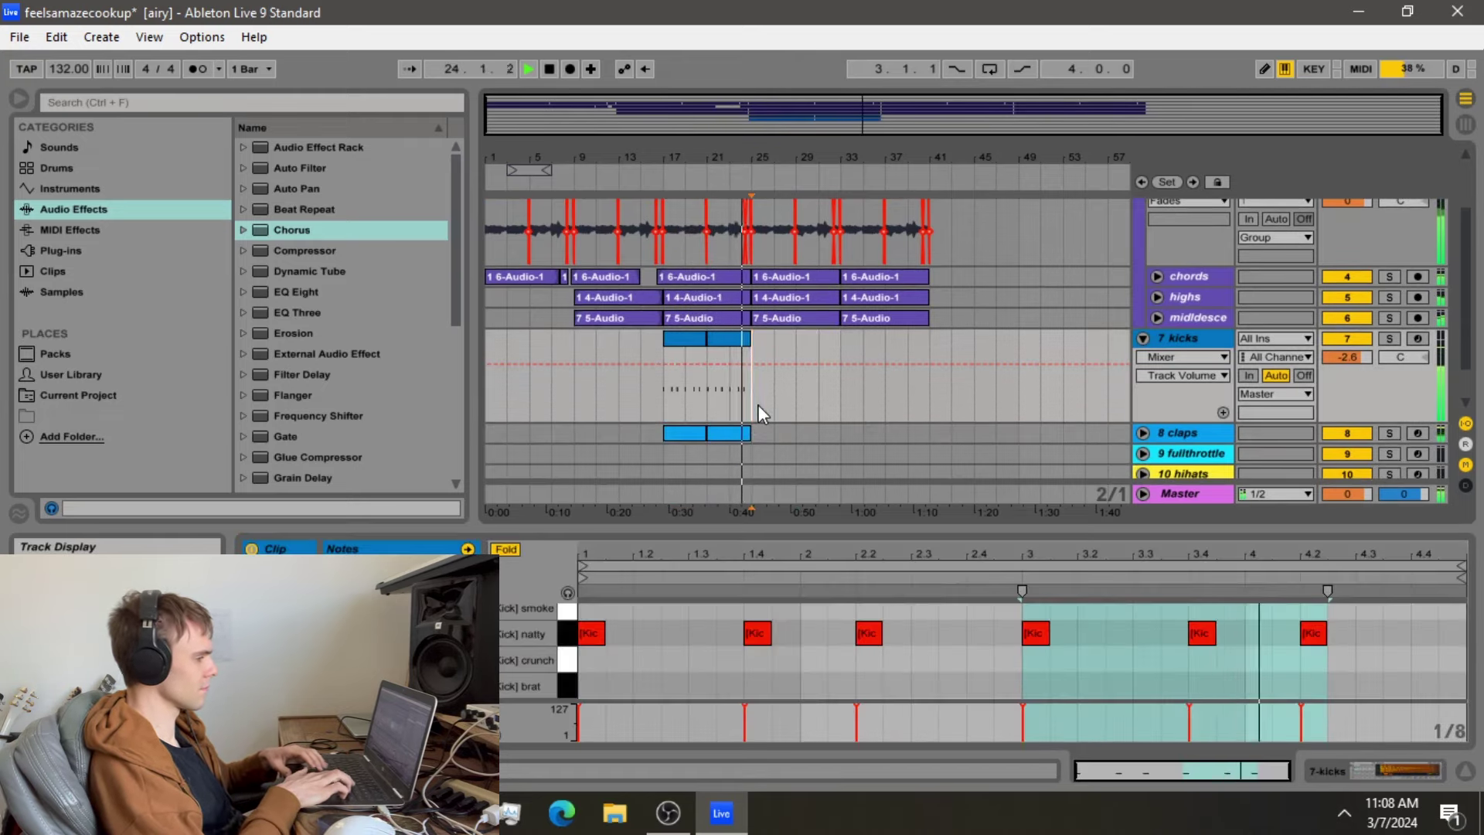
{"action": "key", "text": "ctrl+d"}
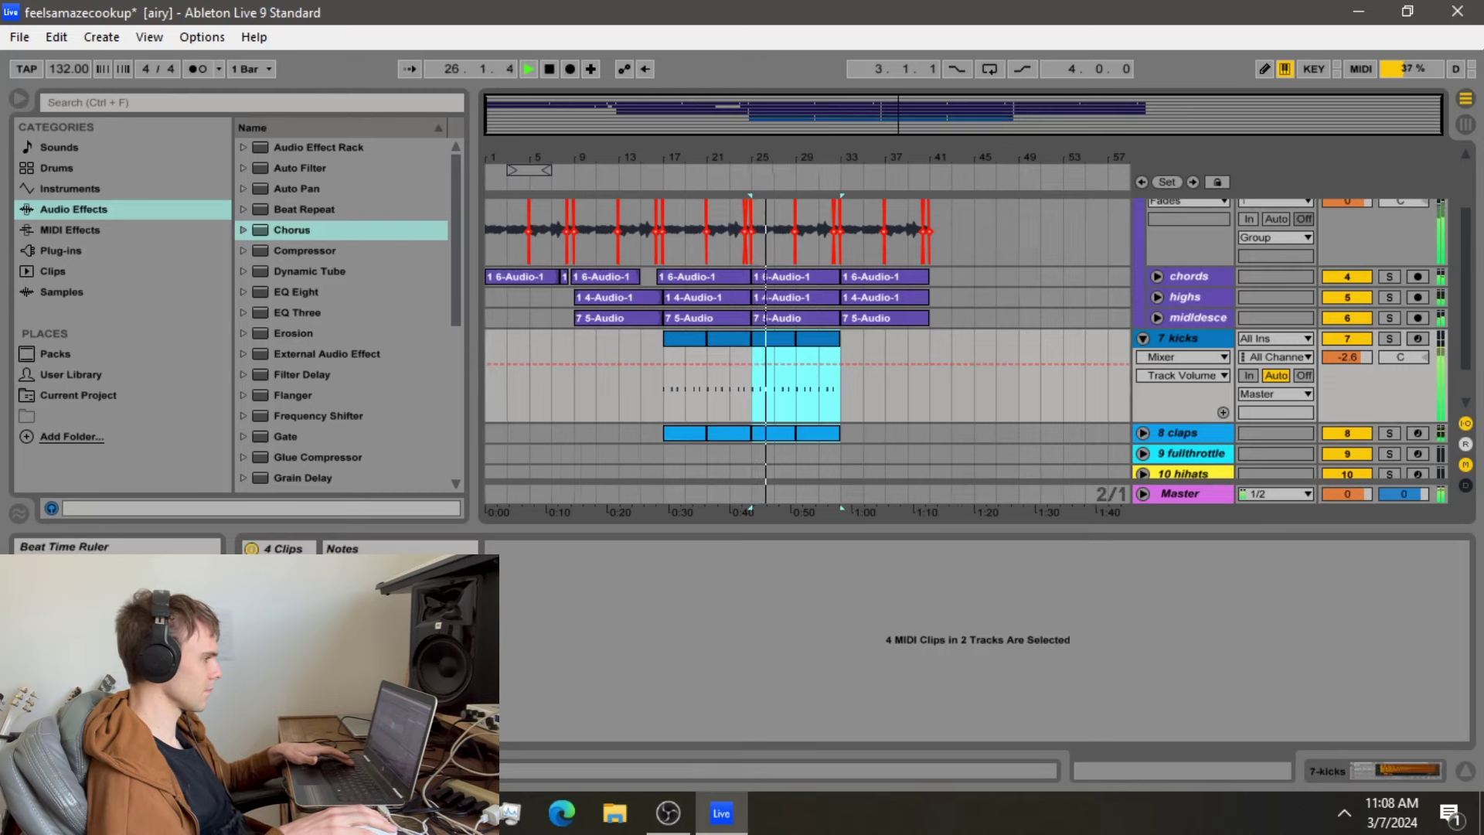
Insert a four-bar MIDI clip on the fullthrottle 808 track from bar 25 to bar 29
{"action": "left_click_drag", "start_coordinate": [766, 164], "coordinate": [846, 387]}
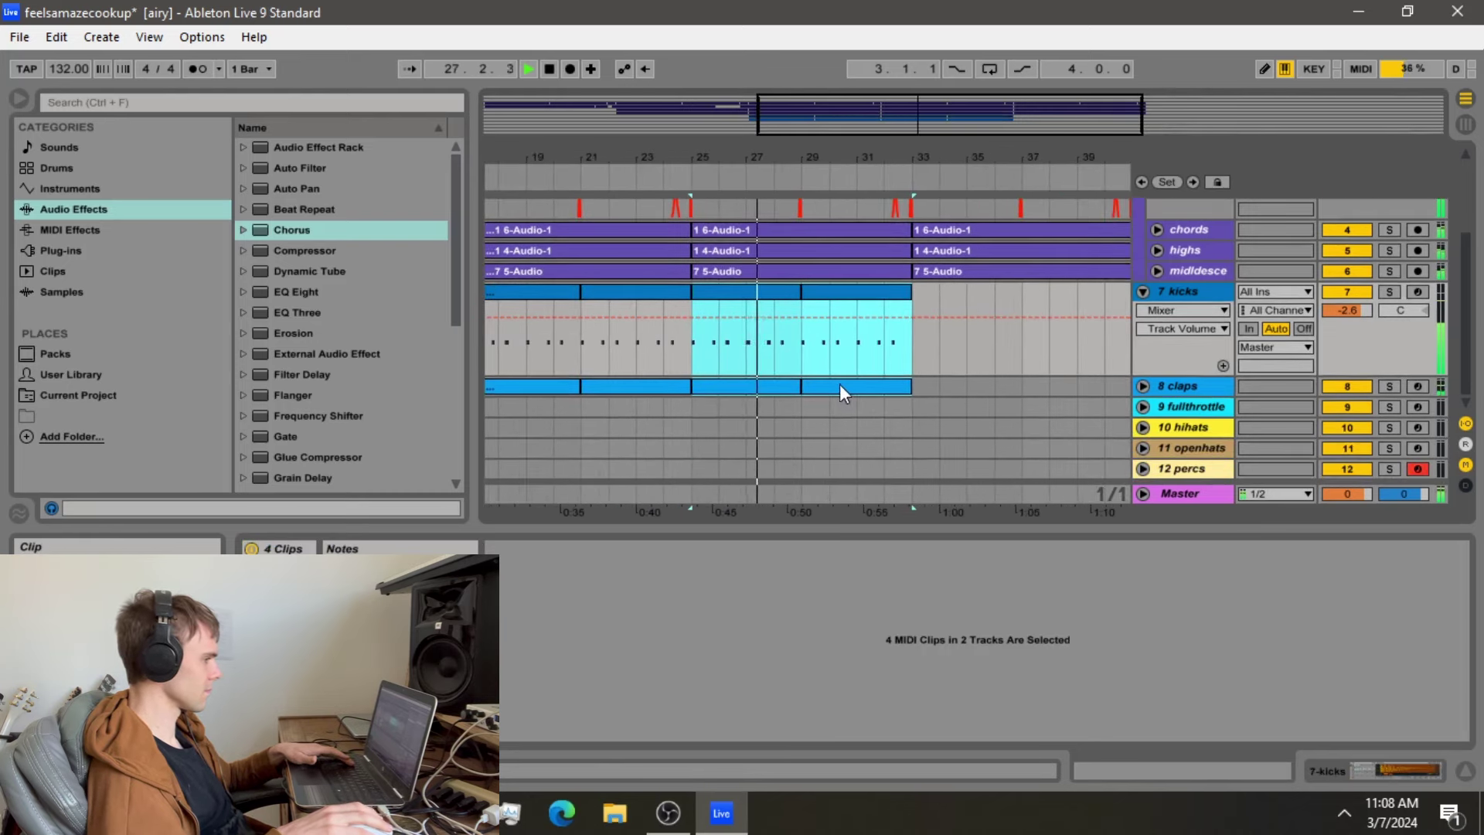
{"action": "left_click_drag", "start_coordinate": [692, 427], "coordinate": [790, 433]}
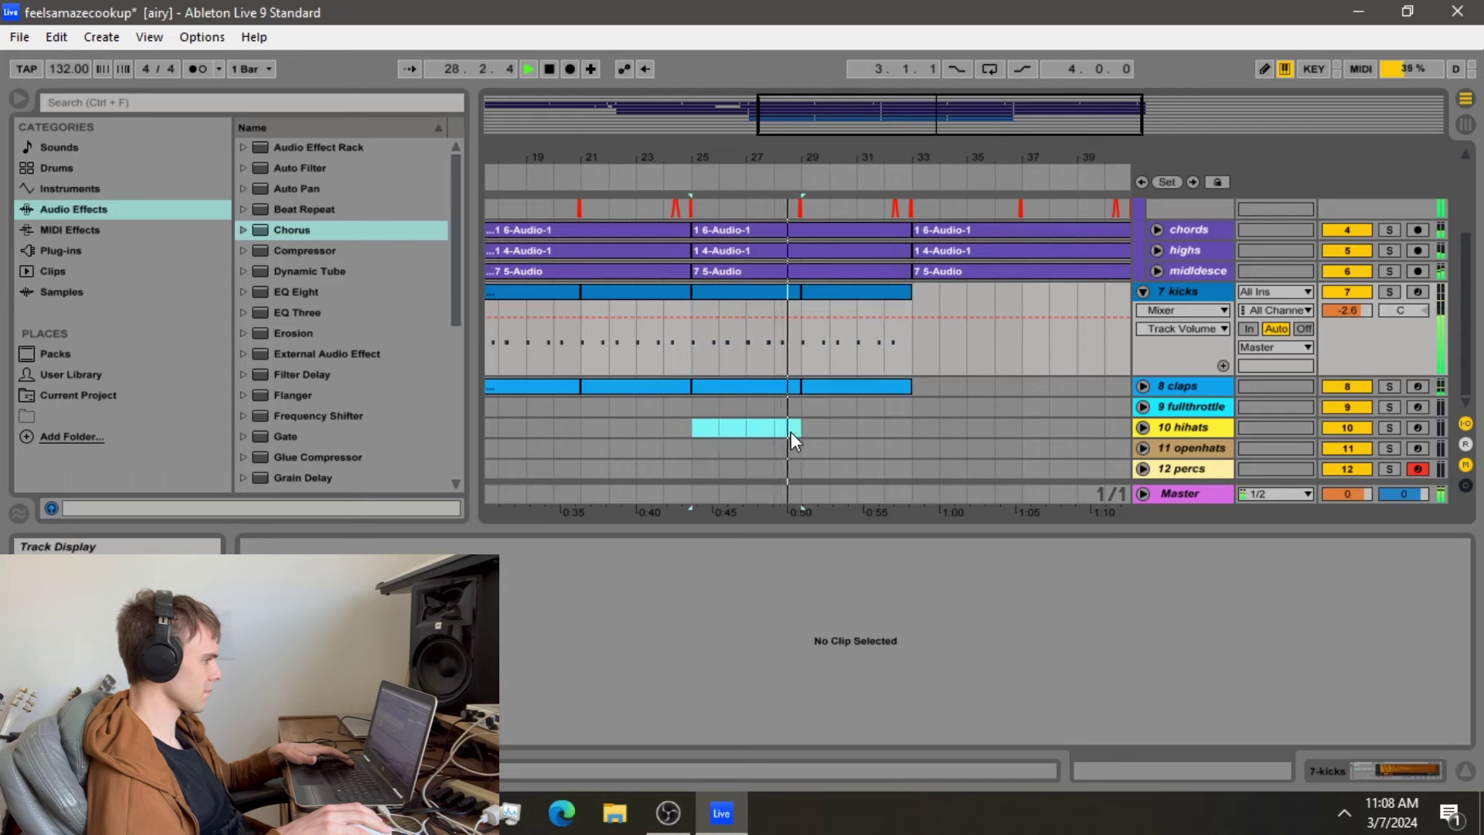
{"action": "left_click_drag", "start_coordinate": [693, 410], "coordinate": [807, 413]}
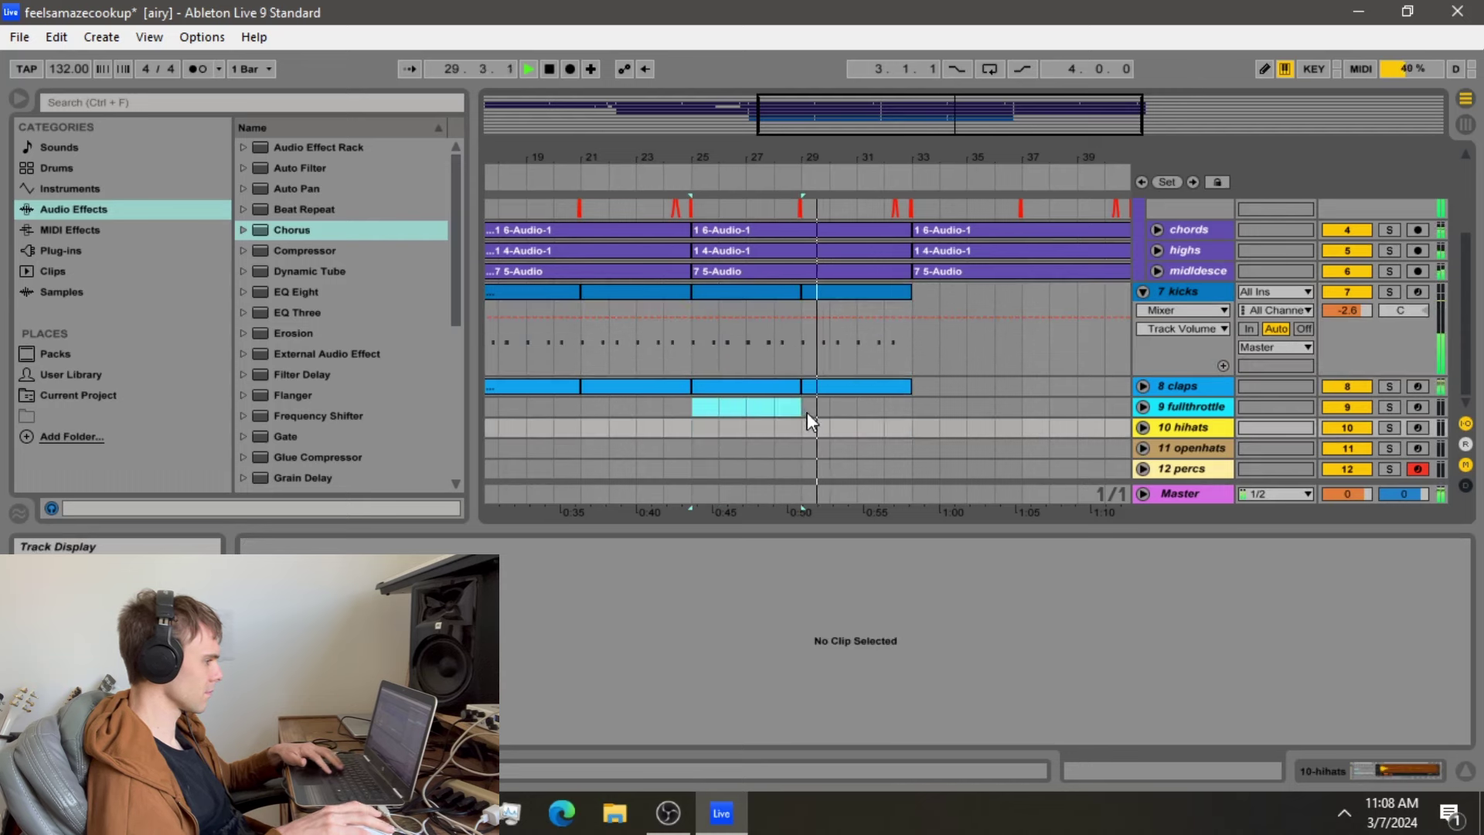
{"action": "left_click", "coordinate": [640, 408]}
{"action": "key", "text": "space"}
{"action": "right_click", "coordinate": [792, 410]}
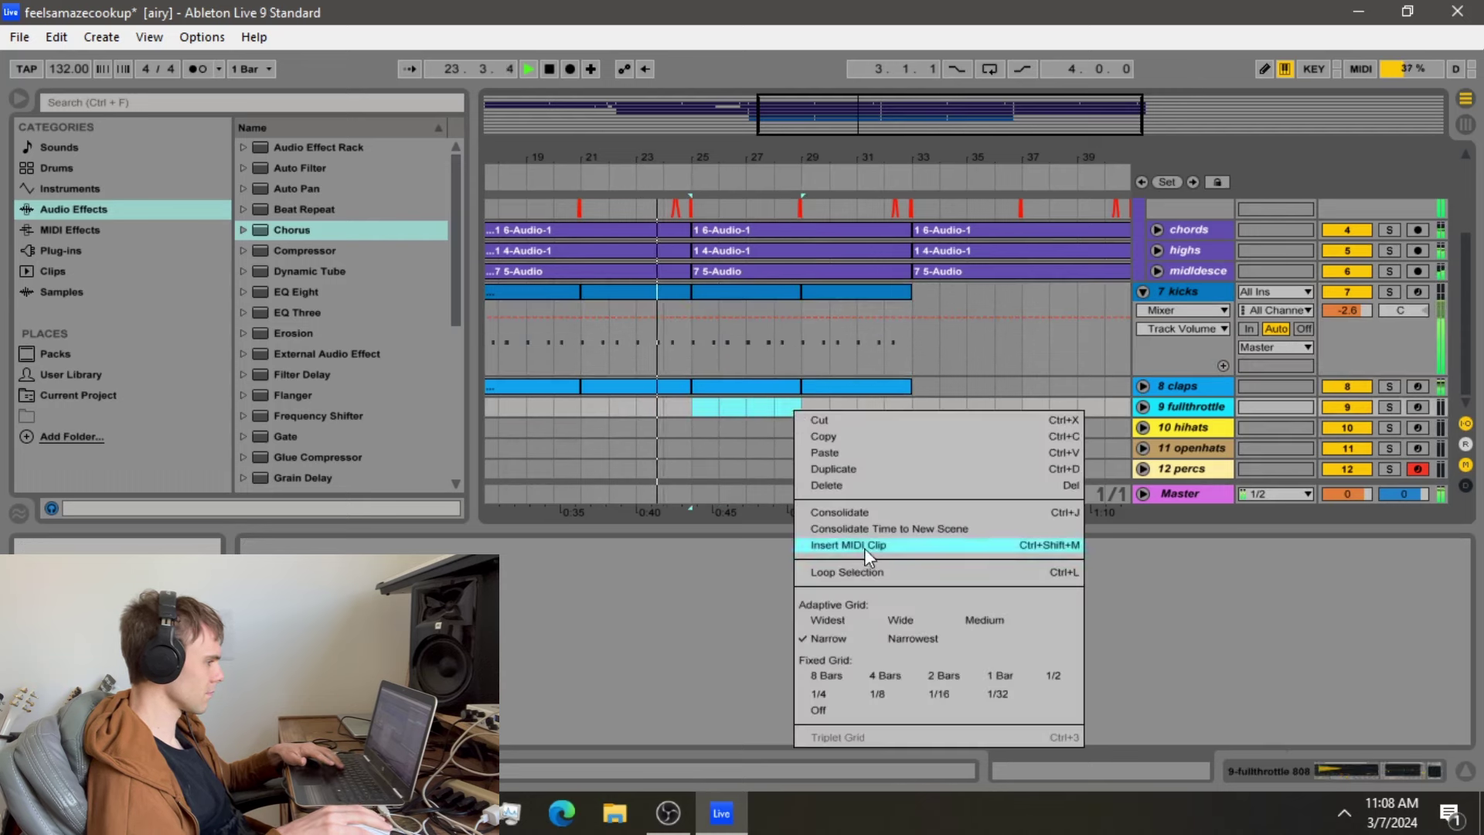
{"action": "left_click", "coordinate": [864, 549]}
Add an 808 note at the start of the fullthrottle clip and extend it to 2.2
{"action": "double_click", "coordinate": [555, 636]}
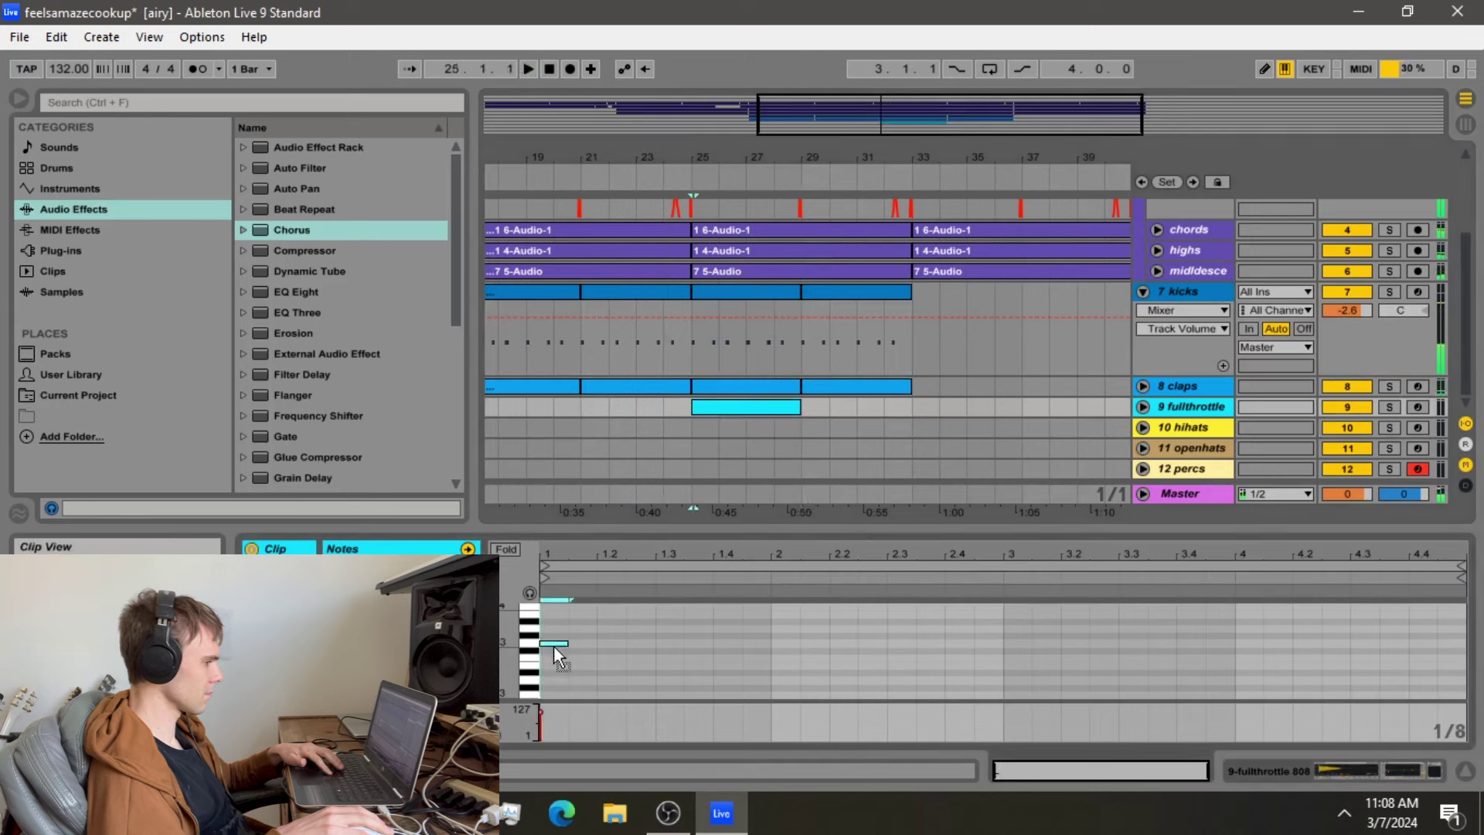
{"action": "key", "text": "ctrl+d"}
{"action": "key", "text": "ctrl+d"}
{"action": "key", "text": "ctrl+d"}
{"action": "key", "text": "ctrl+d"}
{"action": "key", "text": "ctrl+d"}
{"action": "key", "text": "ctrl+d"}
{"action": "key", "text": "ctrl+d"}
{"action": "key", "text": "ctrl+d"}
{"action": "key", "text": "ctrl+d"}
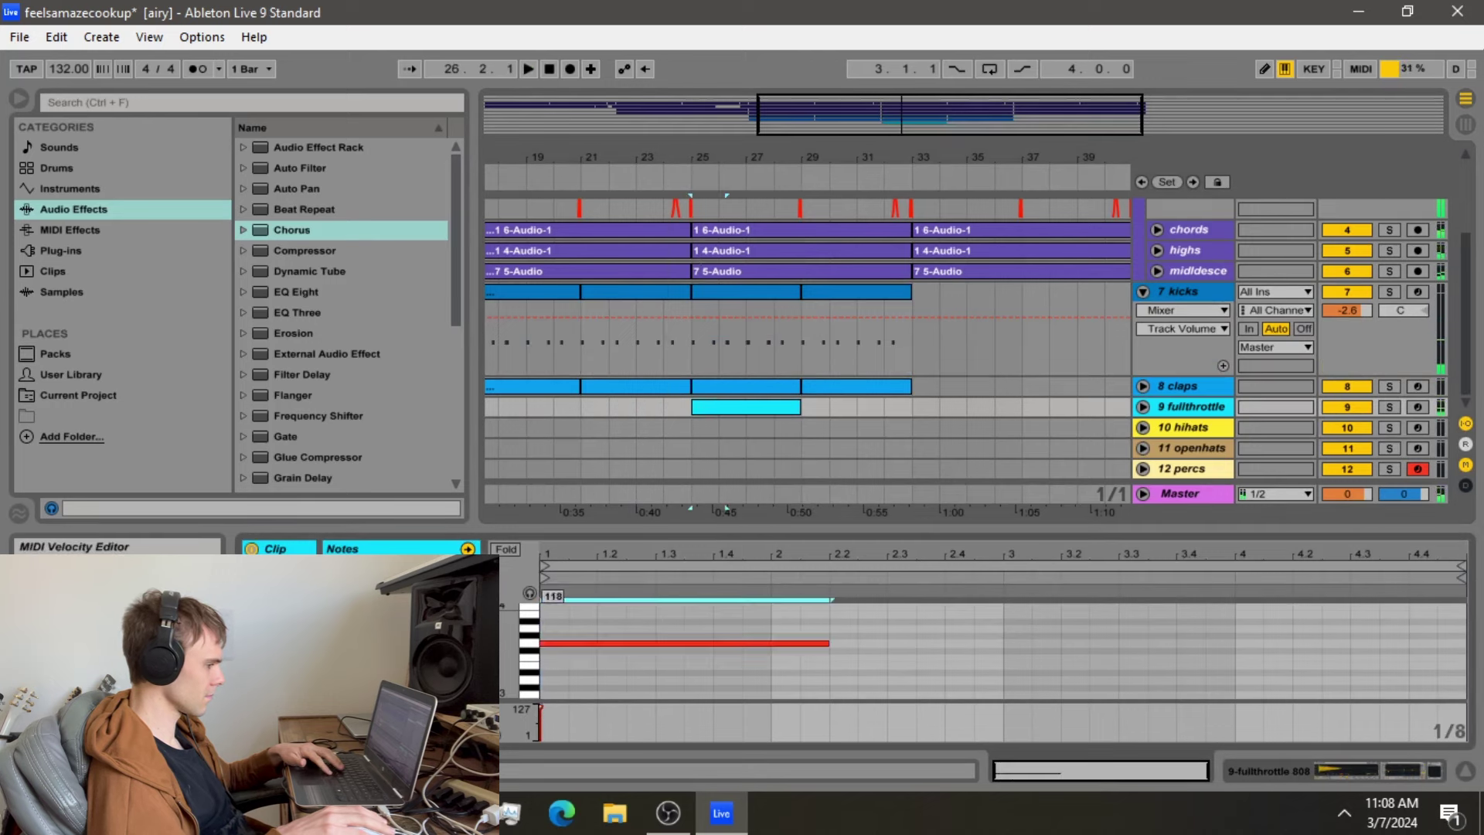
Lower the 808 note in pitch and play it back with the fullthrottle track unfolded
{"action": "mouse_move", "coordinate": [564, 640]}
{"action": "left_mouse_down"}
{"action": "mouse_move", "coordinate": [568, 617]}
{"action": "mouse_move", "coordinate": [569, 661]}
{"action": "mouse_move", "coordinate": [592, 680]}
{"action": "left_mouse_up"}
{"action": "key", "text": "space"}
{"action": "key", "text": "space"}
{"action": "left_click", "coordinate": [1143, 407]}
{"action": "key", "text": "space"}
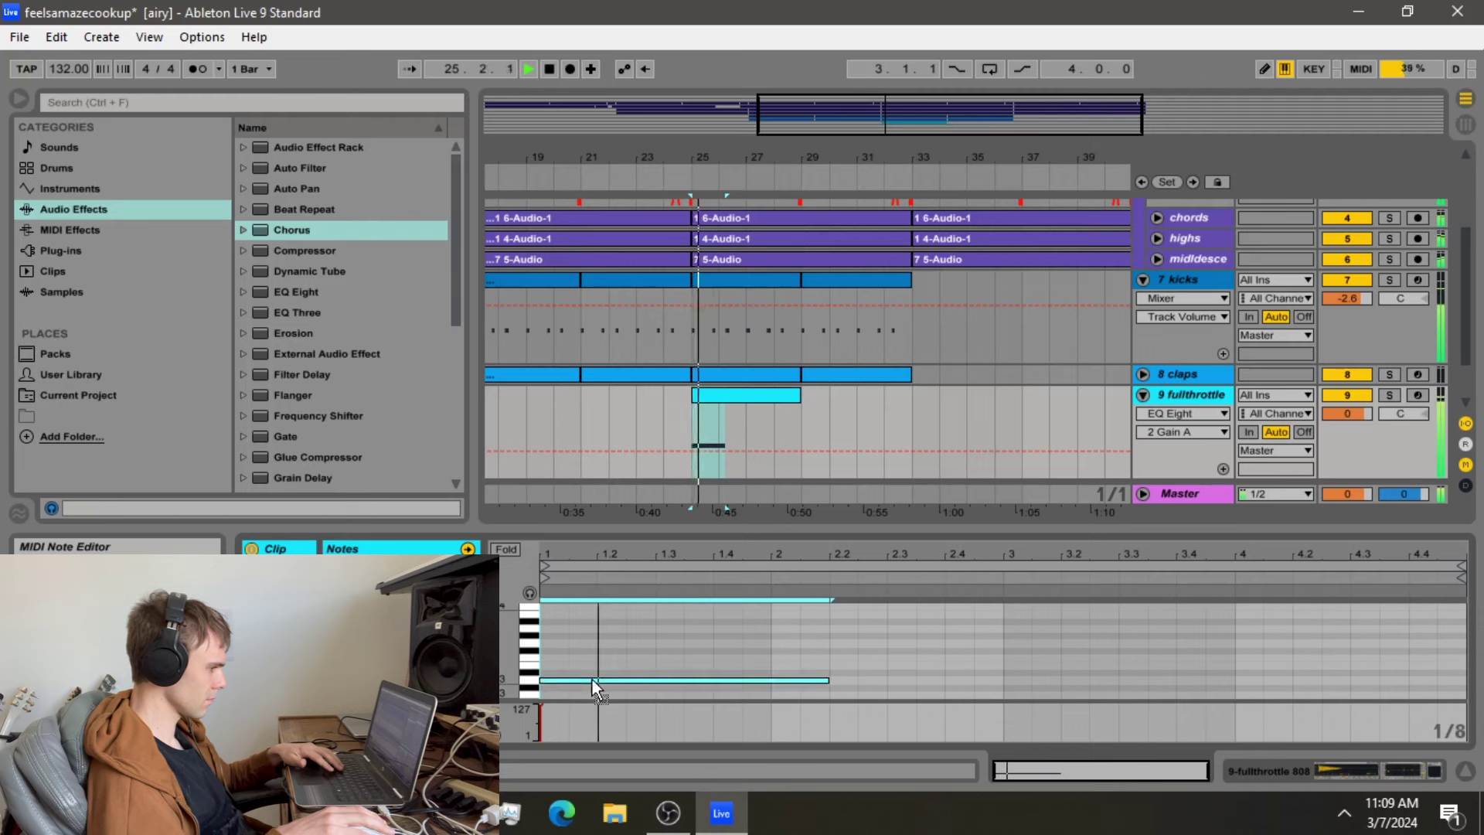
Copy the 808 note to 1.4 and 2.2, and repeat the two-bar pattern across bars 3 and 4 of the clip
{"action": "left_click", "coordinate": [694, 674]}
{"action": "left_click", "coordinate": [695, 678]}
{"action": "key", "text": "ctrl+c"}
{"action": "left_click", "coordinate": [716, 670]}
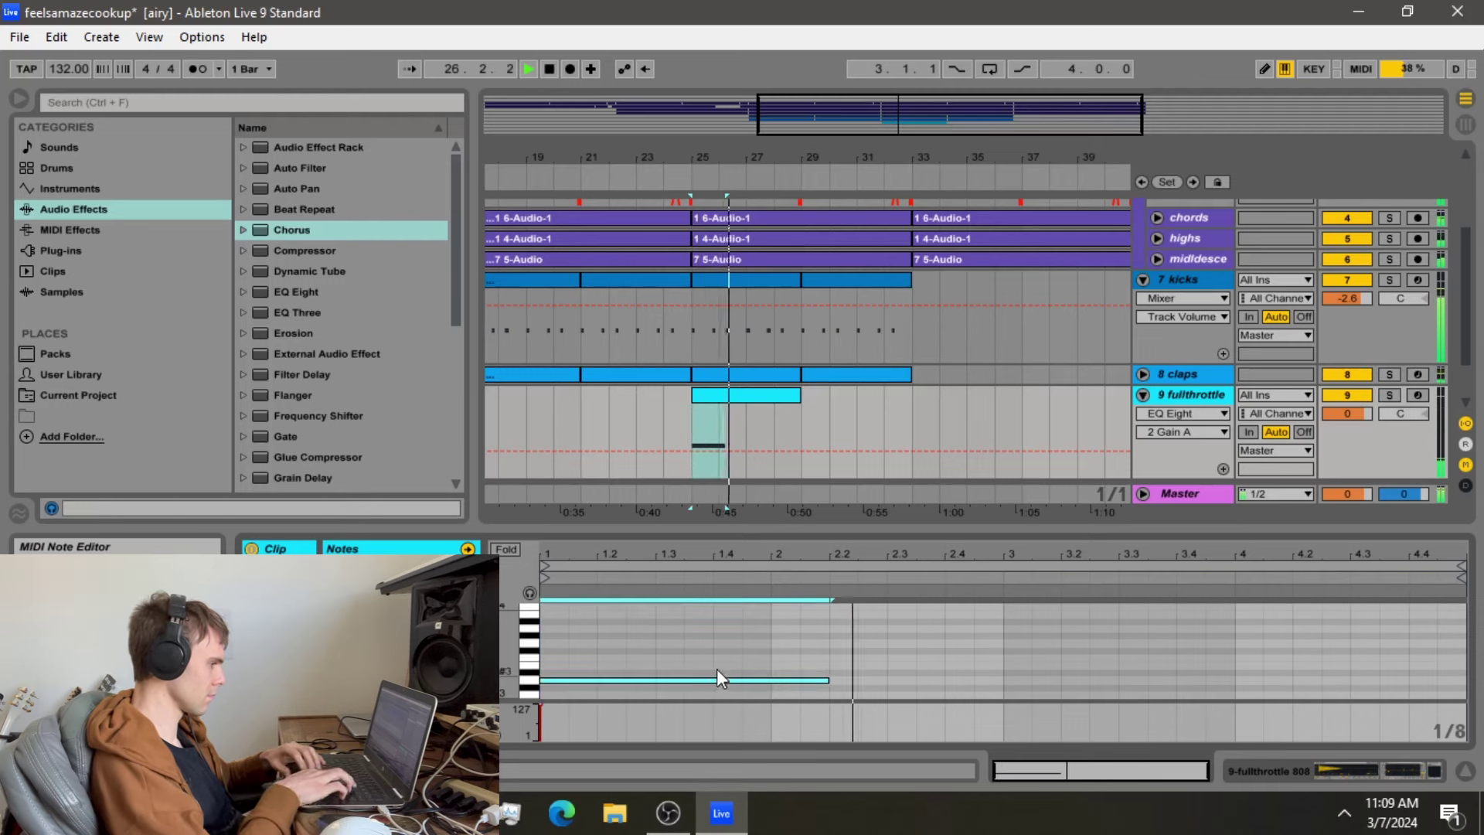
{"action": "key", "text": "ctrl+v"}
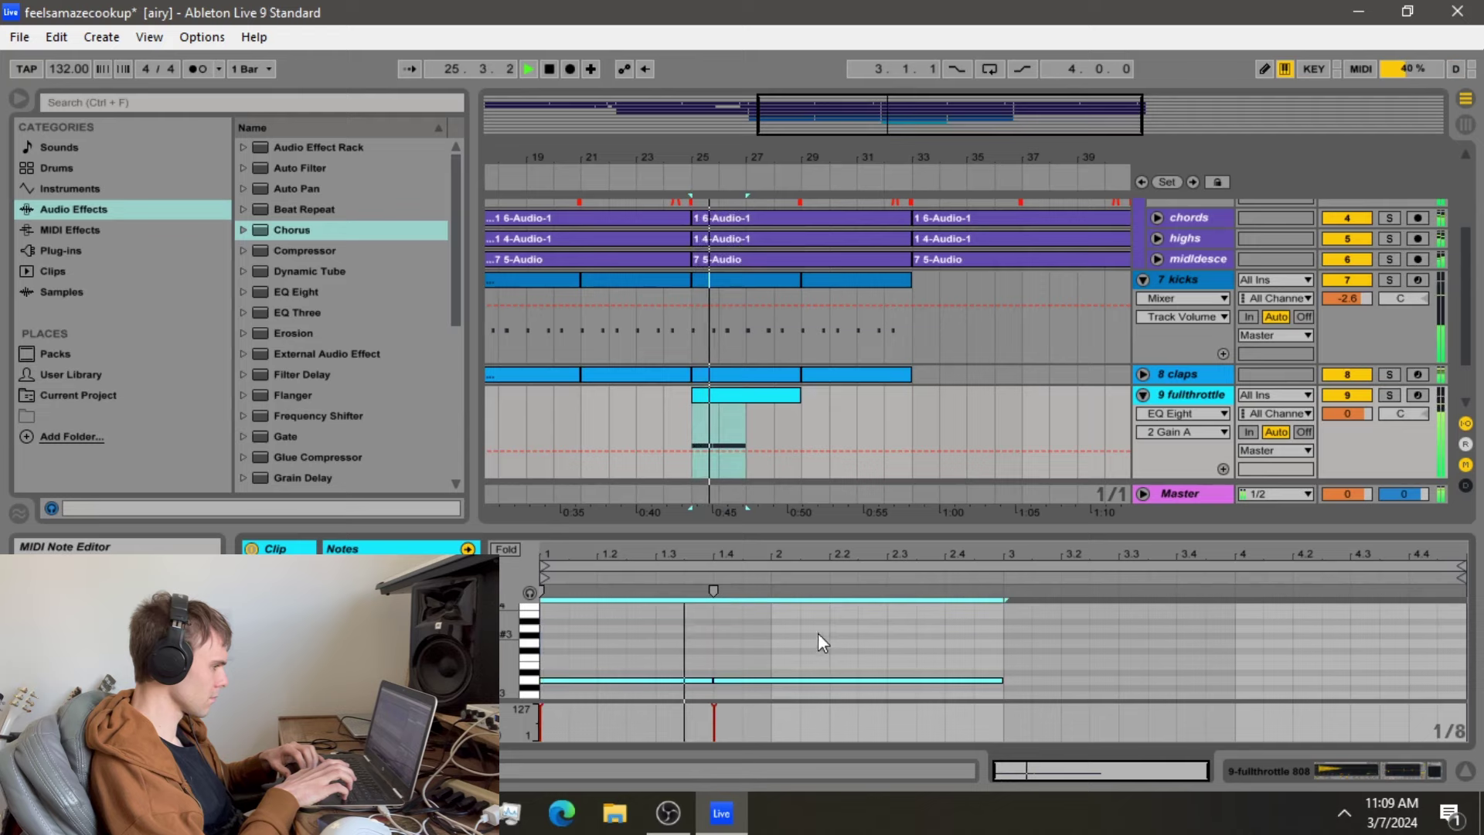
{"action": "left_click", "coordinate": [827, 629]}
{"action": "key", "text": "ctrl+v"}
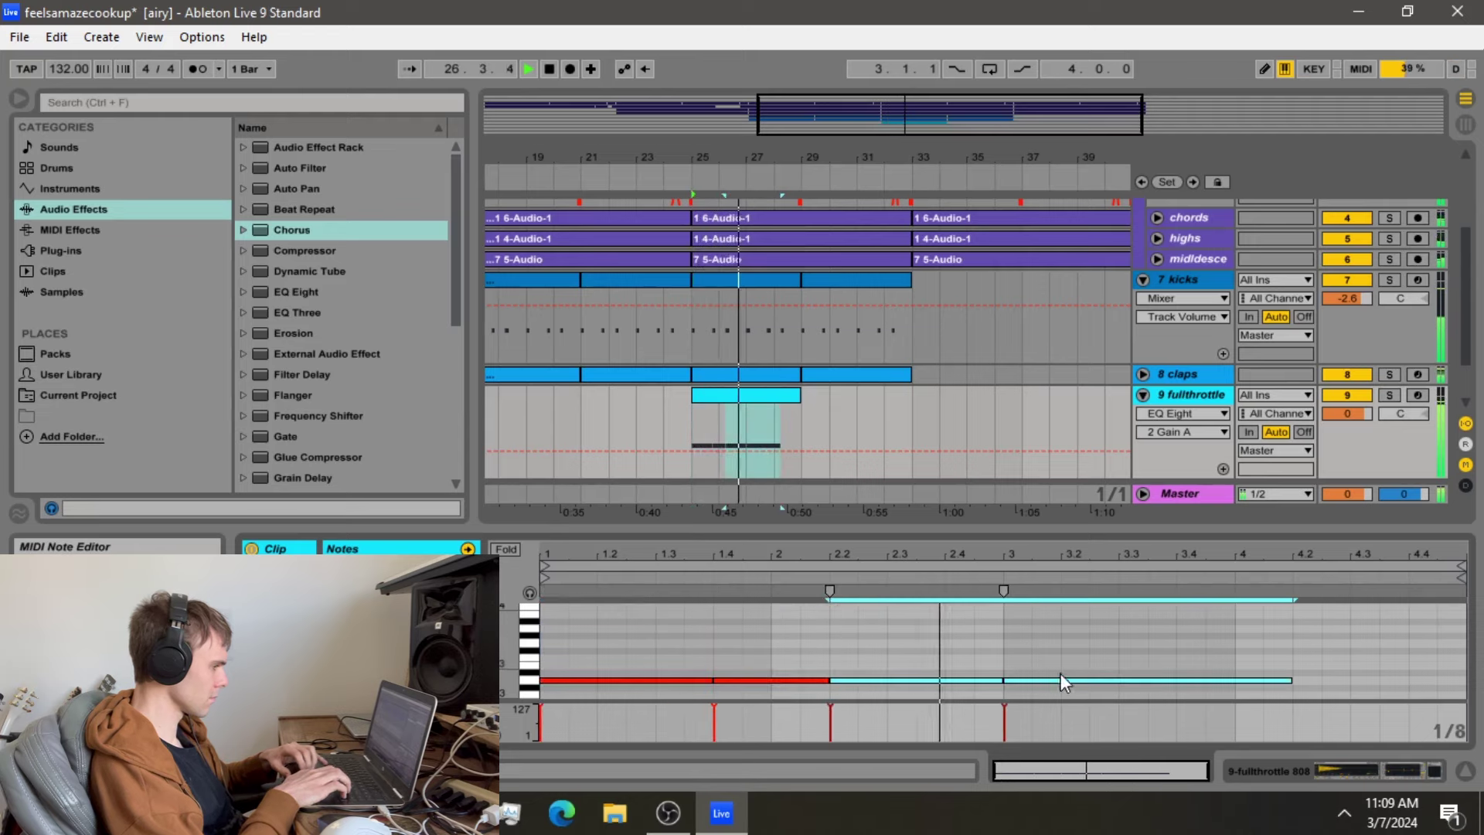
{"action": "key", "text": "ctrl+a"}
{"action": "key", "text": "ctrl+d"}
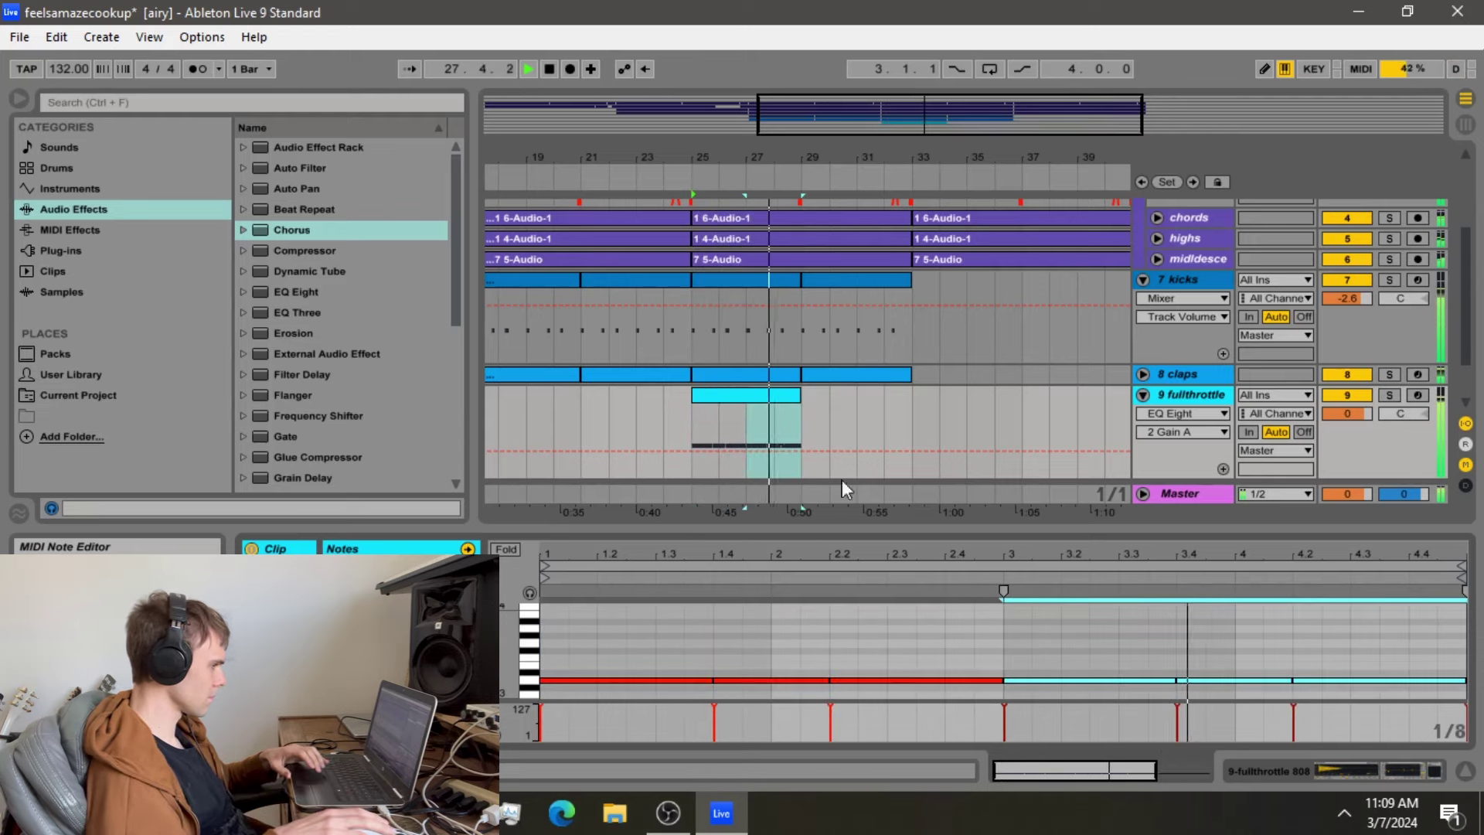
Duplicate the fullthrottle clip to bars 29–33
{"action": "left_click", "coordinate": [790, 397]}
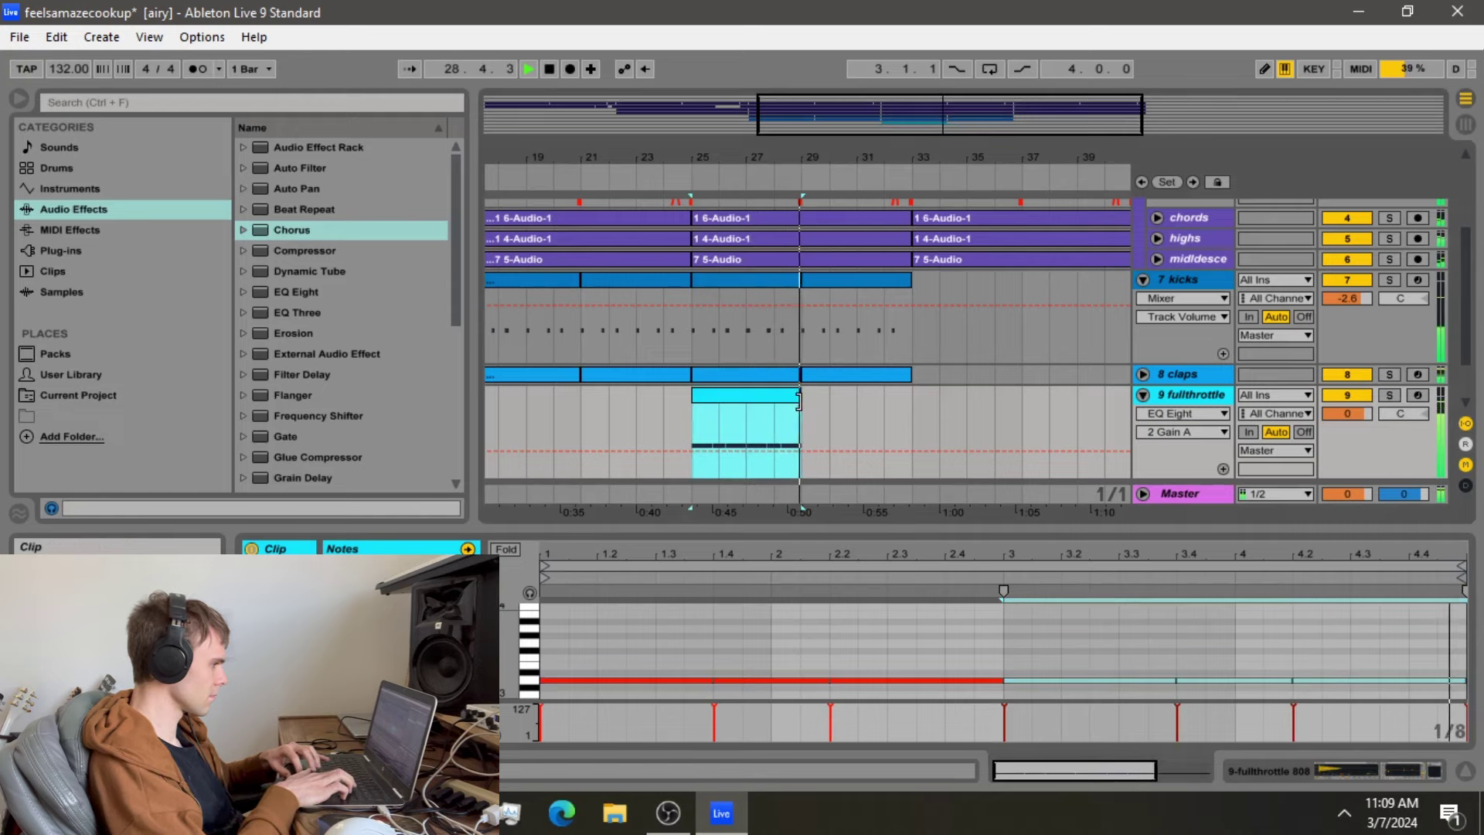
{"action": "left_click", "coordinate": [810, 424]}
{"action": "key", "text": "ctrl+v"}
Transpose all notes in the second fullthrottle clip upward and play the section
{"action": "left_click", "coordinate": [1010, 741]}
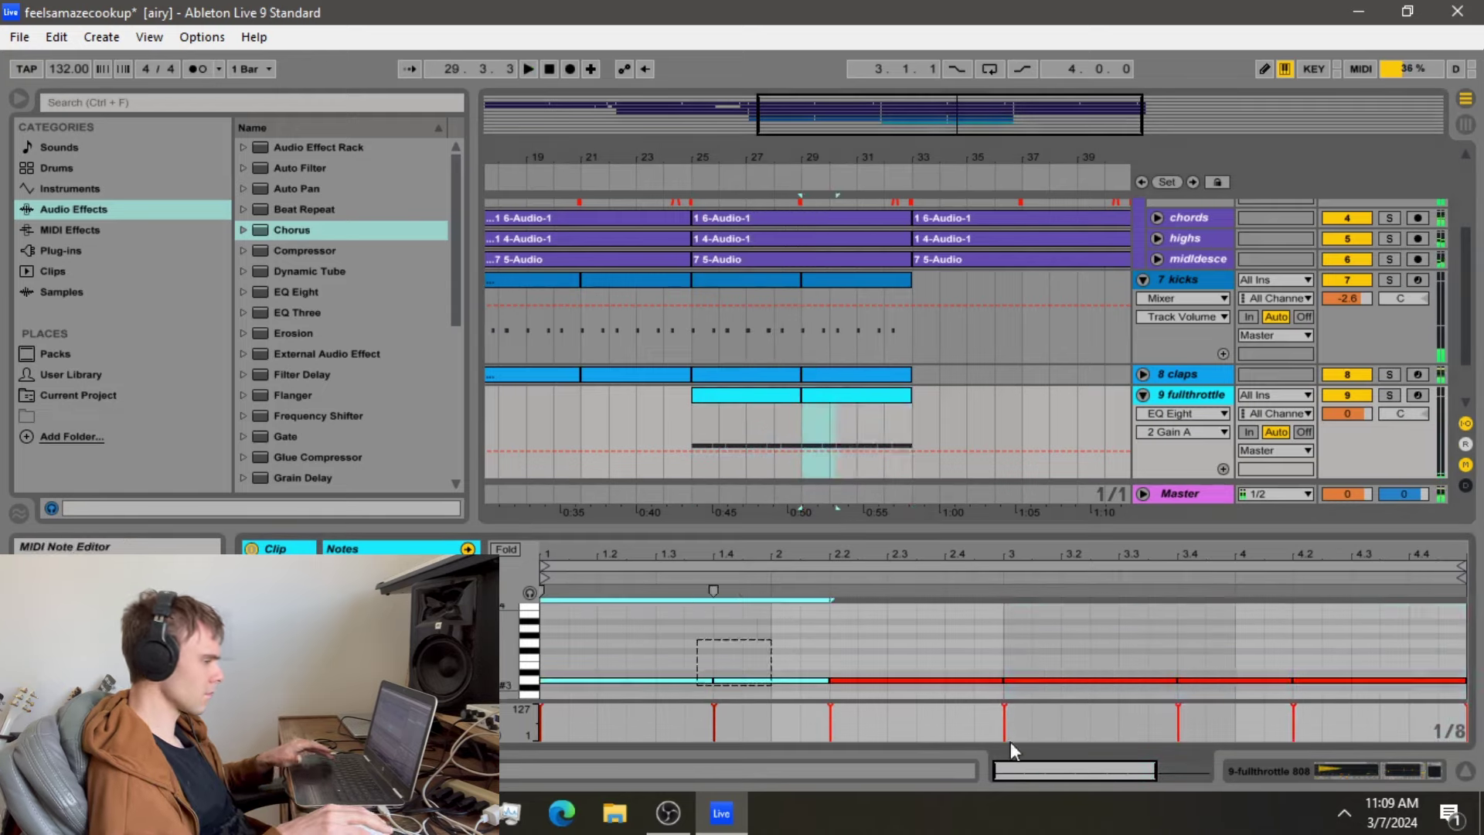
{"action": "key", "text": "ctrl+a"}
{"action": "key", "text": "Up"}
{"action": "key", "text": "Up"}
{"action": "key", "text": "Up"}
{"action": "key", "text": "Up"}
{"action": "key", "text": "Up"}
{"action": "key", "text": "Up"}
{"action": "key", "text": "space"}
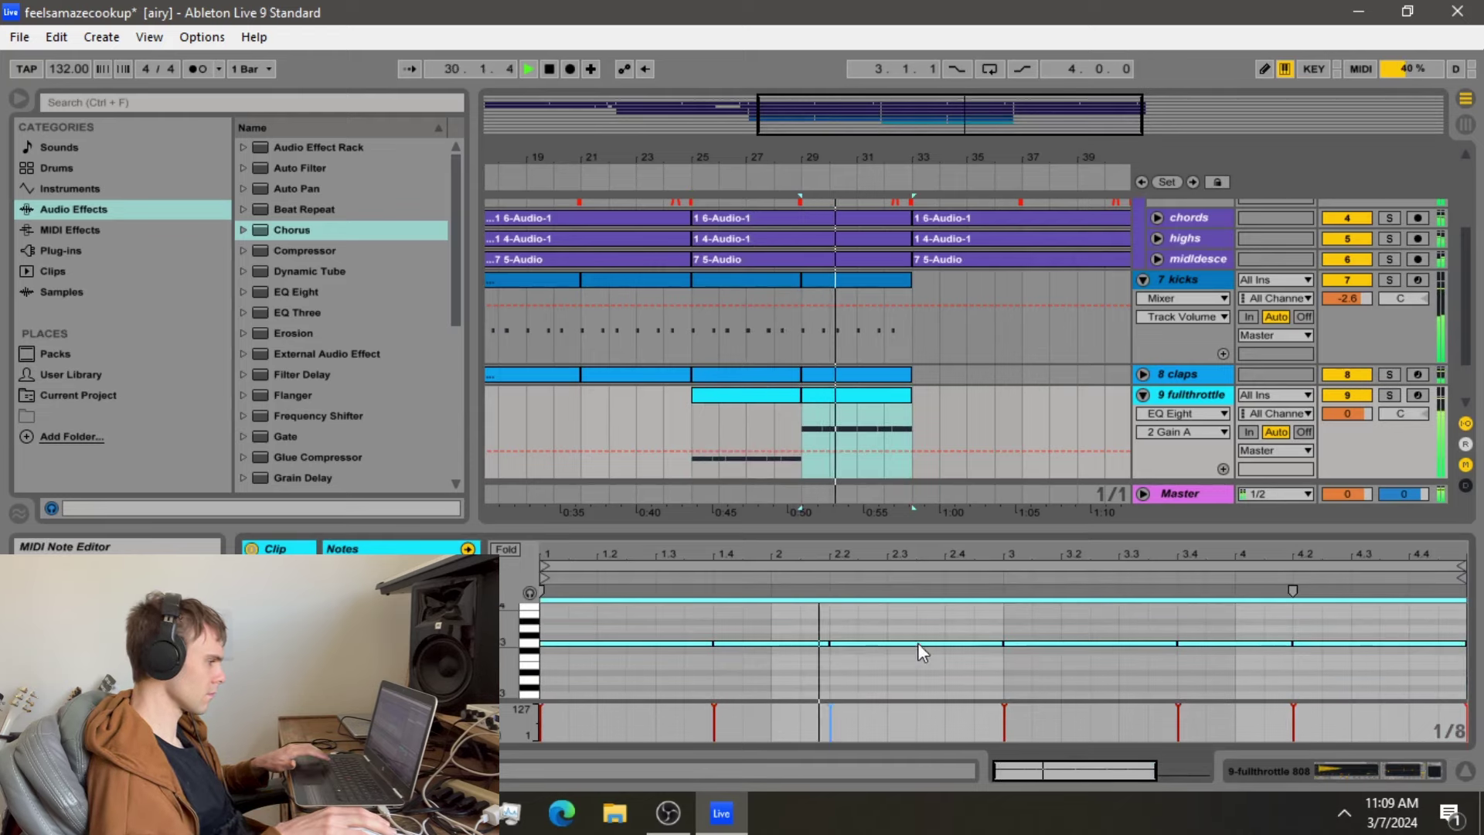
Lower the notes in bars 3 and 4 of the second fullthrottle clip to the pitch of the first clip's notes
{"action": "left_click_drag", "start_coordinate": [1016, 634], "coordinate": [1464, 642]}
{"action": "key", "text": "Down"}
{"action": "key", "text": "Down"}
{"action": "key", "text": "Down"}
{"action": "key", "text": "Down"}
{"action": "key", "text": "Down"}
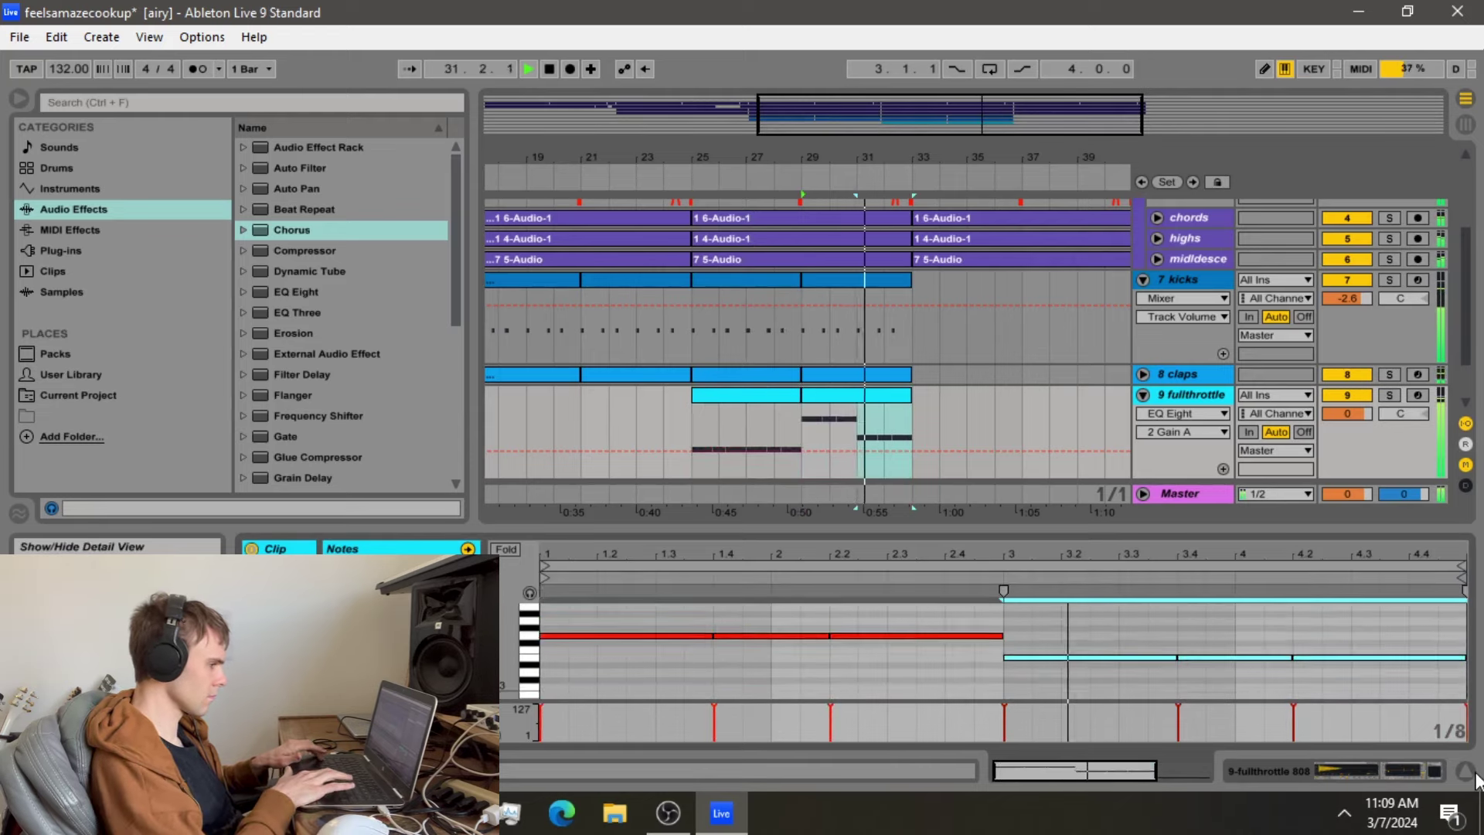
{"action": "key", "text": "Down"}
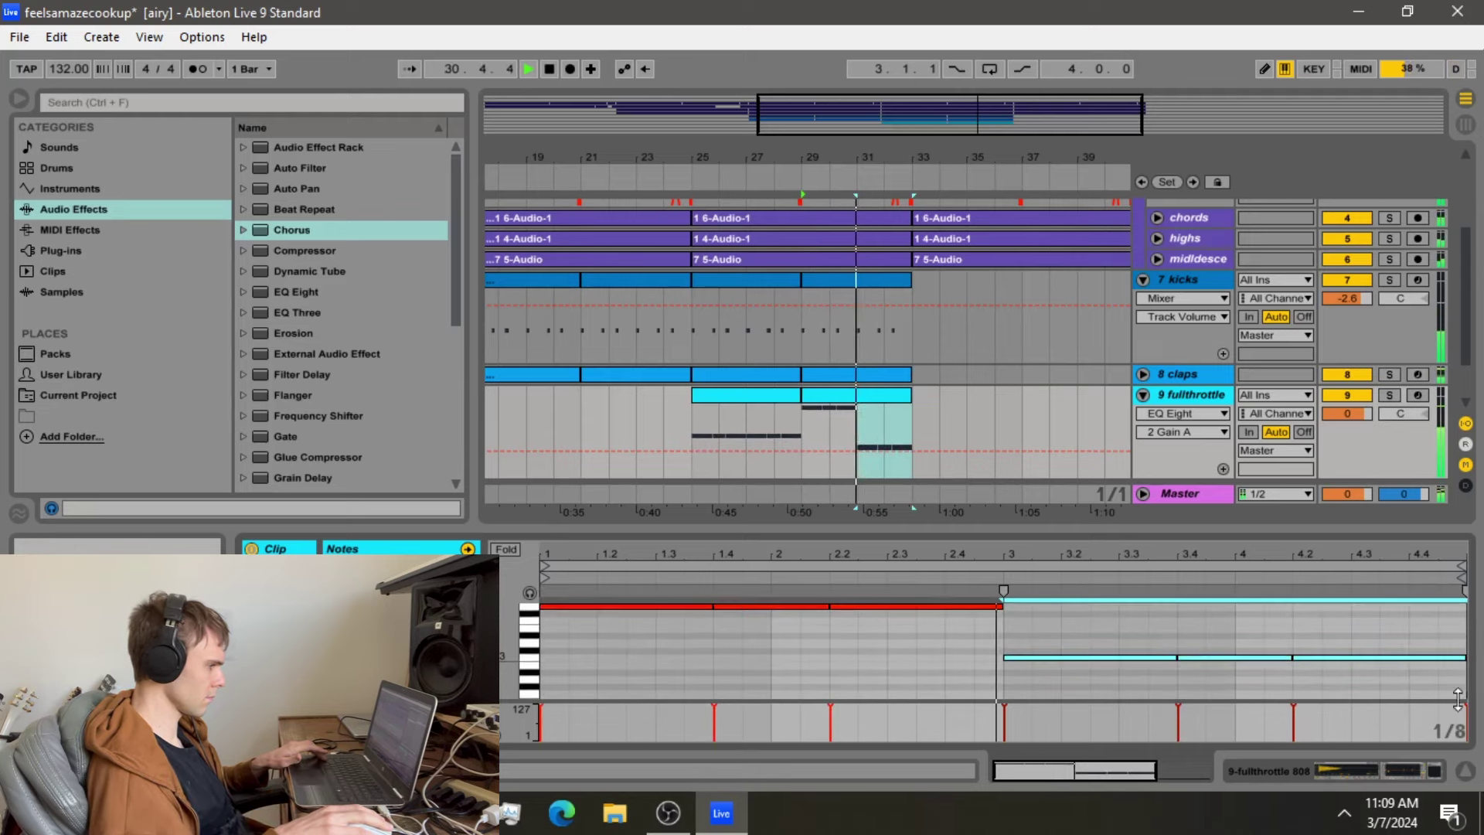
{"action": "key", "text": "Up"}
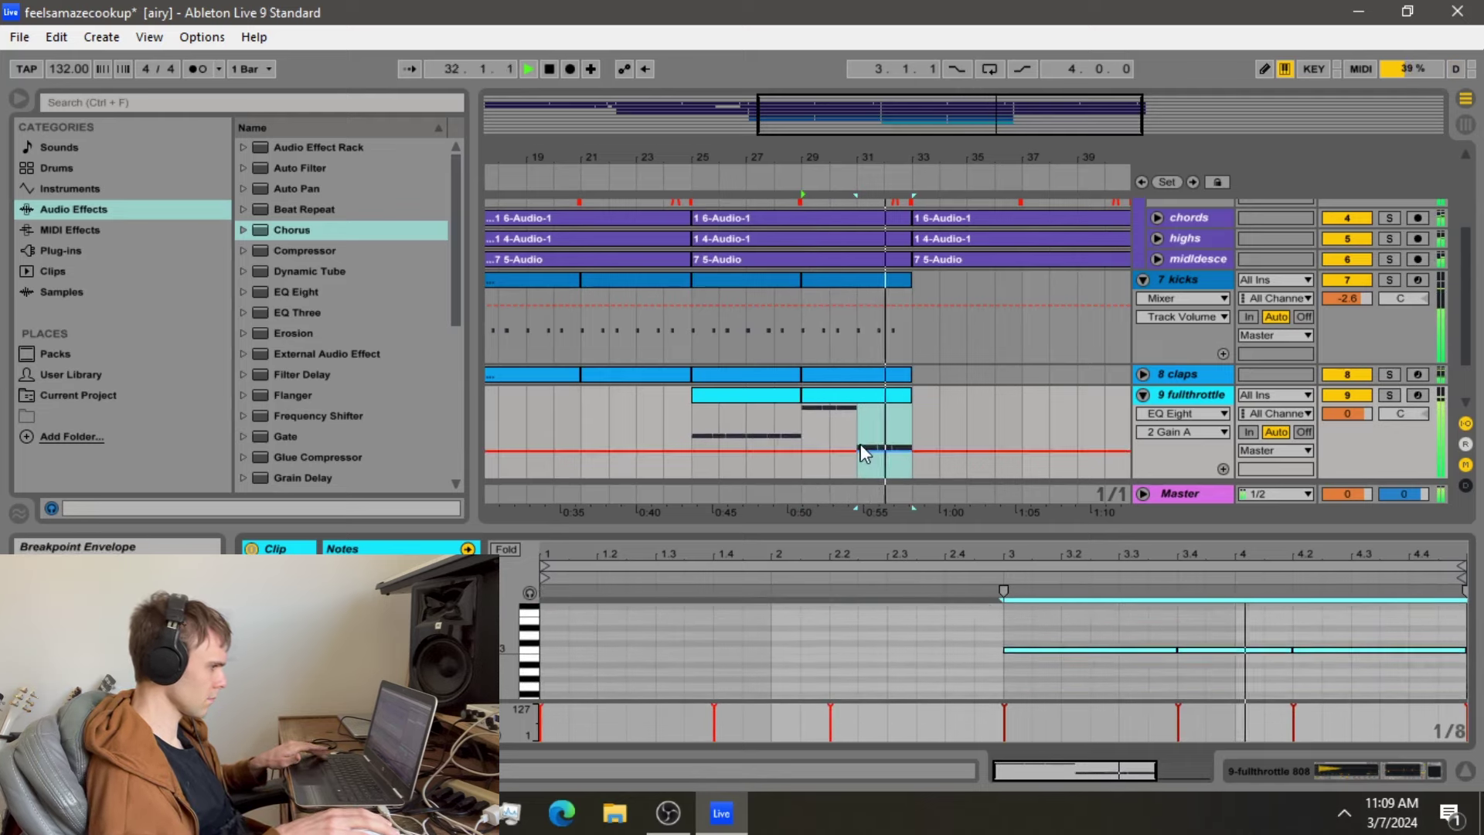
{"action": "left_click", "coordinate": [858, 439]}
{"action": "left_click_drag", "start_coordinate": [1035, 612], "coordinate": [1402, 680]}
{"action": "key", "text": "Up"}
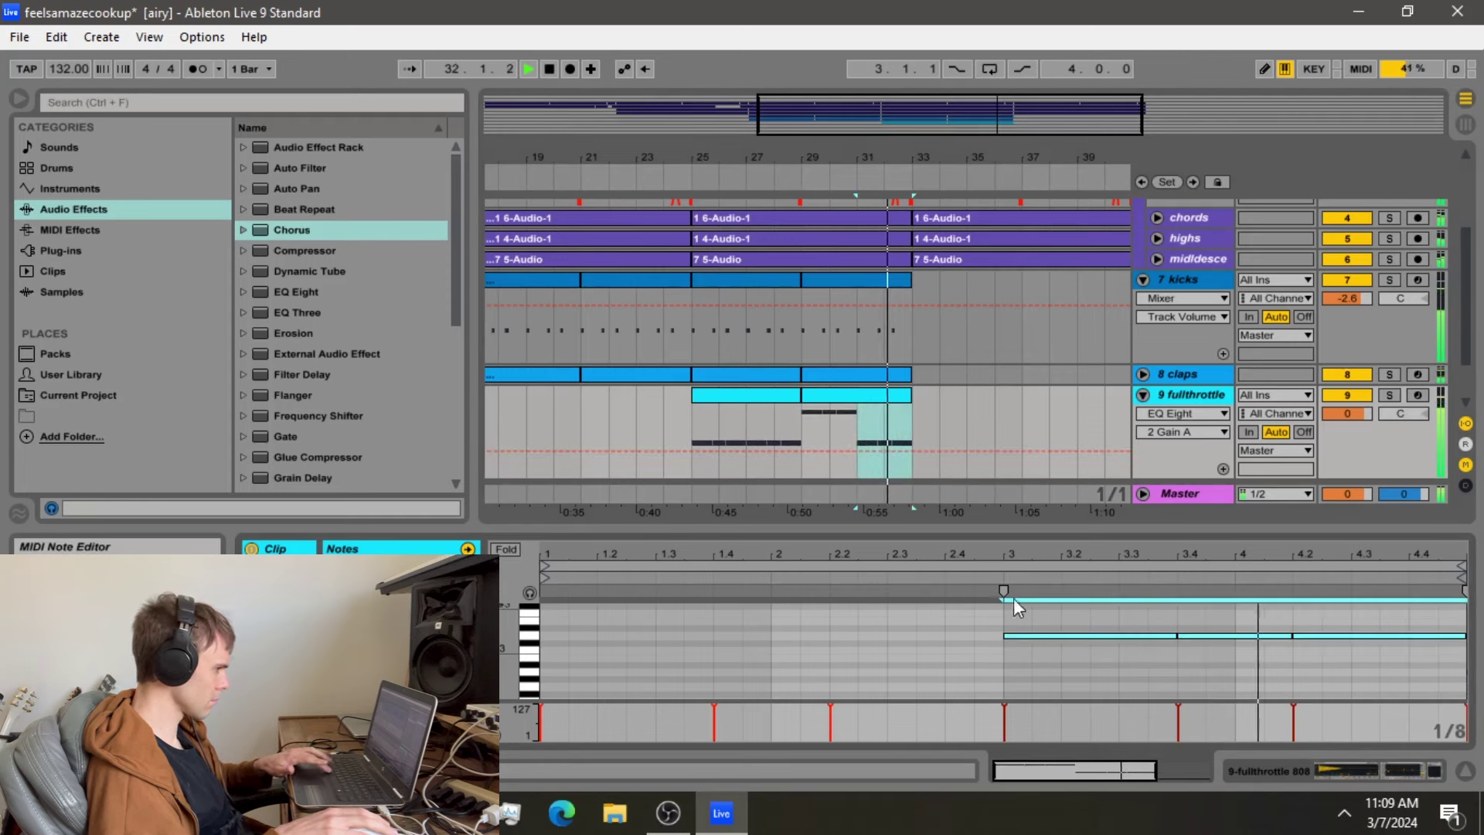
Play the 808 part from bar 25 and fold the fullthrottle and kicks tracks
{"action": "left_click_drag", "start_coordinate": [704, 425], "coordinate": [923, 366]}
{"action": "left_click", "coordinate": [695, 418]}
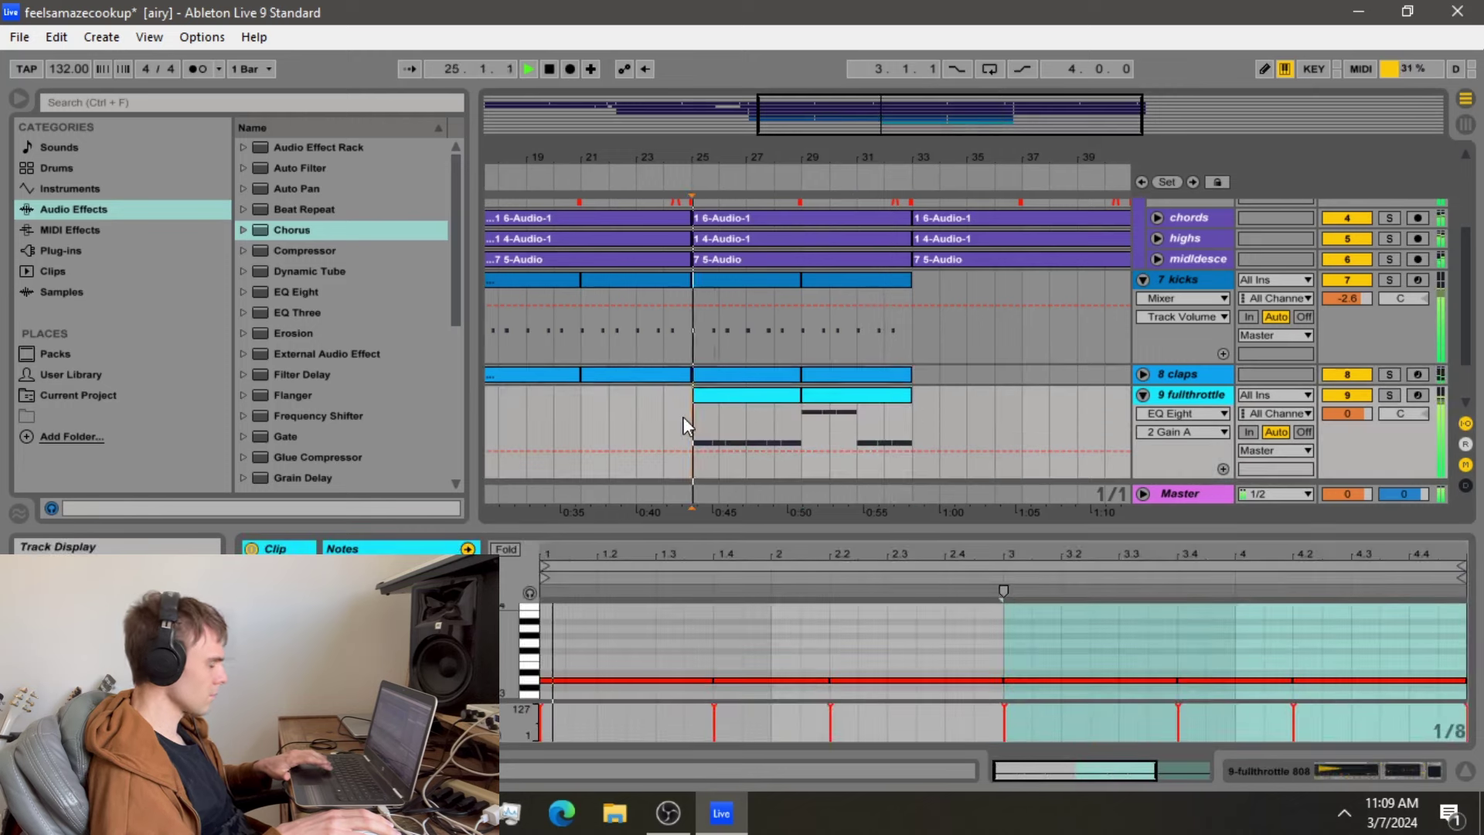
{"action": "left_click", "coordinate": [1145, 393]}
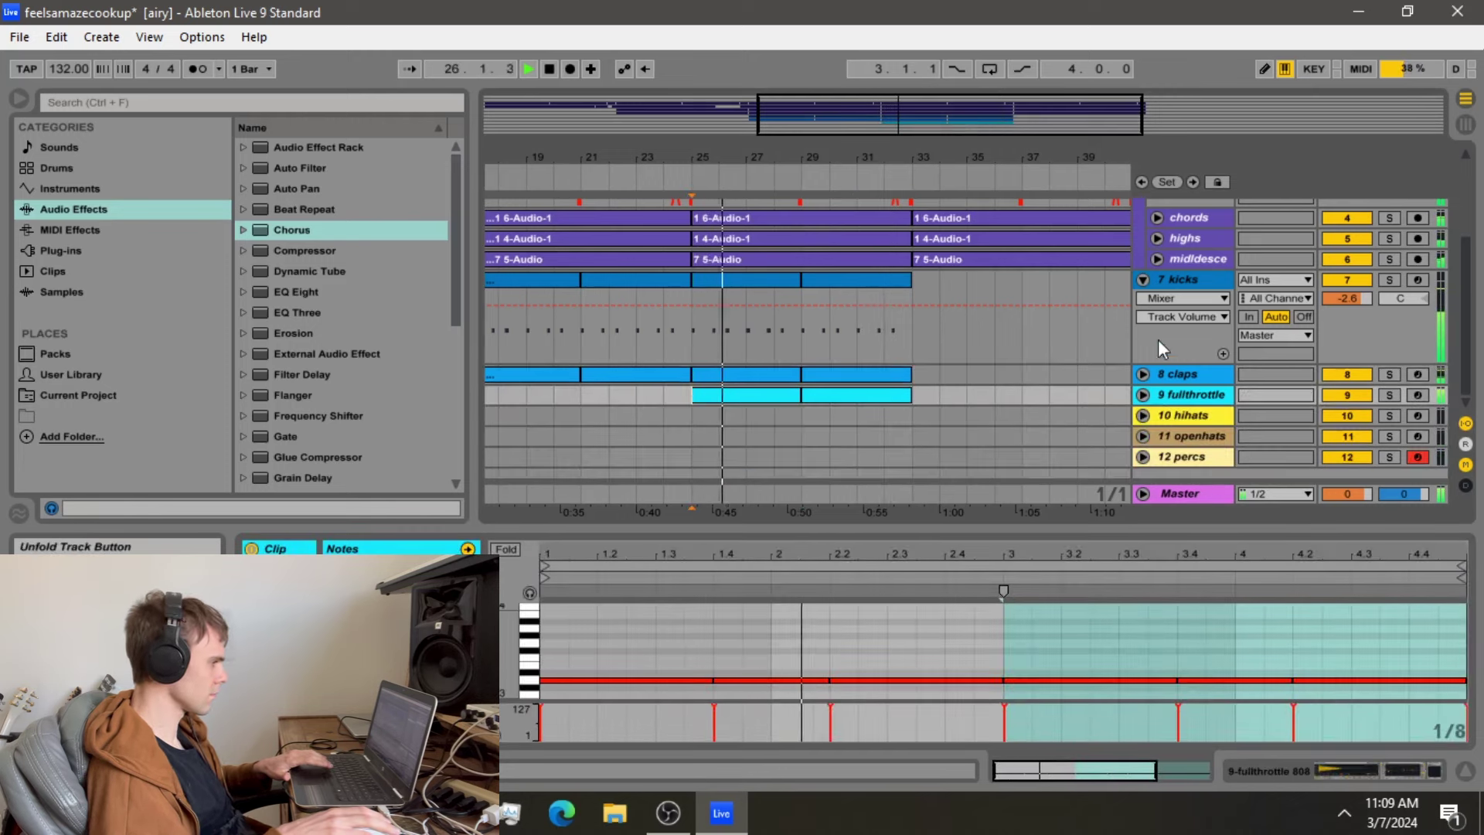
{"action": "left_click", "coordinate": [1147, 281]}
Insert a four-bar MIDI clip on the hihats track from bar 25 to bar 29 and open it for note editing
{"action": "left_click", "coordinate": [693, 354]}
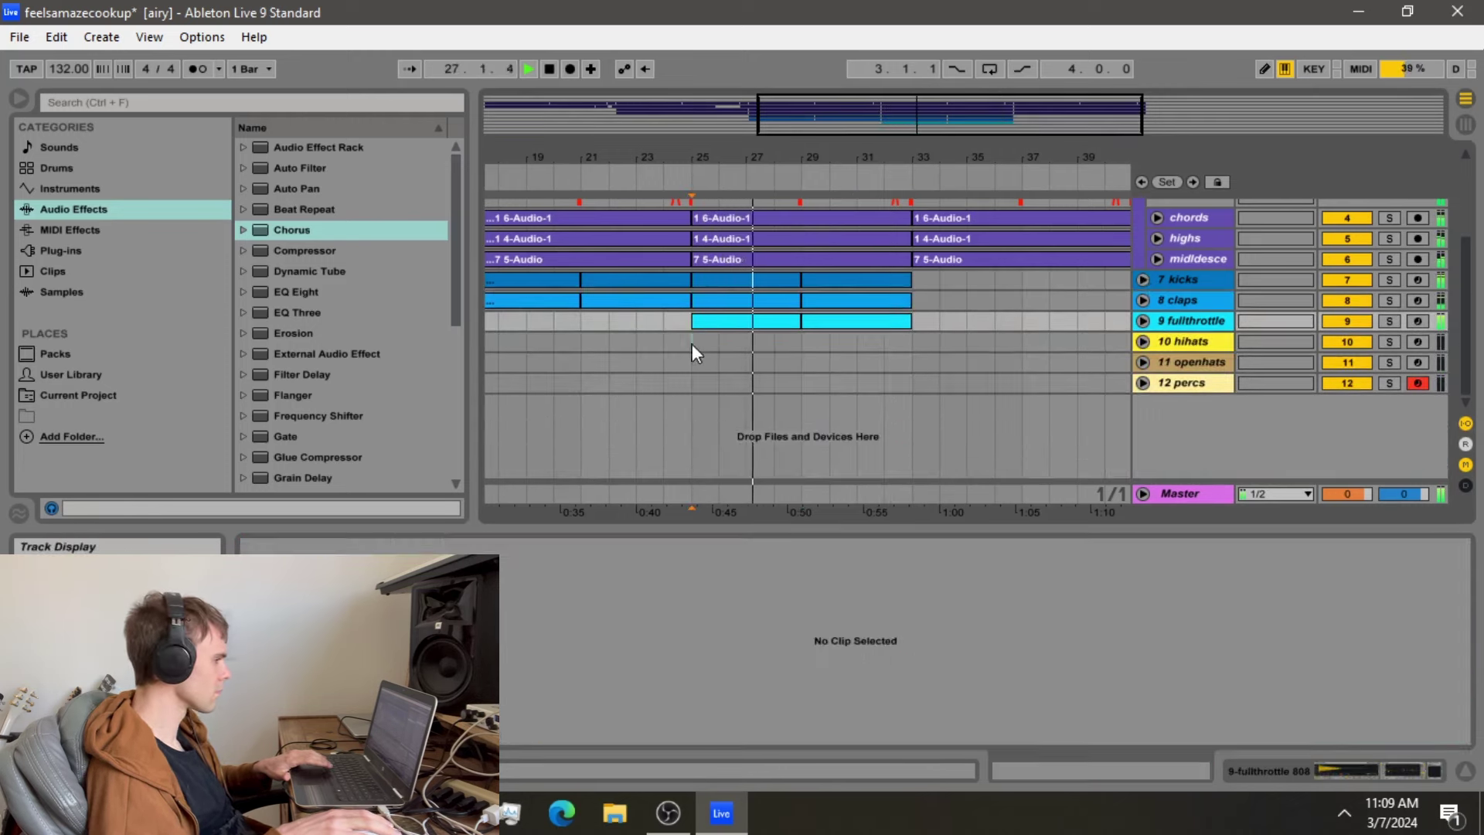
{"action": "left_click_drag", "start_coordinate": [788, 342], "coordinate": [804, 345]}
{"action": "right_click", "coordinate": [798, 343]}
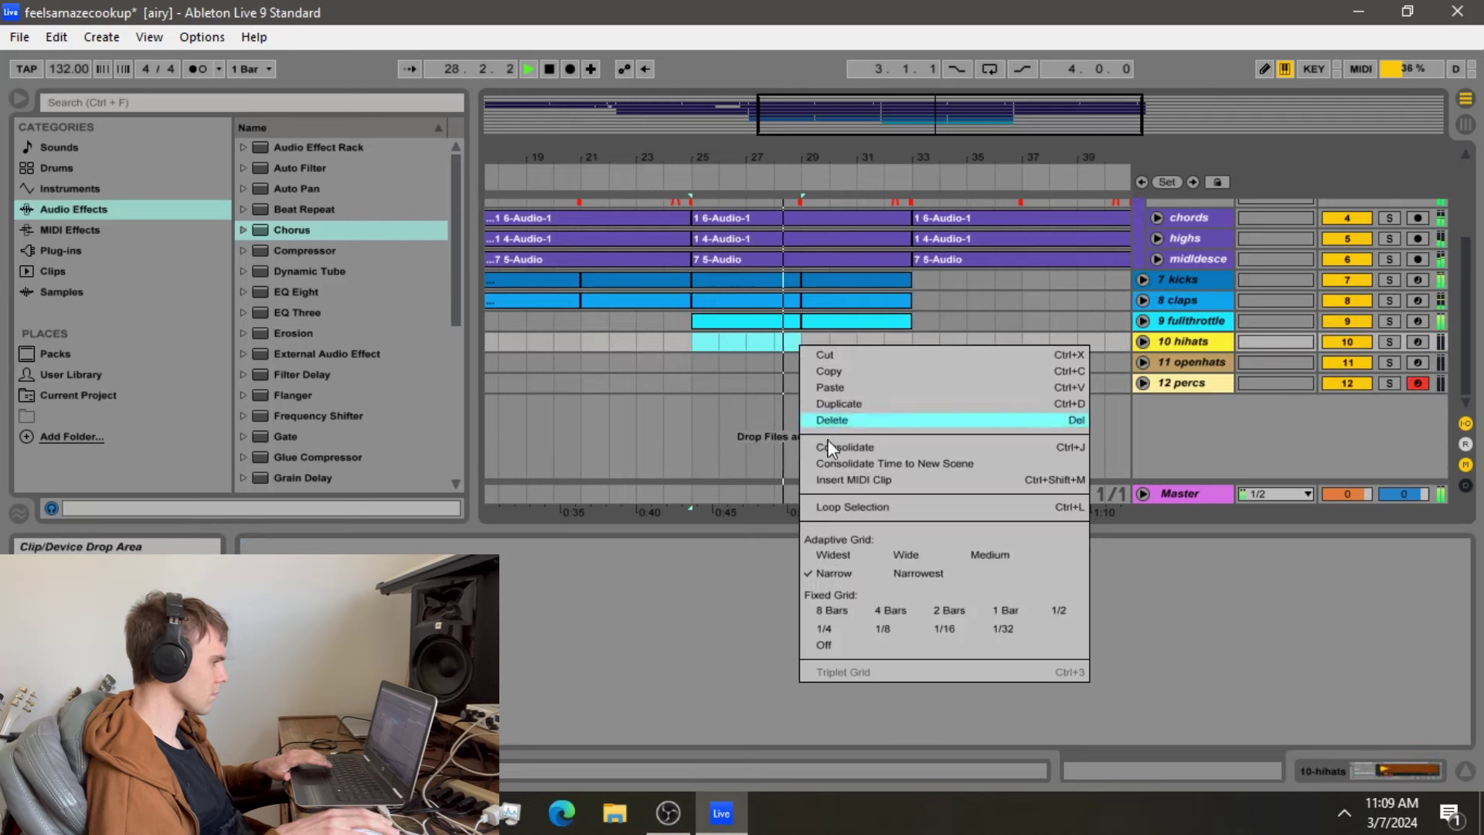
{"action": "left_click", "coordinate": [835, 480]}
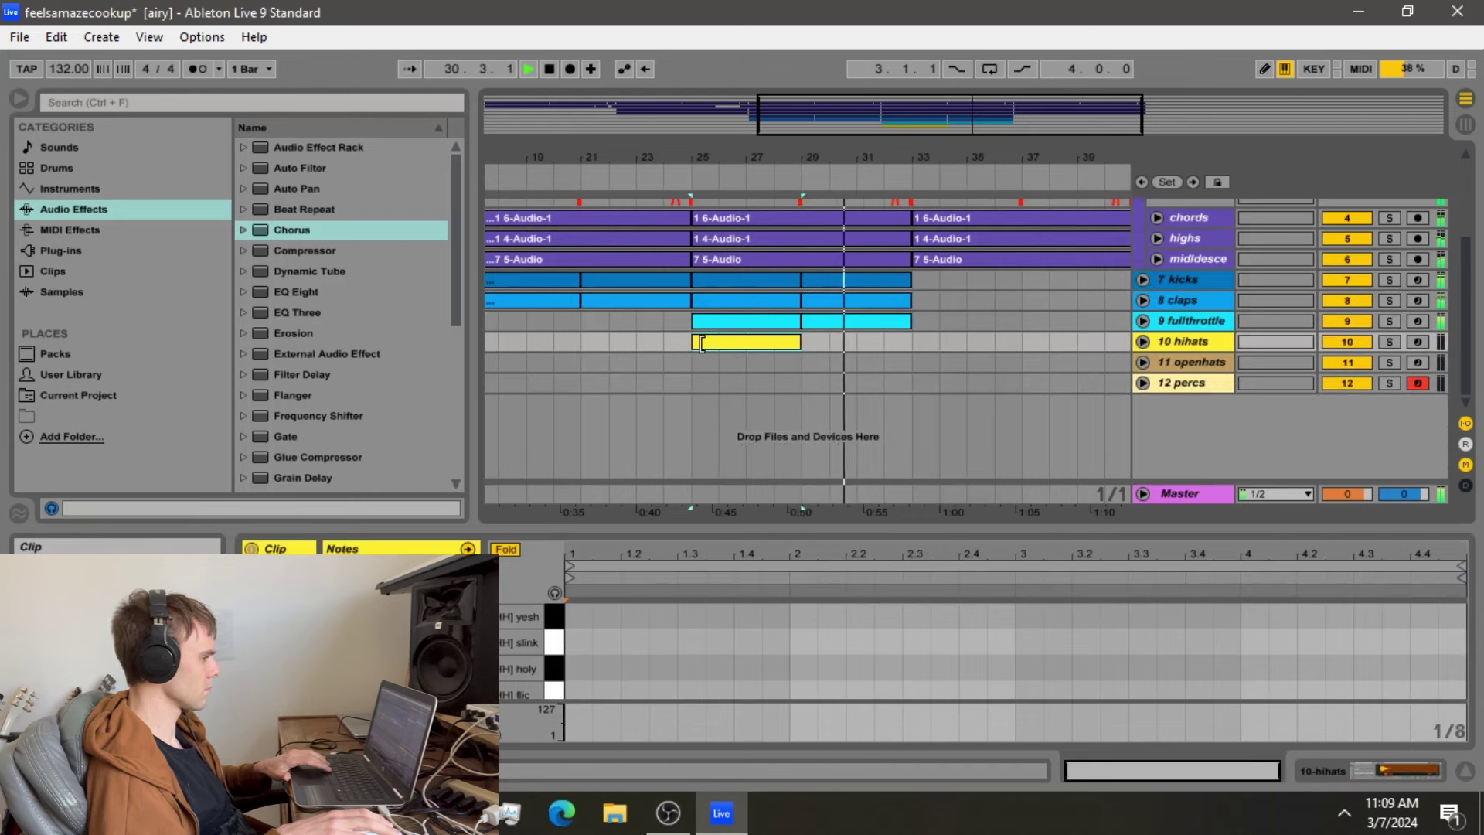
{"action": "left_click", "coordinate": [855, 327]}
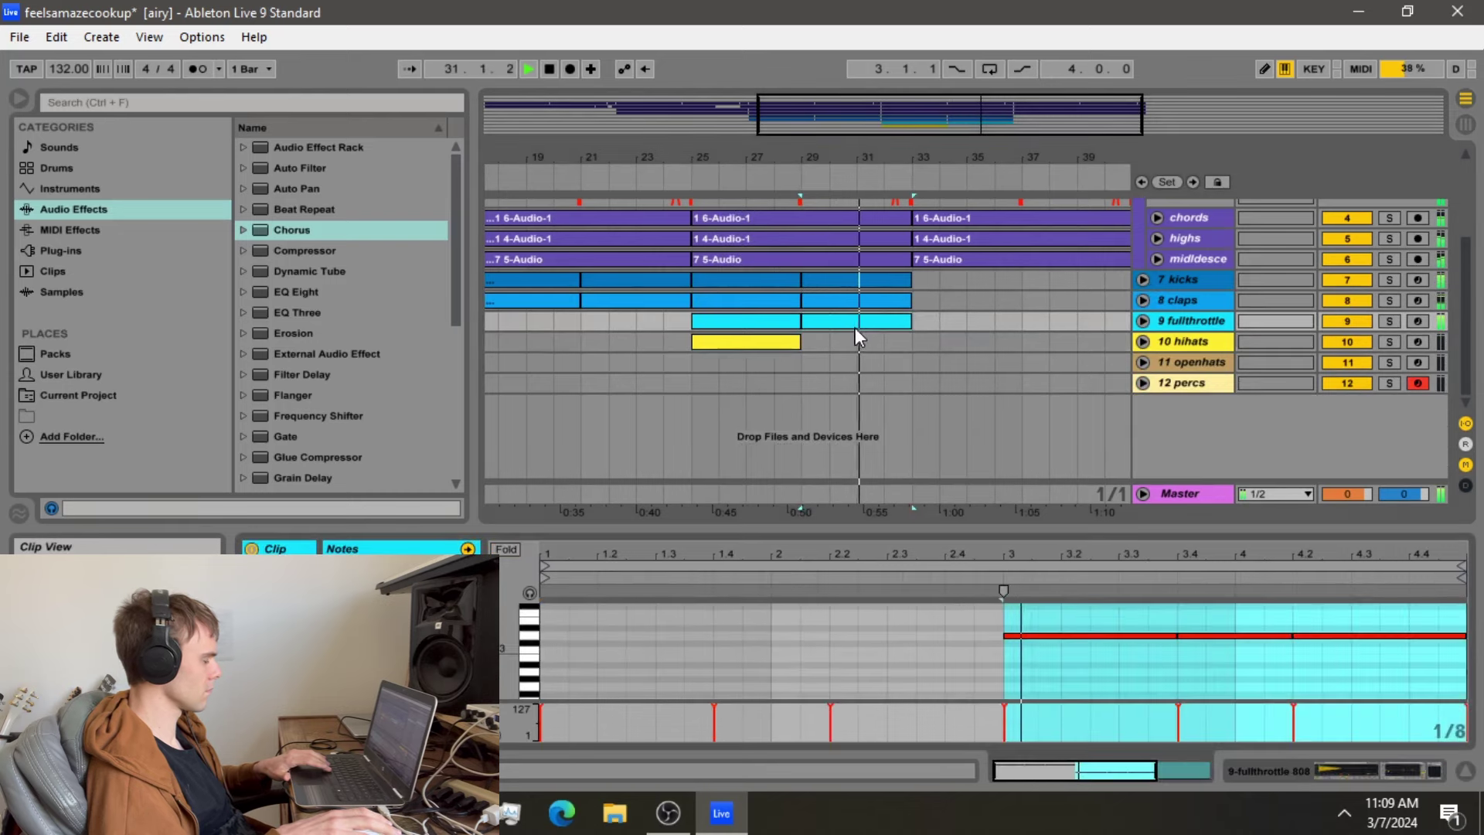
{"action": "left_click", "coordinate": [731, 350]}
Add yesh hi-hat notes at 1, 1.3, 2.2 and 3 of the hihats clip while playing the section
{"action": "double_click", "coordinate": [581, 616]}
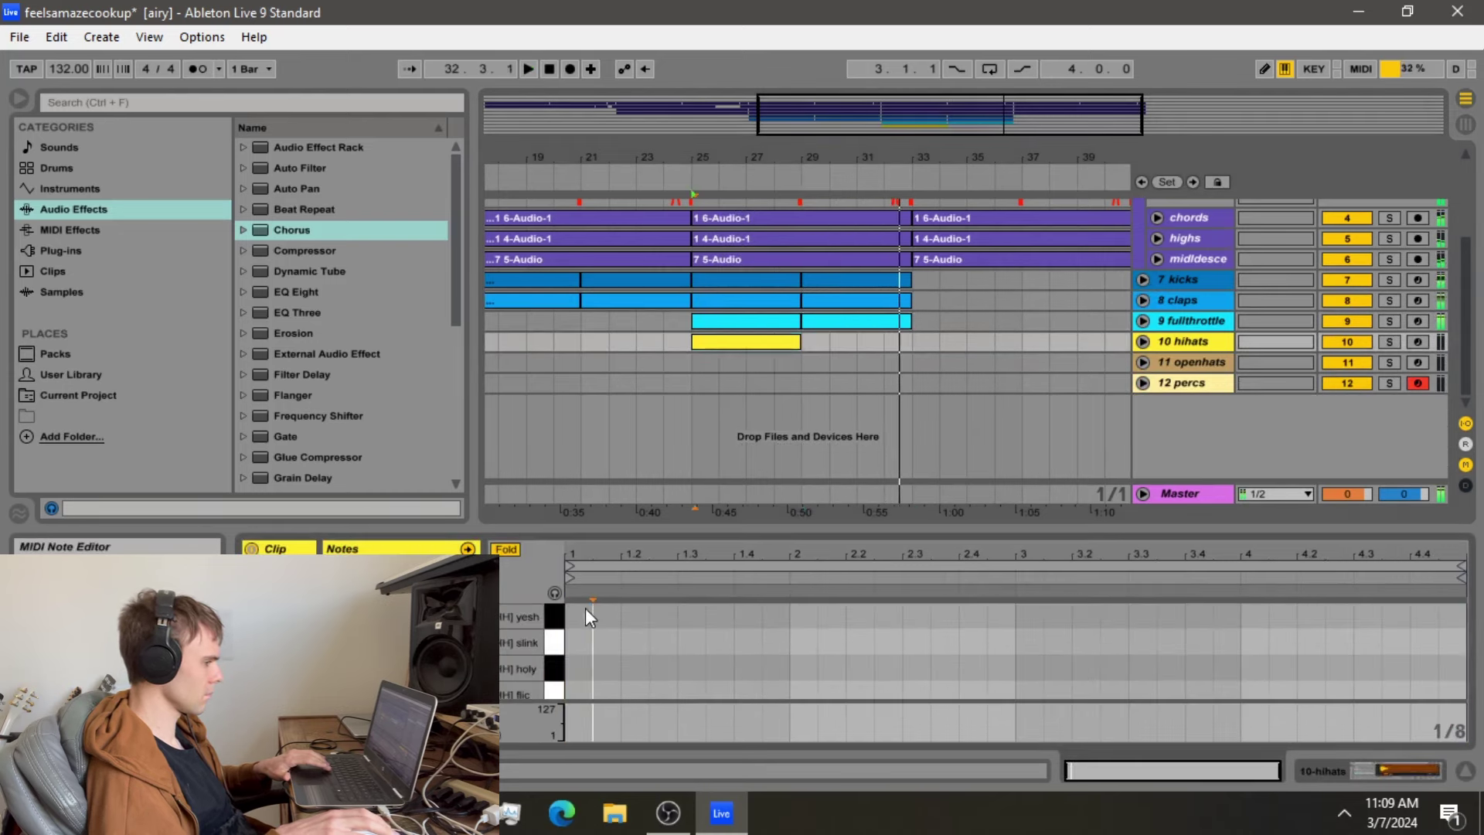
{"action": "key", "text": "space"}
{"action": "key", "text": "space"}
{"action": "double_click", "coordinate": [684, 616]}
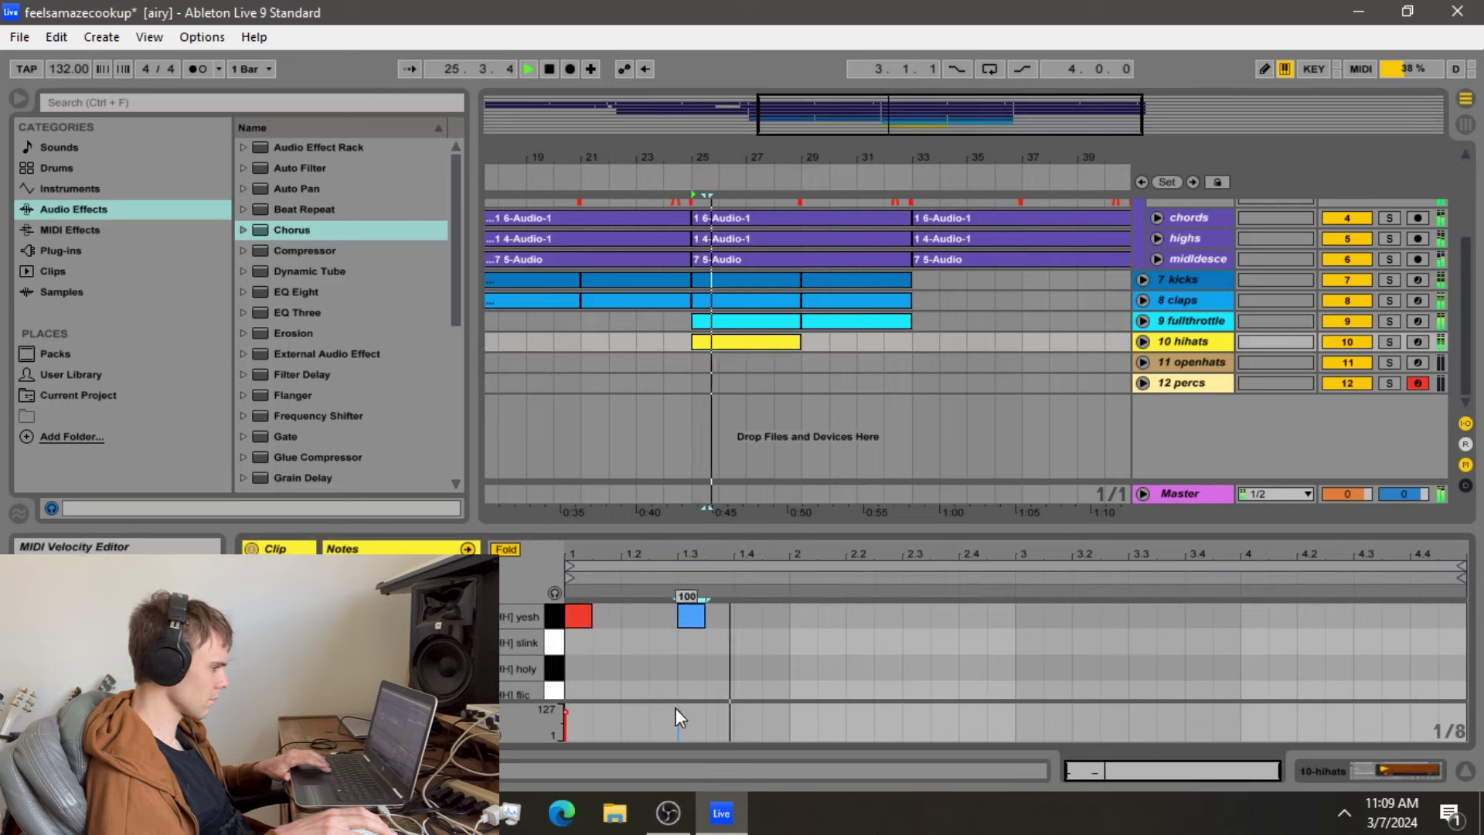
{"action": "left_click", "coordinate": [870, 614]}
{"action": "double_click", "coordinate": [869, 614]}
{"action": "left_click", "coordinate": [1005, 614]}
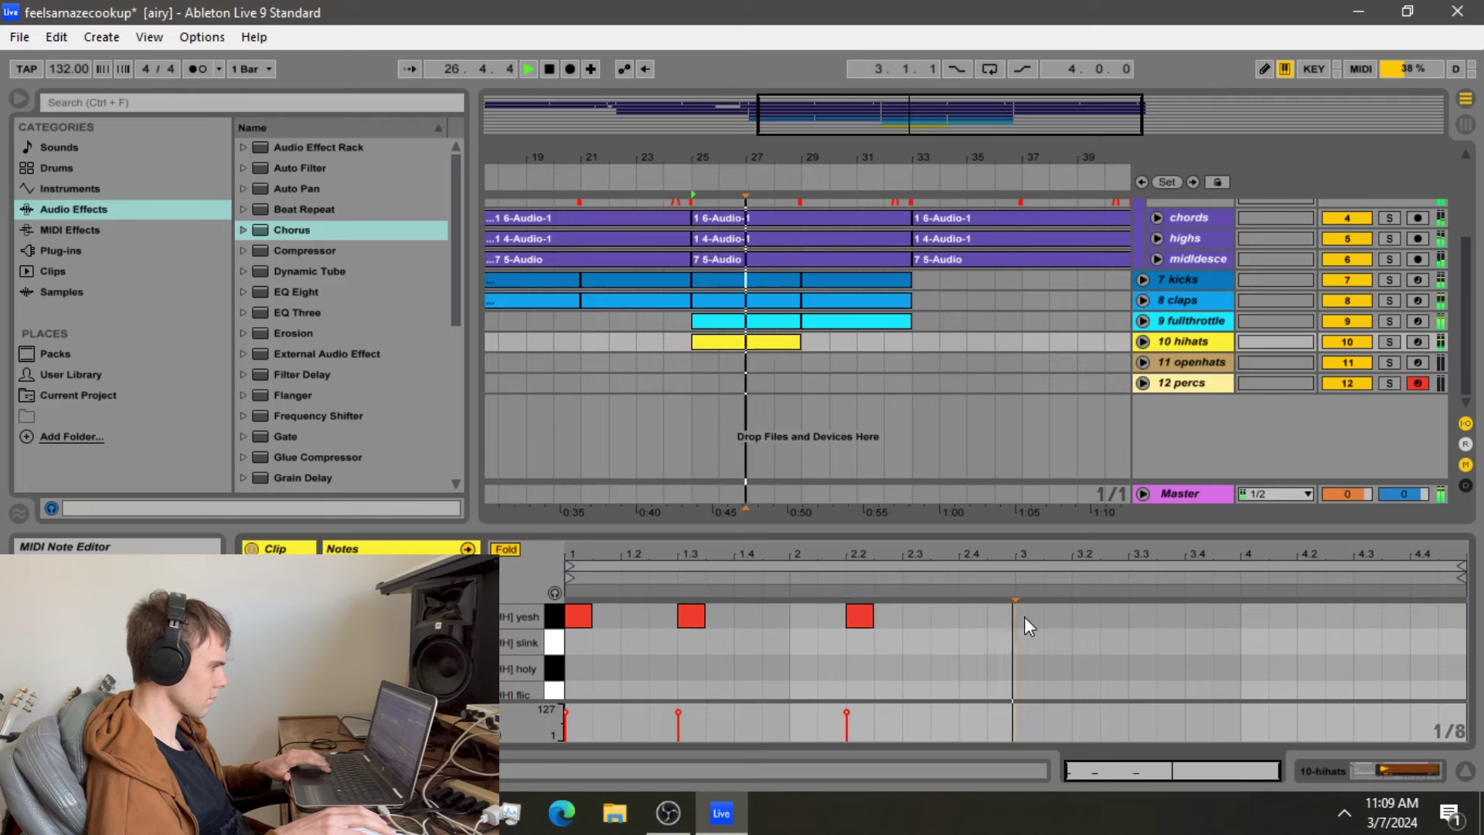
{"action": "double_click", "coordinate": [1023, 615]}
Replace the yesh note at 2.2 with holy notes at 1.4.3 and 2.1.3, and place yesh notes at 2.4 and 3
{"action": "left_click_drag", "start_coordinate": [860, 619], "coordinate": [773, 667]}
{"action": "key", "text": "space"}
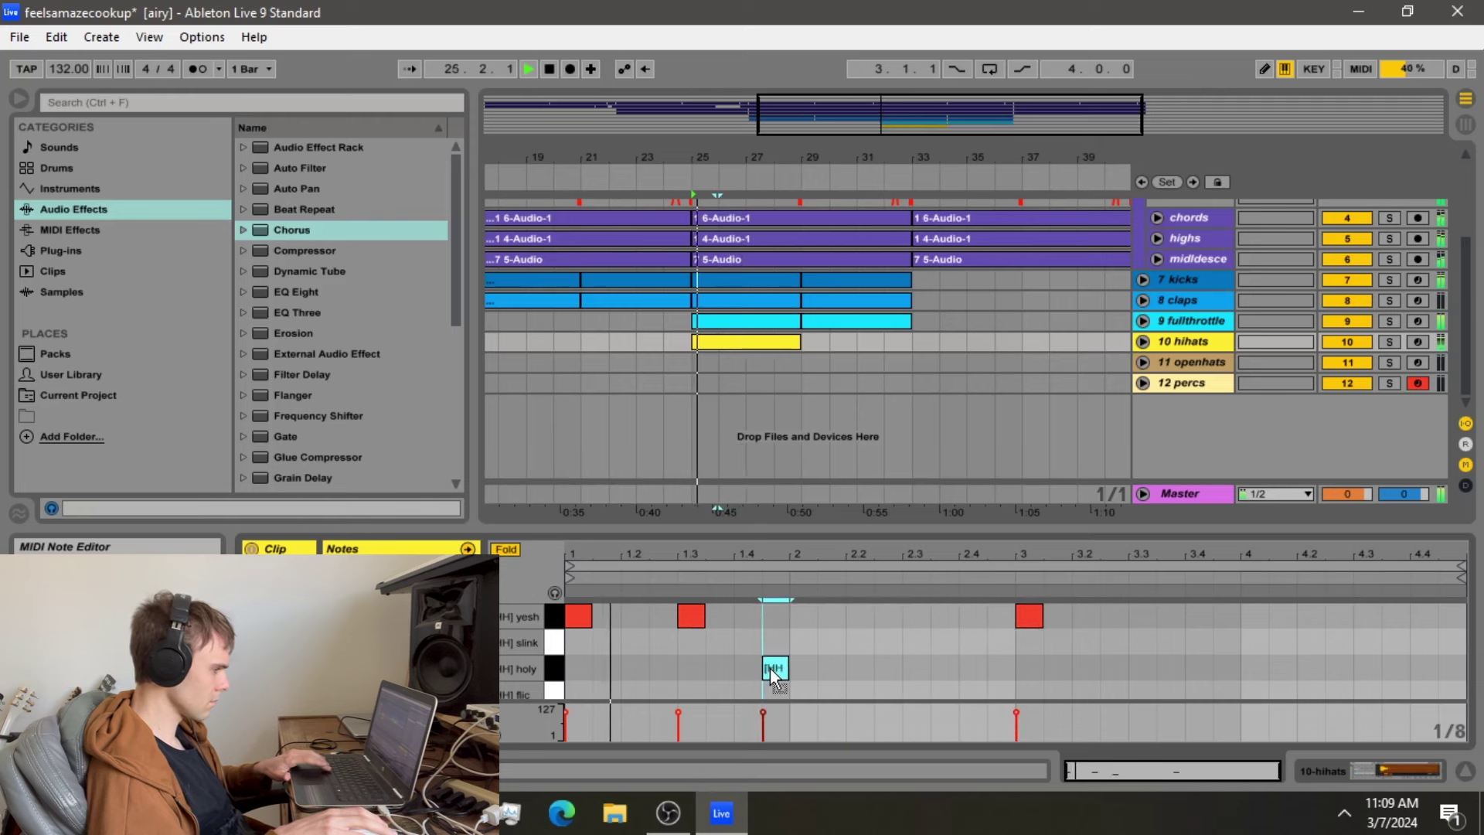
{"action": "left_click", "coordinate": [836, 666]}
{"action": "double_click", "coordinate": [838, 666]}
{"action": "left_click_drag", "start_coordinate": [1028, 616], "coordinate": [998, 630]}
{"action": "double_click", "coordinate": [1027, 619]}
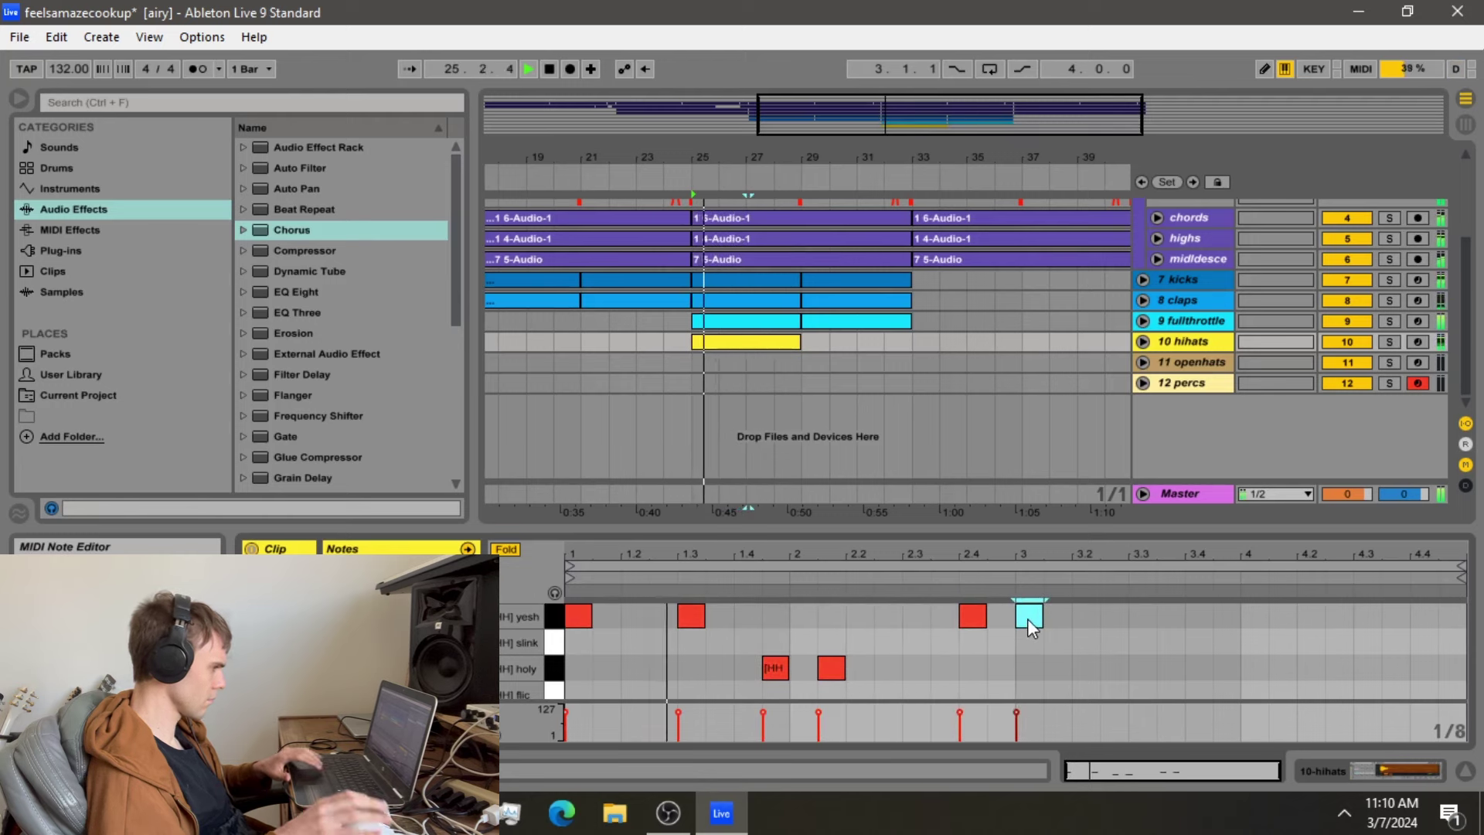
Repeat the two-bar hi-hat pattern across bars 3 and 4, and move the yesh note at 2.4 to 2.3
{"action": "key", "text": "ctrl+a"}
{"action": "key", "text": "ctrl+d"}
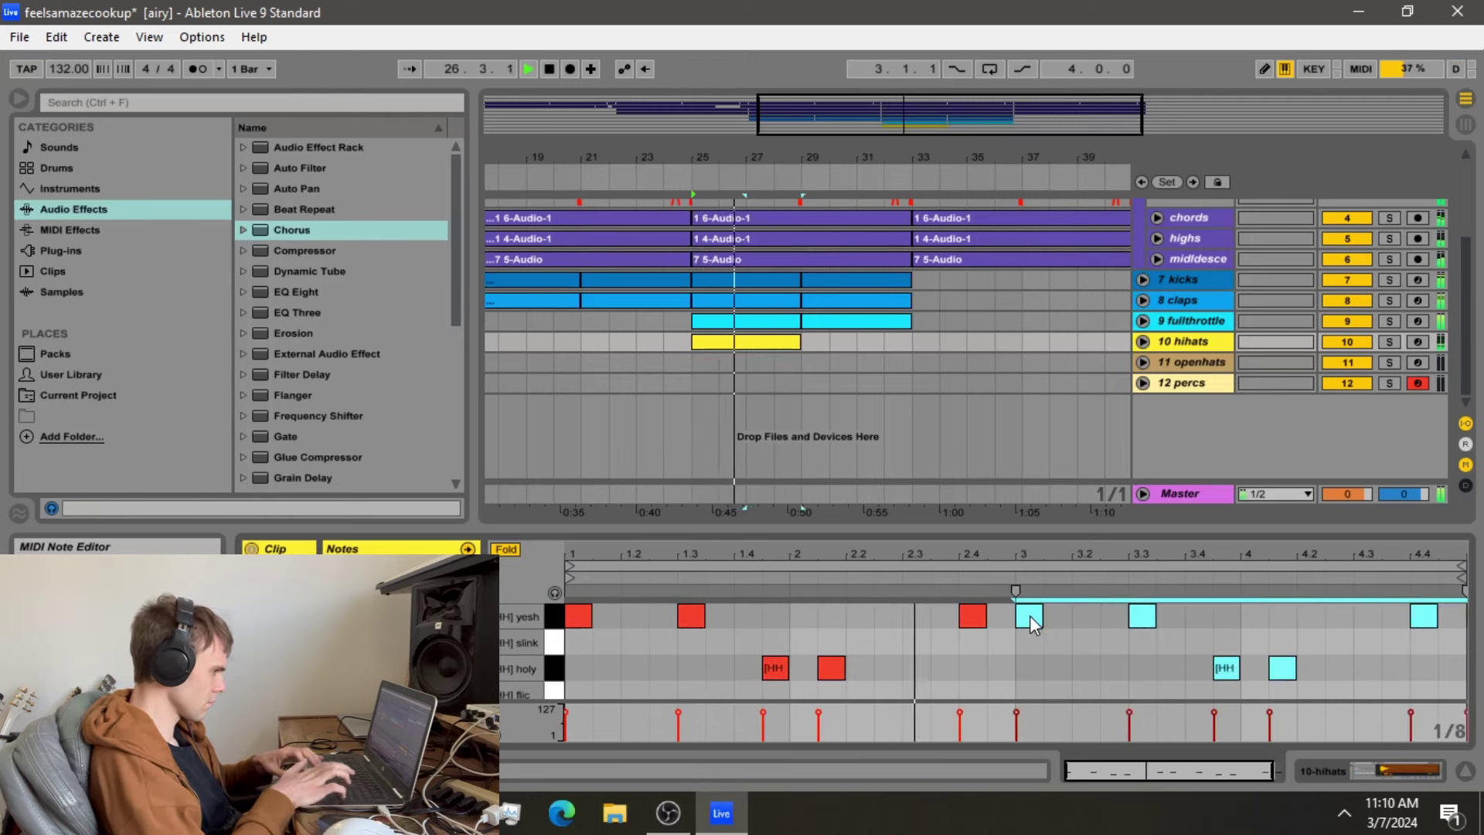
{"action": "left_click", "coordinate": [958, 615]}
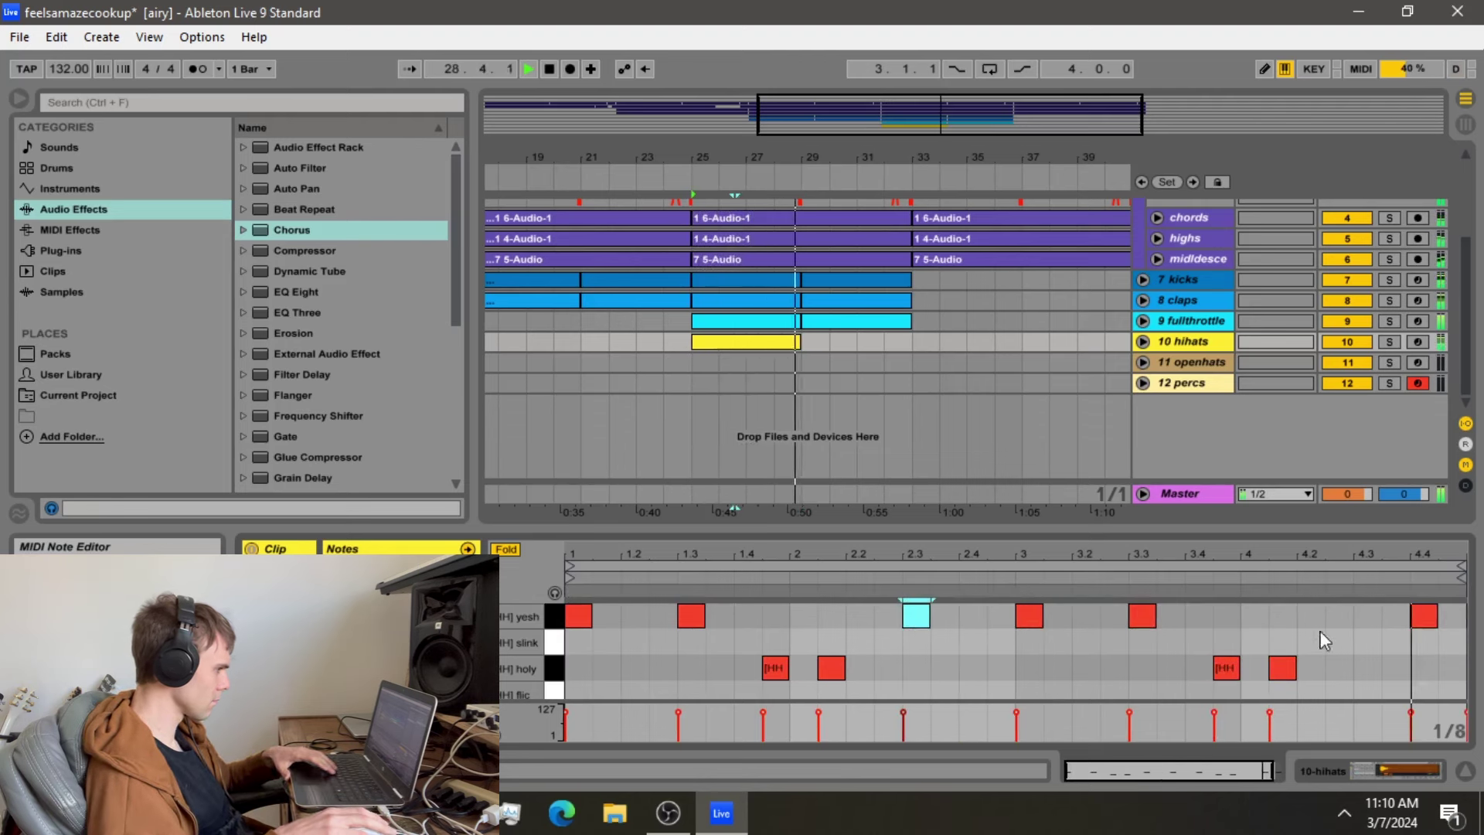
Lower the velocities of both holy notes in the first two bars to about 56, the yesh note at 1.3 to about 81 and at 2.3 to 85
{"action": "left_click", "coordinate": [736, 637]}
{"action": "left_click_drag", "start_coordinate": [763, 712], "coordinate": [810, 728]}
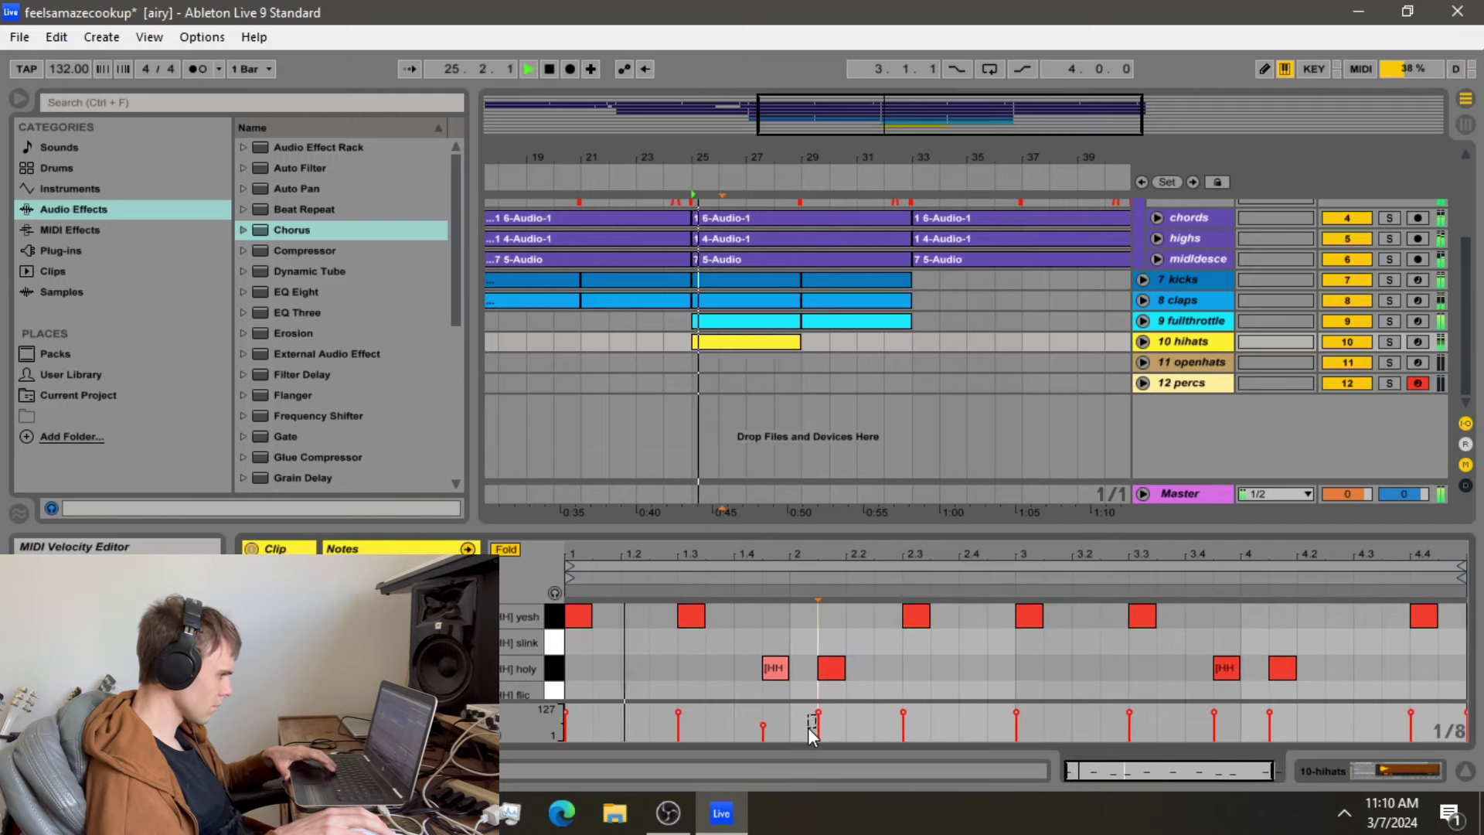
{"action": "left_click", "coordinate": [775, 667]}
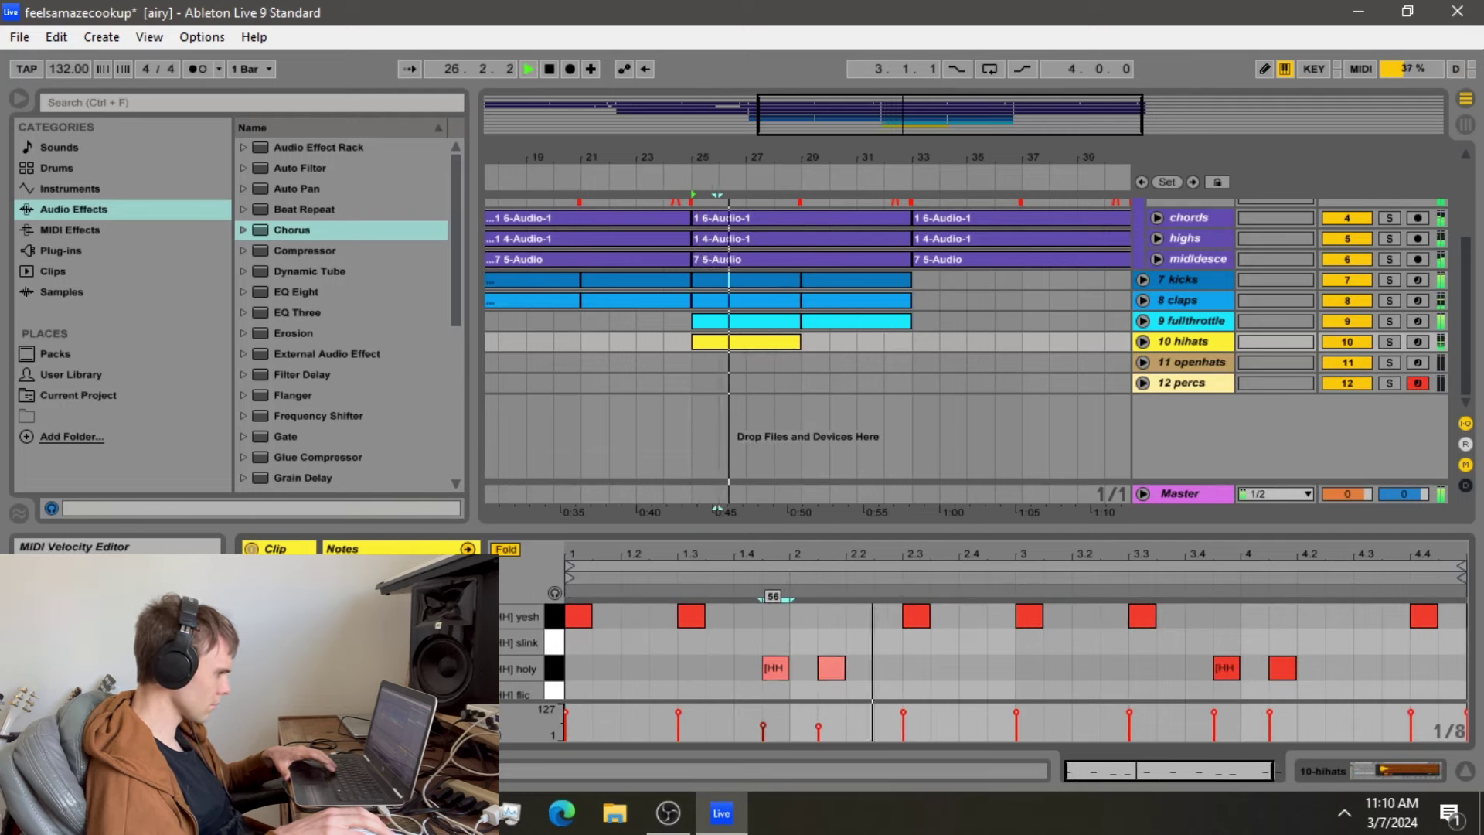
{"action": "left_click", "coordinate": [677, 713]}
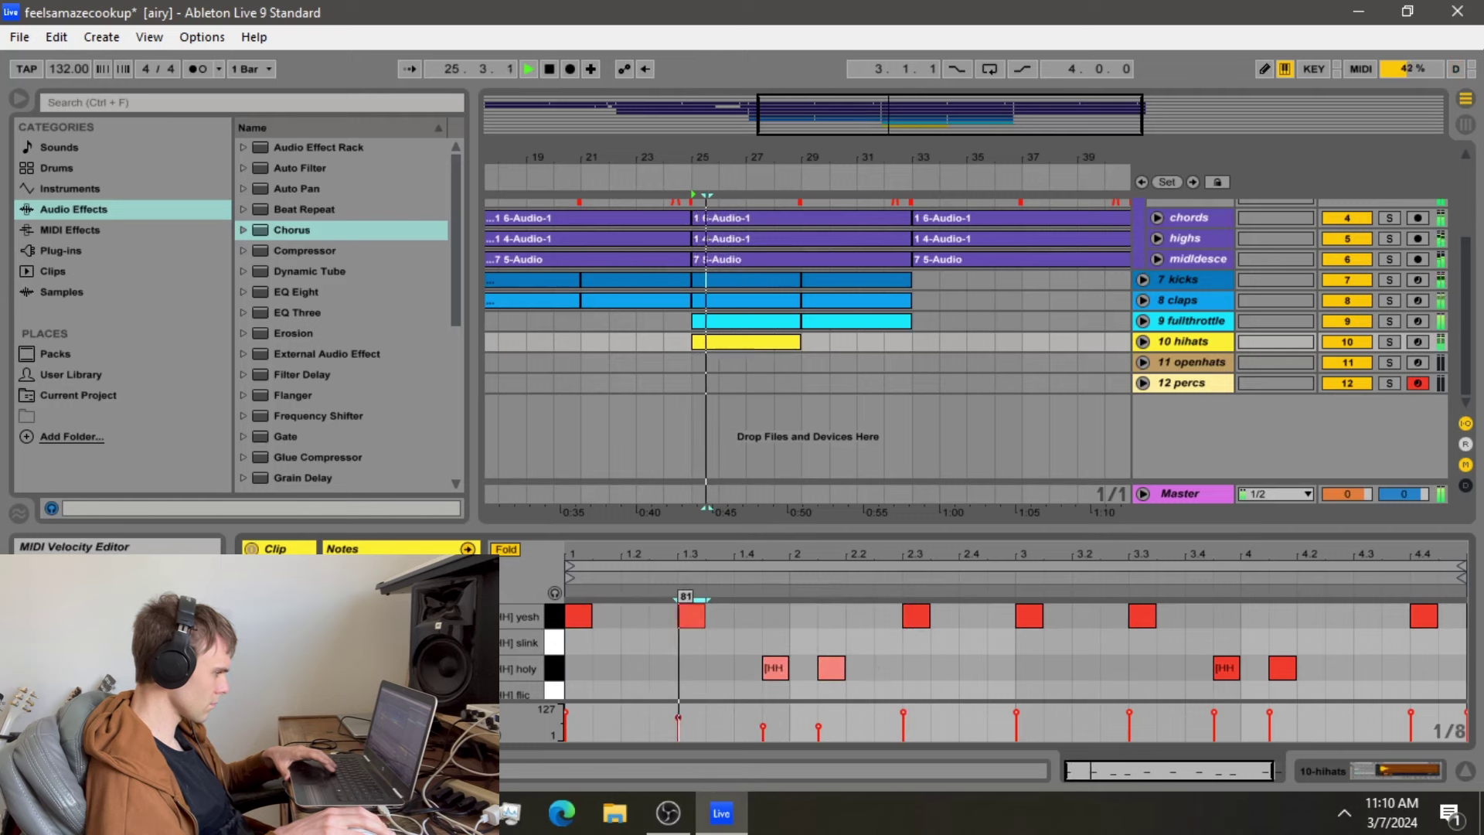
{"action": "left_click_drag", "start_coordinate": [677, 712], "coordinate": [677, 718]}
{"action": "left_click_drag", "start_coordinate": [901, 718], "coordinate": [901, 721]}
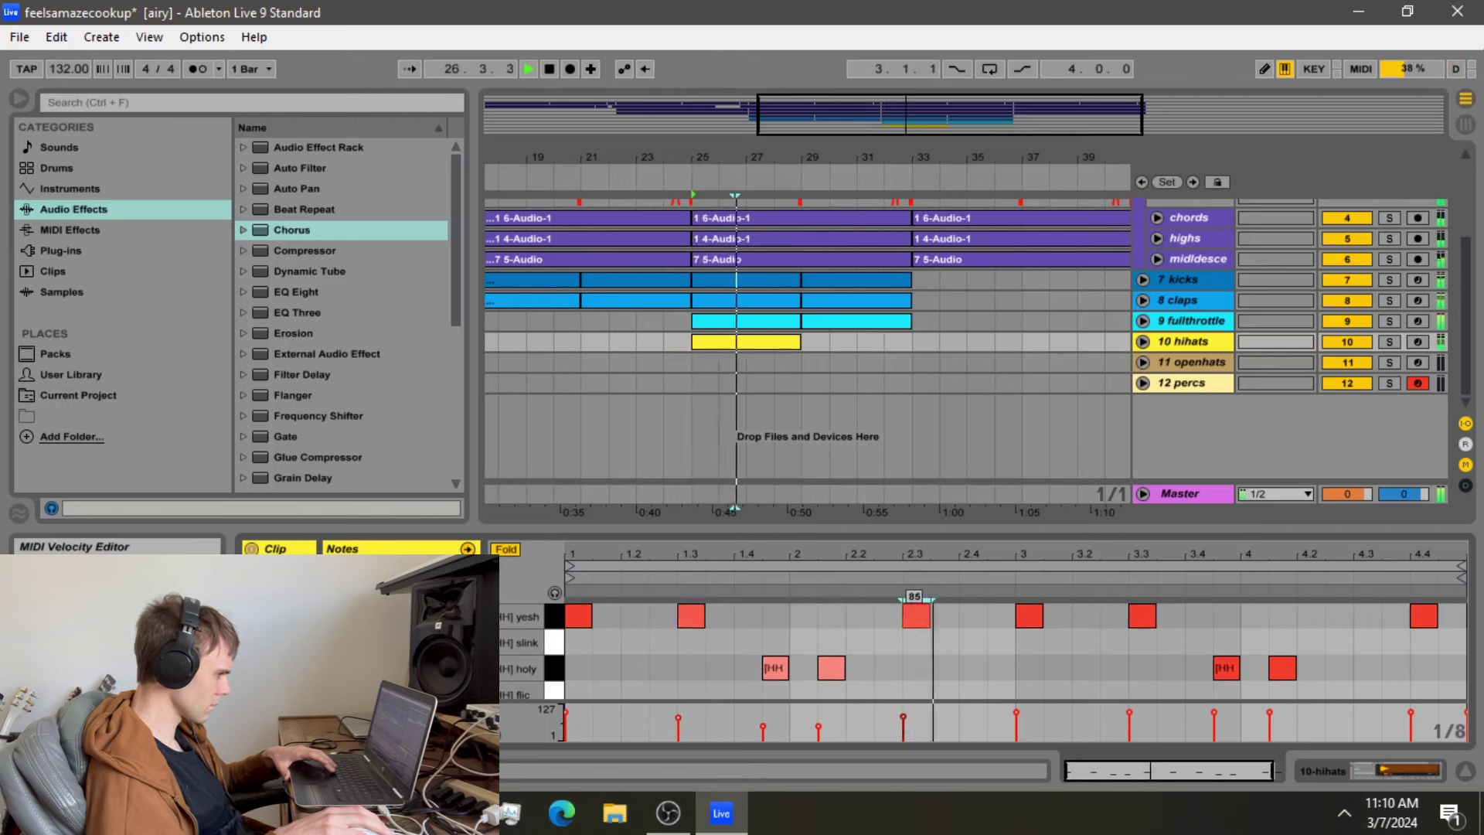
Replace the hi-hat notes in bars 3 and 4 with a copy of the softened pattern from the first two bars
{"action": "left_click", "coordinate": [1023, 623]}
{"action": "key", "text": "Delete"}
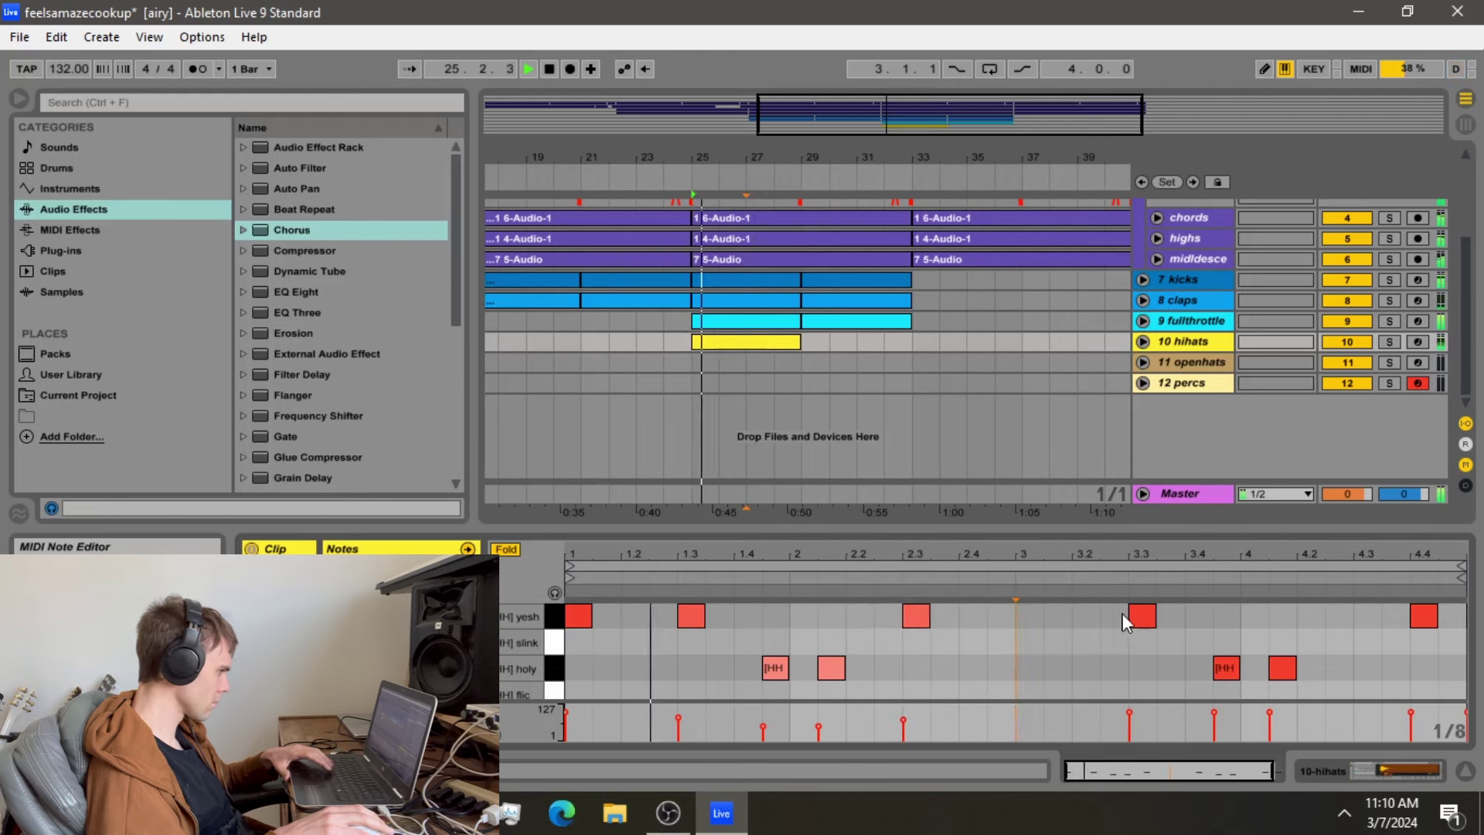
{"action": "left_click_drag", "start_coordinate": [1122, 613], "coordinate": [1032, 613]}
{"action": "key", "text": "Delete"}
{"action": "key", "text": "ctrl+a"}
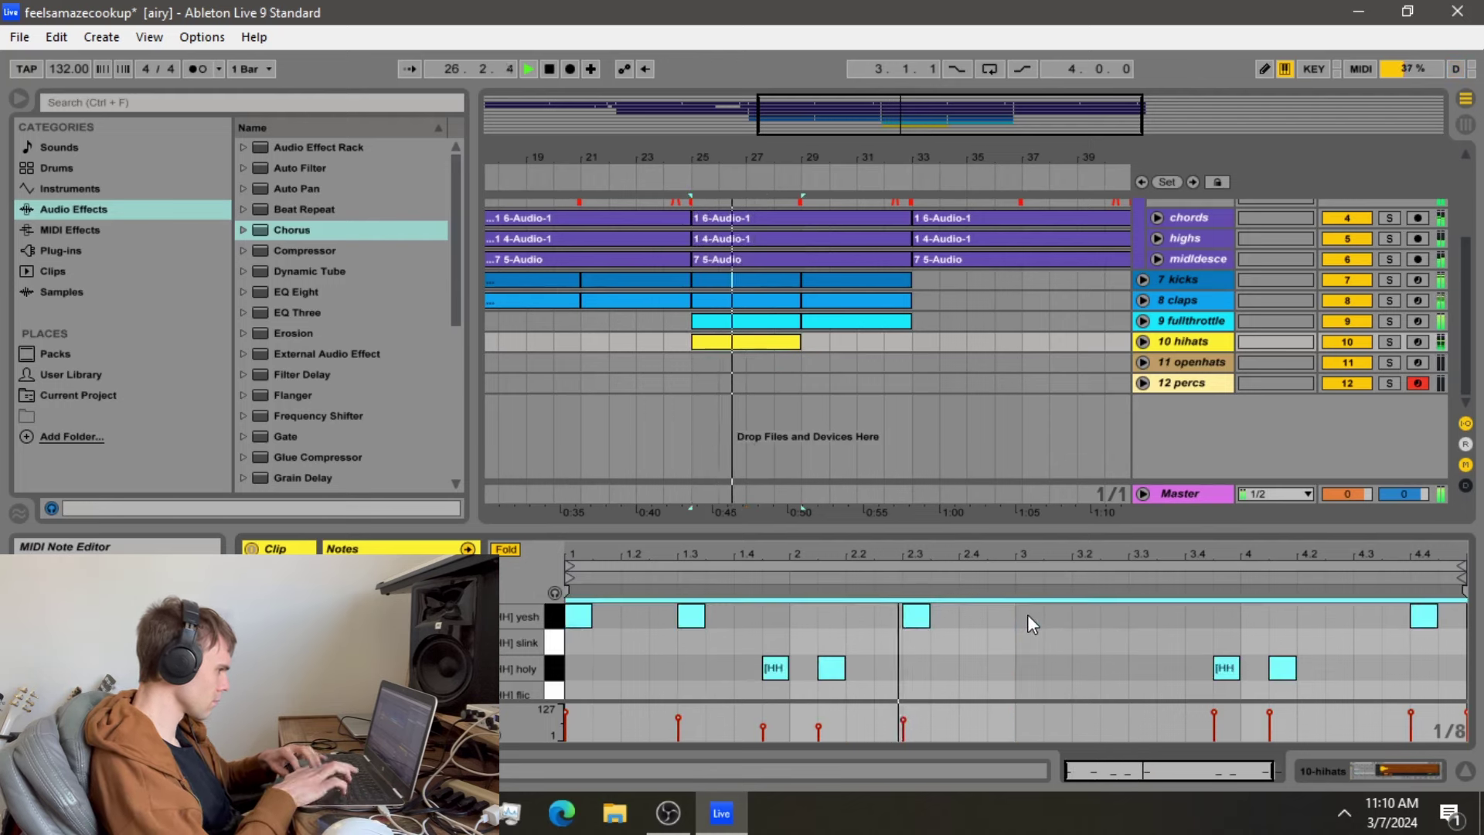
{"action": "key", "text": "ctrl+z"}
{"action": "key", "text": "ctrl+z"}
{"action": "key", "text": "ctrl+z"}
Duplicate the two holy notes at 3.4.3 and 4.1.3 and move the copies to 3.1.3 and 3.2.3
{"action": "left_click_drag", "start_coordinate": [1130, 682], "coordinate": [1441, 665]}
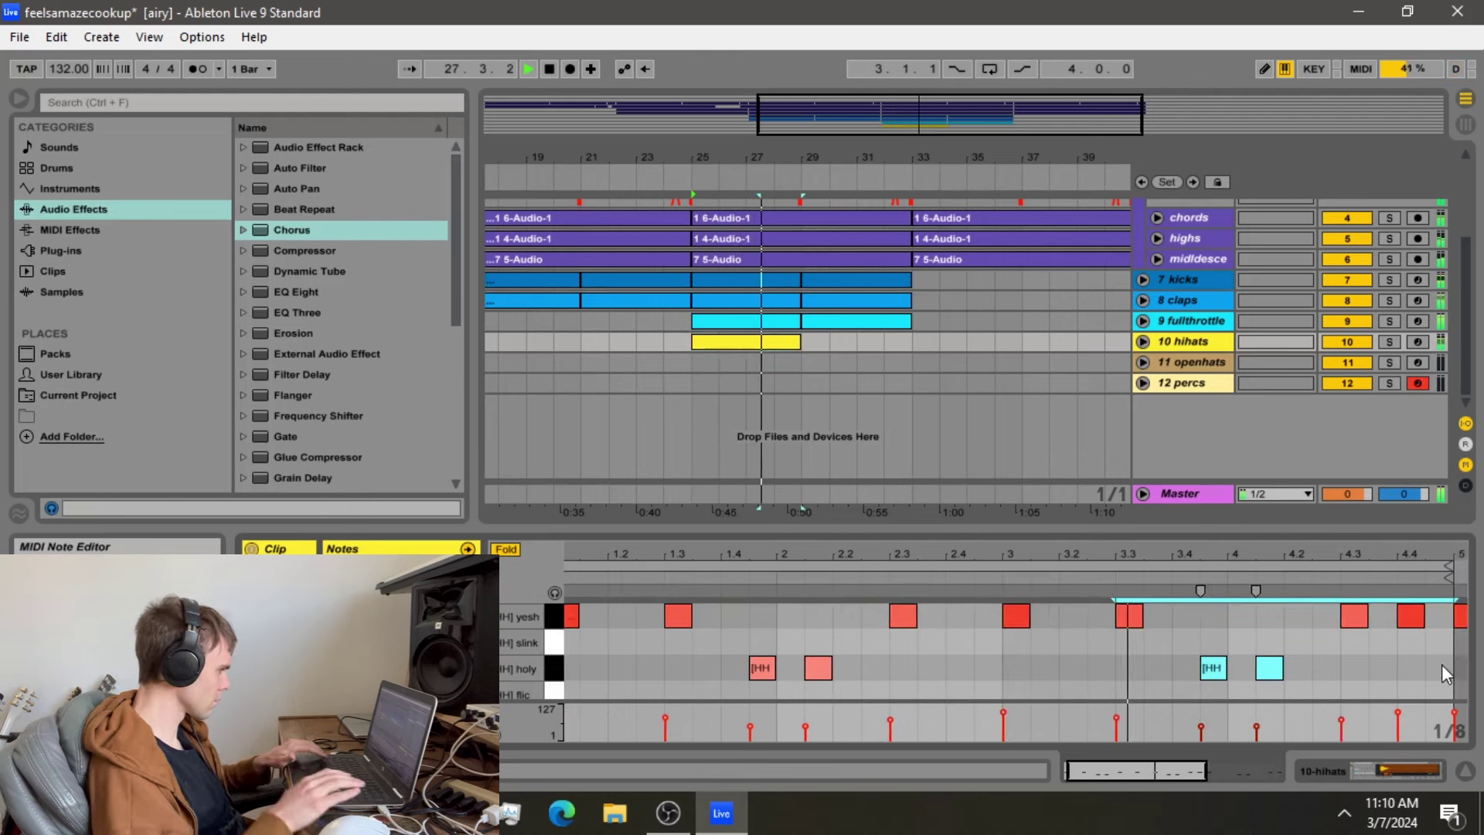
{"action": "key", "text": "ctrl+d"}
{"action": "key", "text": "Left"}
{"action": "key", "text": "Left"}
{"action": "key", "text": "Left"}
{"action": "key", "text": "Left"}
{"action": "key", "text": "Left"}
{"action": "key", "text": "Left"}
{"action": "key", "text": "Left"}
{"action": "key", "text": "Left"}
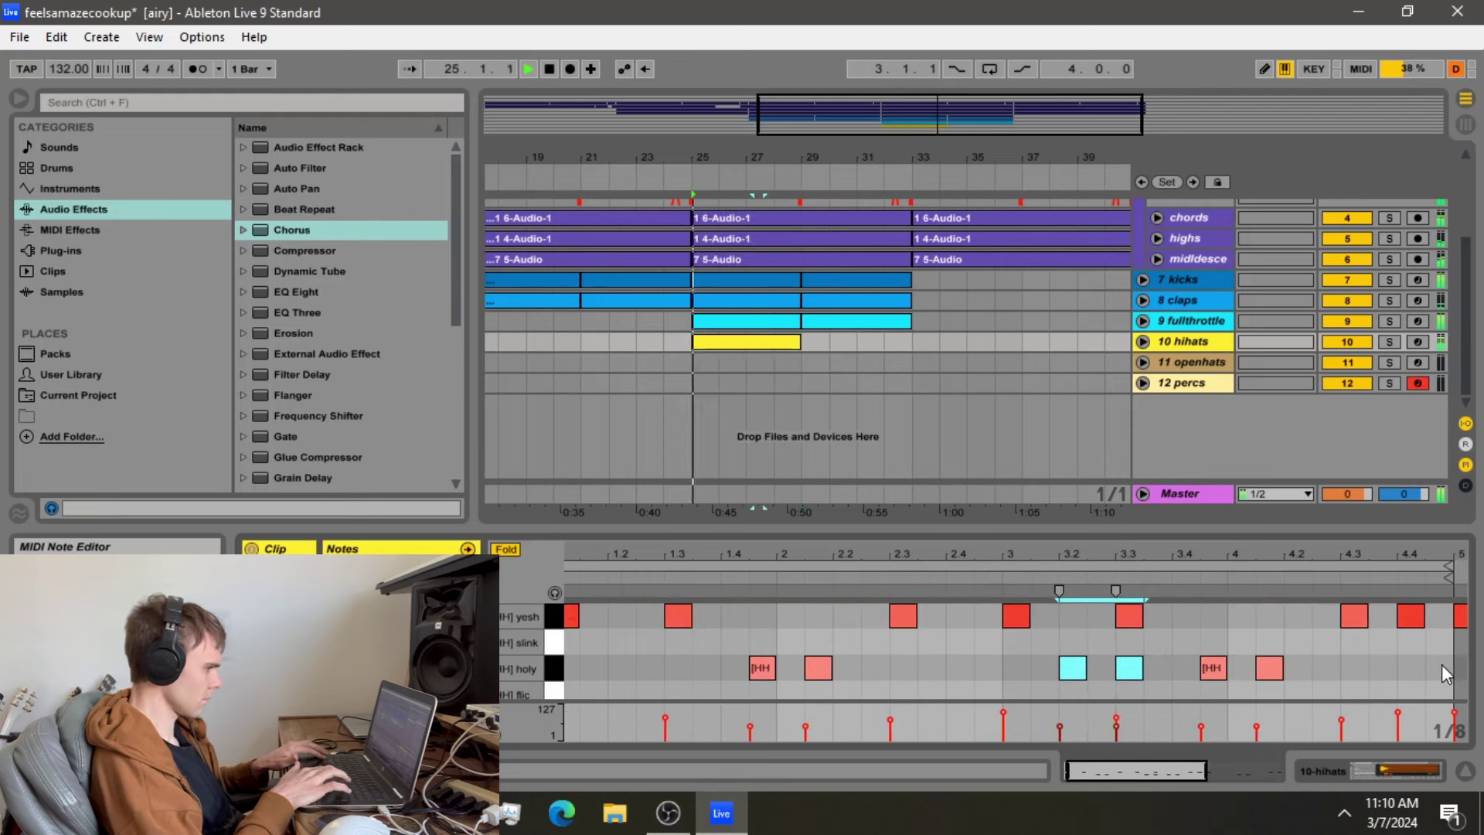
{"action": "key", "text": "Left"}
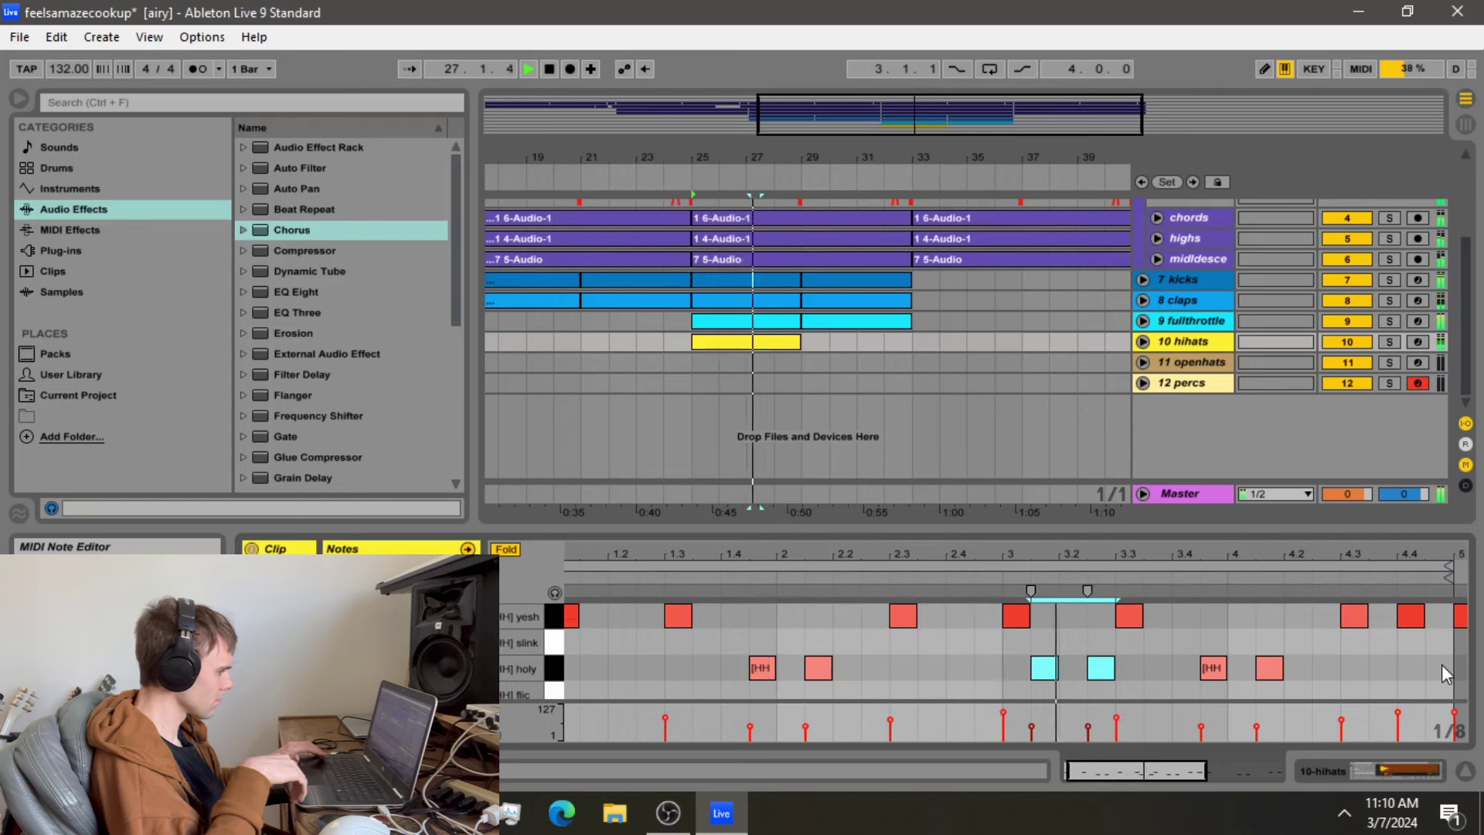
Delete the yesh note at 4.4 and duplicate the hihats clip to bar 29
{"action": "left_click", "coordinate": [1407, 642]}
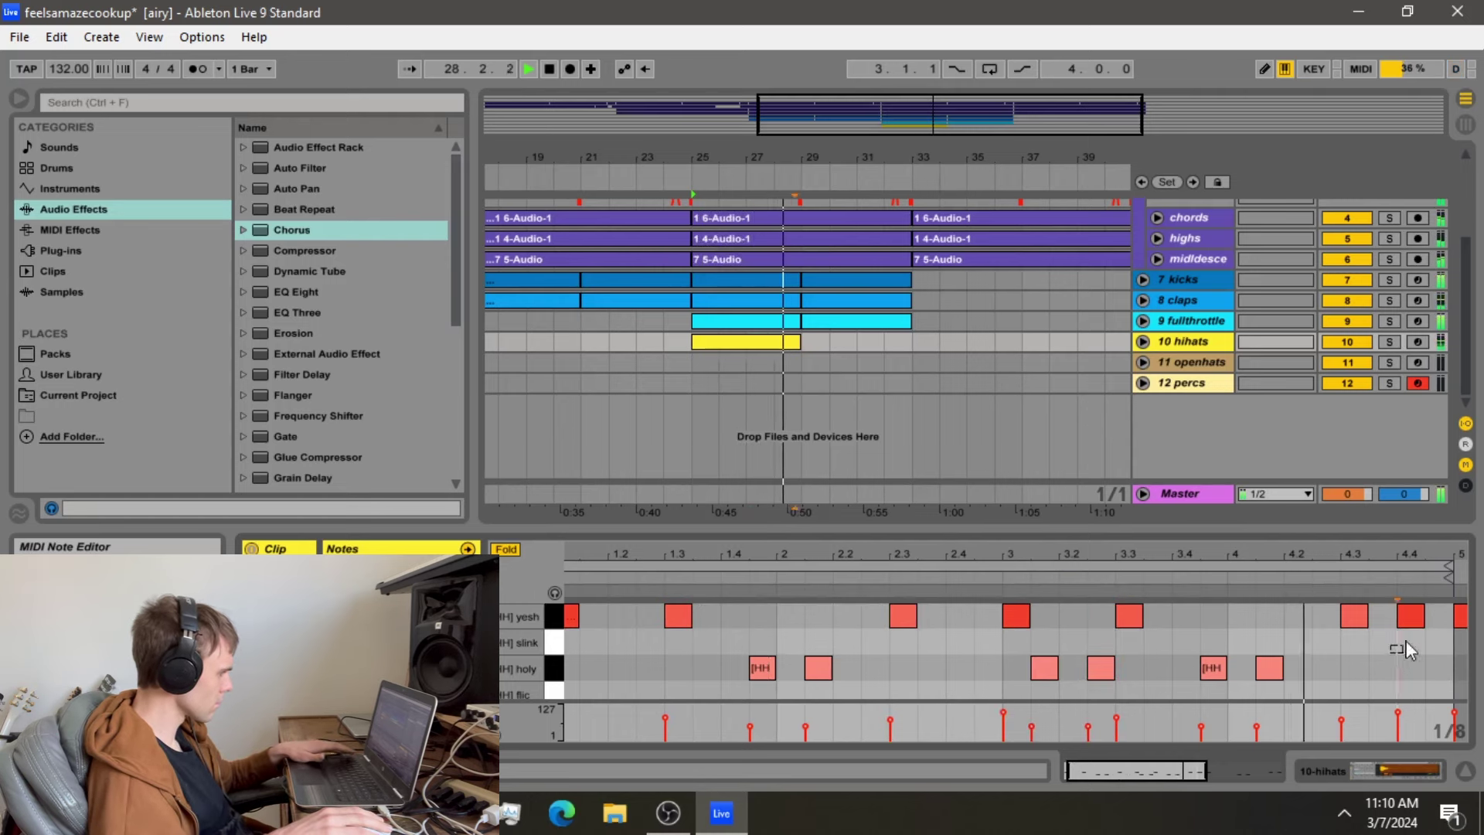
{"action": "left_click", "coordinate": [1356, 621]}
{"action": "double_click", "coordinate": [1404, 623]}
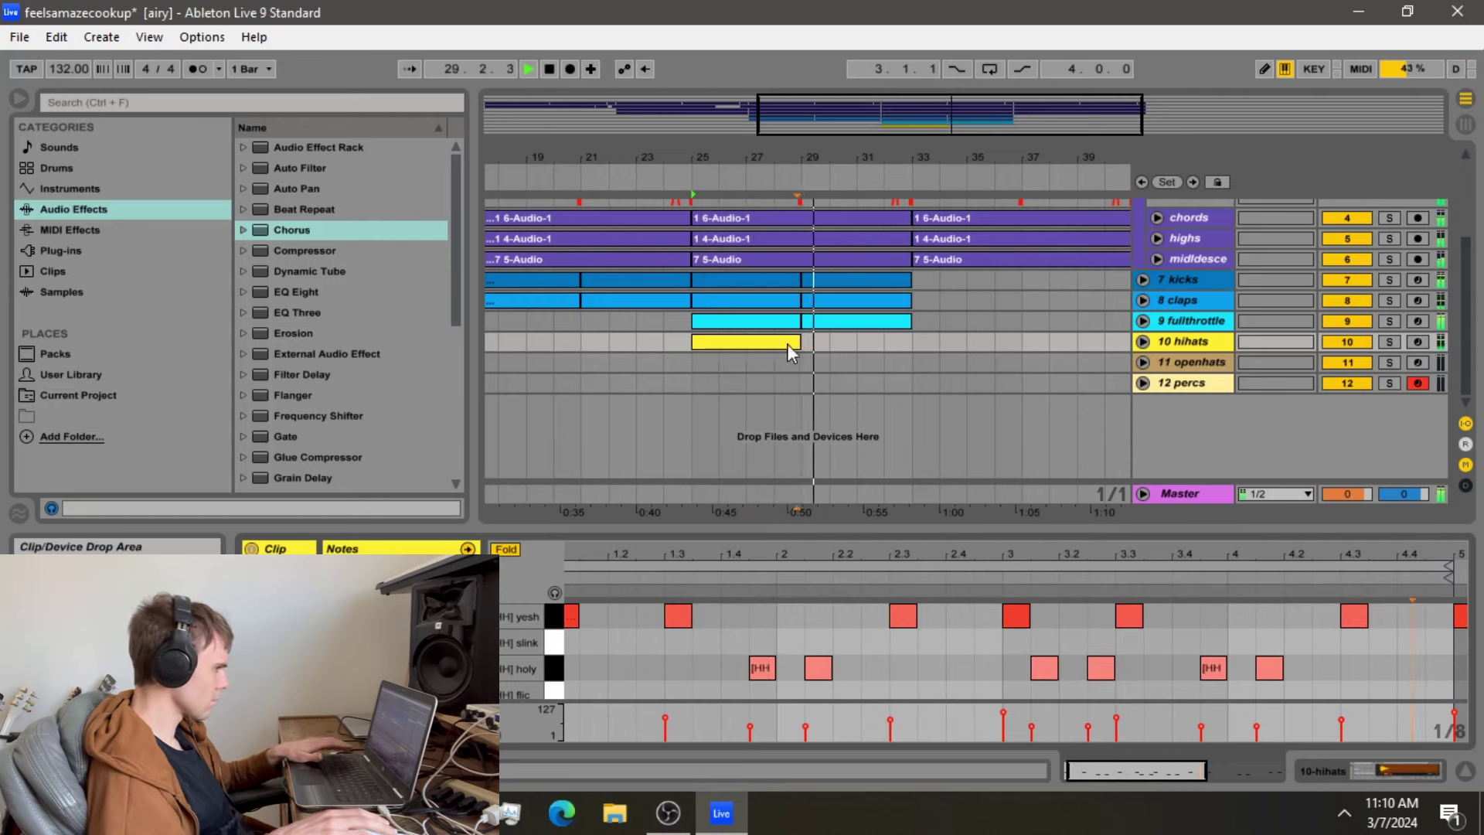
{"action": "key", "text": "ctrl+d"}
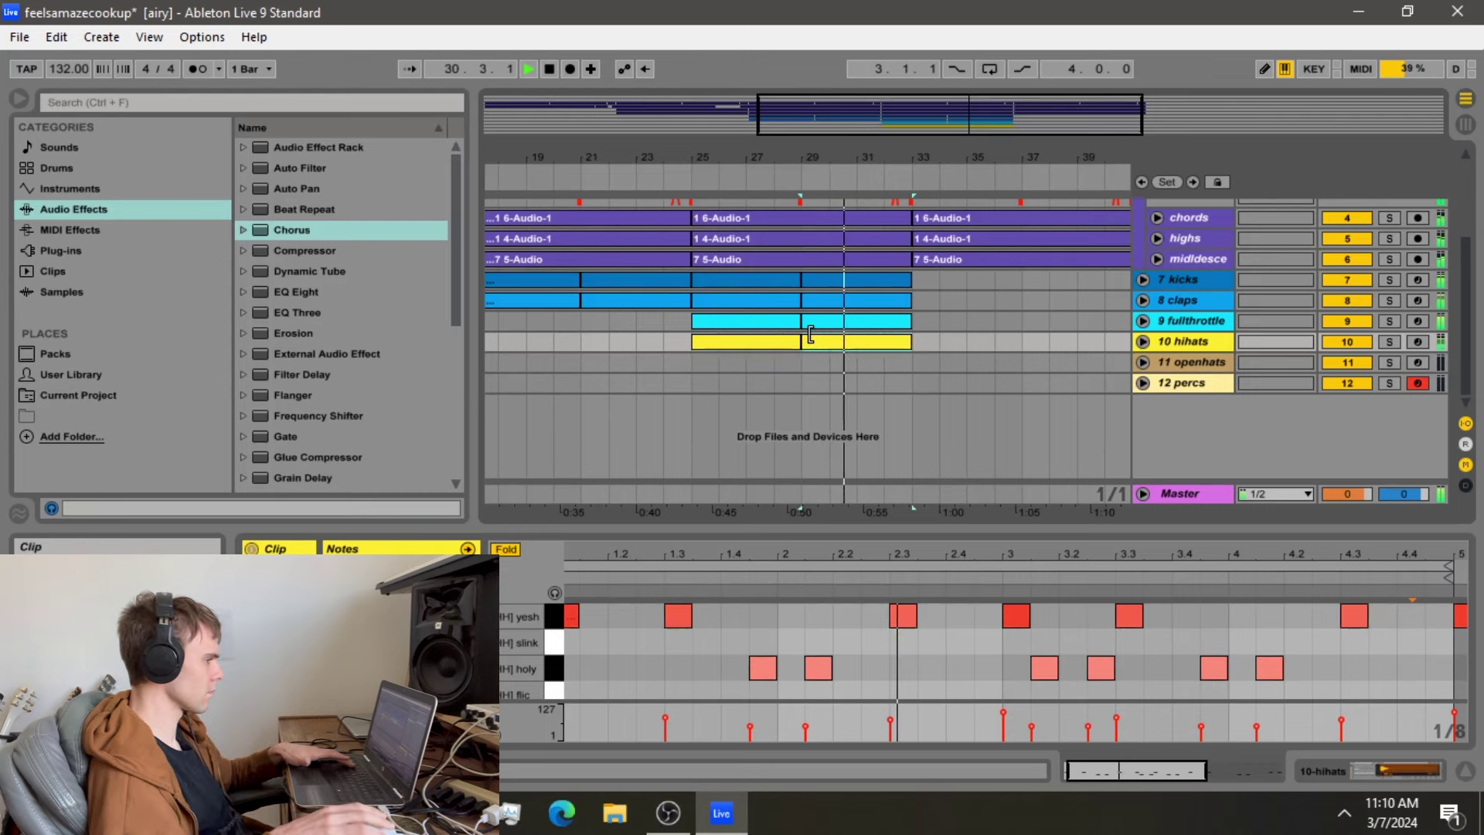
Duplicate the kicks, claps, fullthrottle and hihats clips of bars 25–33 to bar 33
{"action": "scroll", "coordinate": [711, 359], "scroll_direction": "down", "scroll_amount": 5}
{"action": "scroll", "coordinate": [735, 416], "scroll_direction": "up", "scroll_amount": 2}
{"action": "key", "text": "Down"}
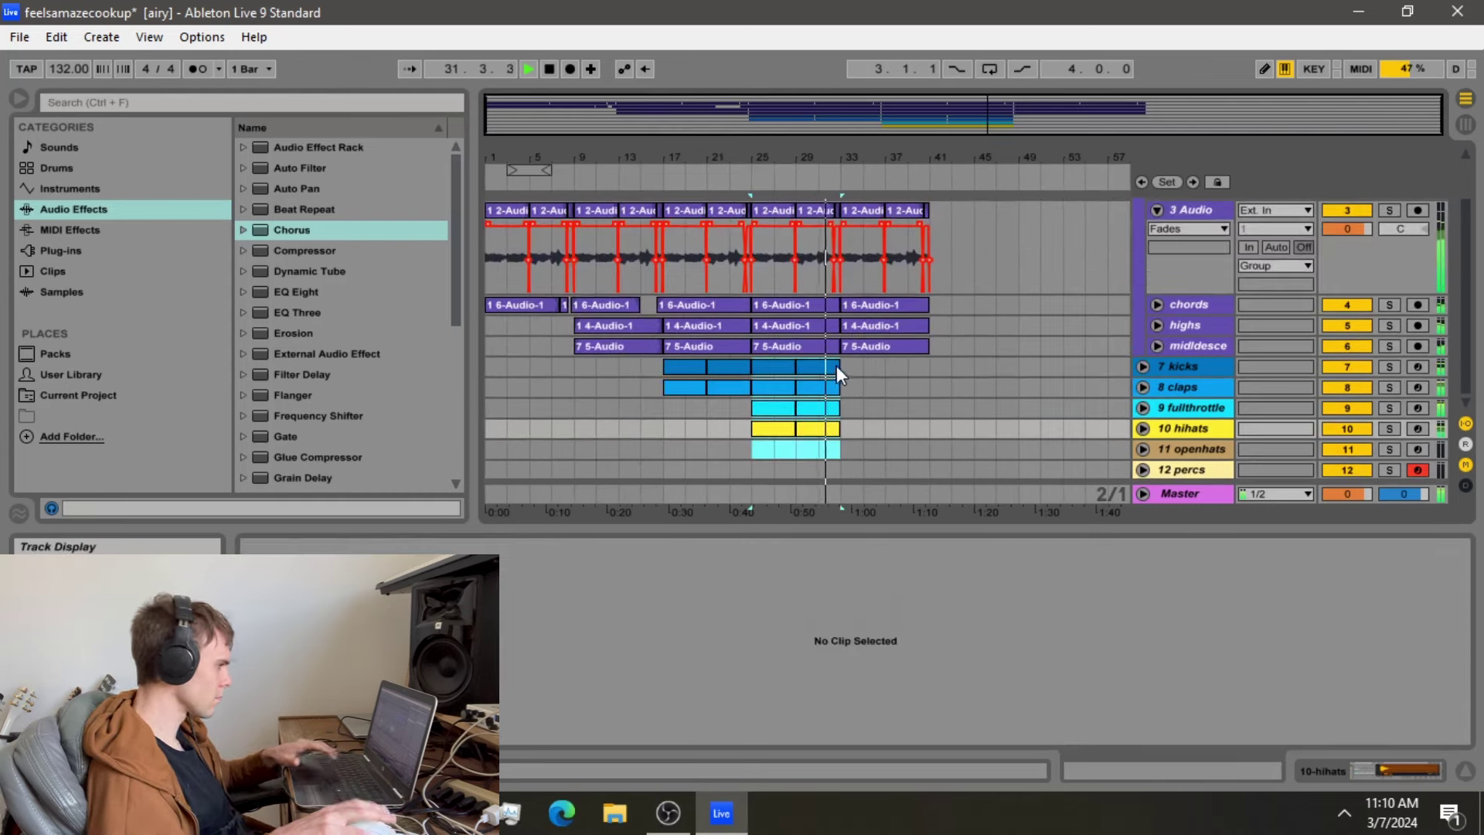
{"action": "left_click", "coordinate": [836, 365], "text": "shift"}
{"action": "key", "text": "ctrl+d"}
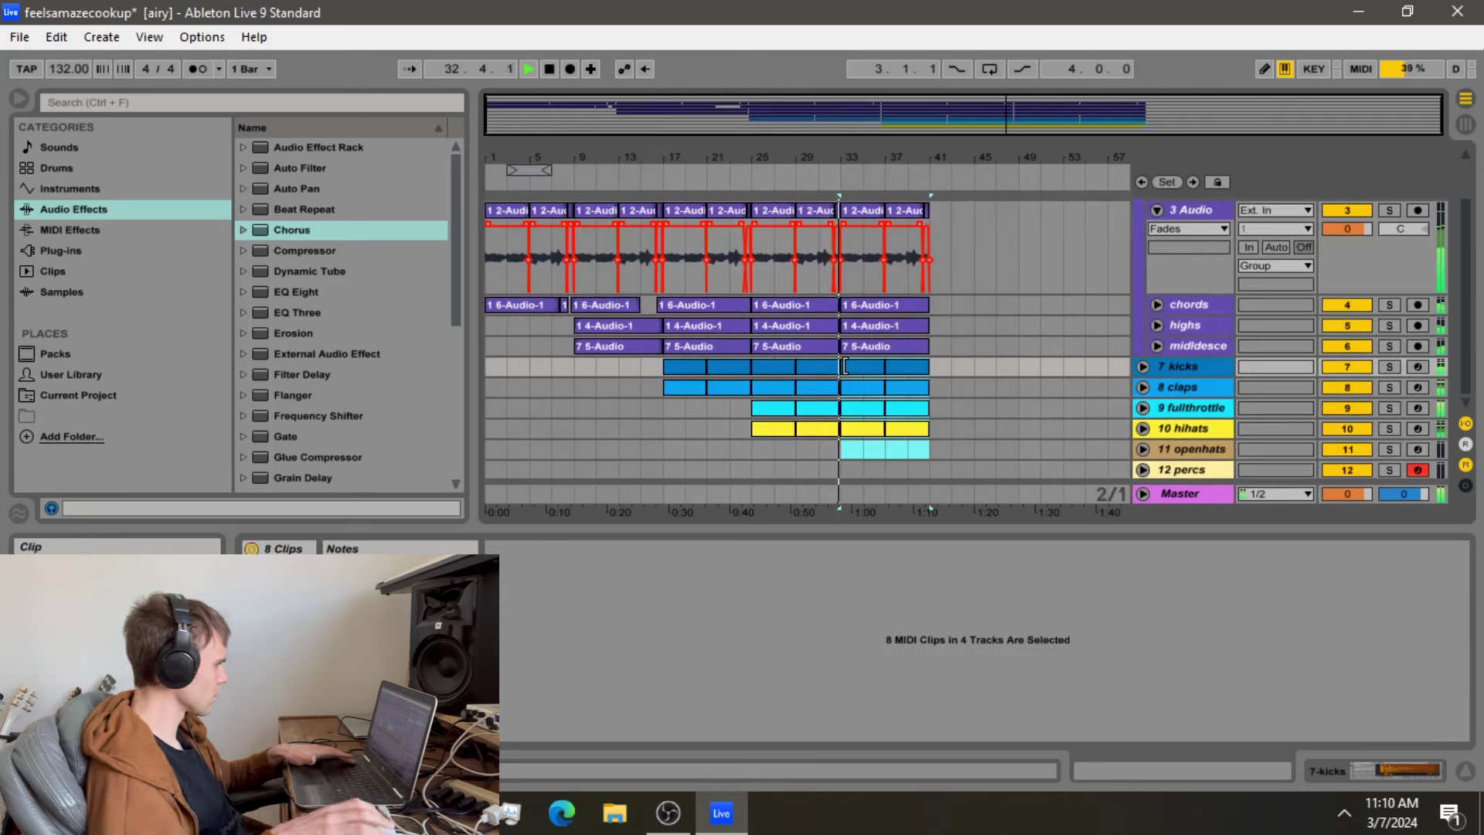
Fold the melodic group and duplicate bars 25–41 of the group and the four drum tracks to bar 41
{"action": "scroll", "coordinate": [844, 364], "scroll_direction": "up", "scroll_amount": 2}
{"action": "left_click", "coordinate": [1143, 229]}
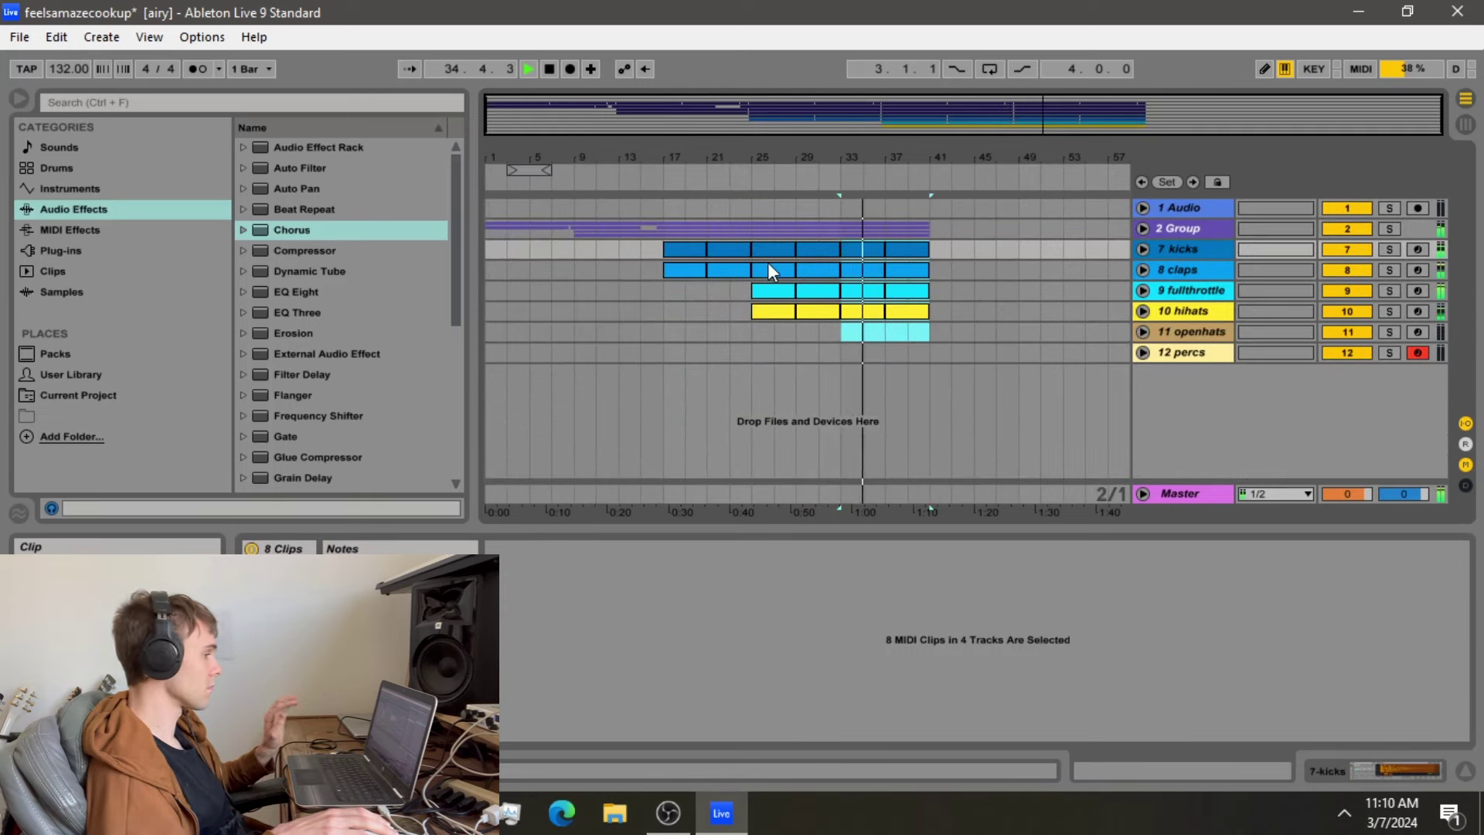
{"action": "left_click_drag", "start_coordinate": [751, 230], "coordinate": [925, 307]}
{"action": "key", "text": "ctrl+d"}
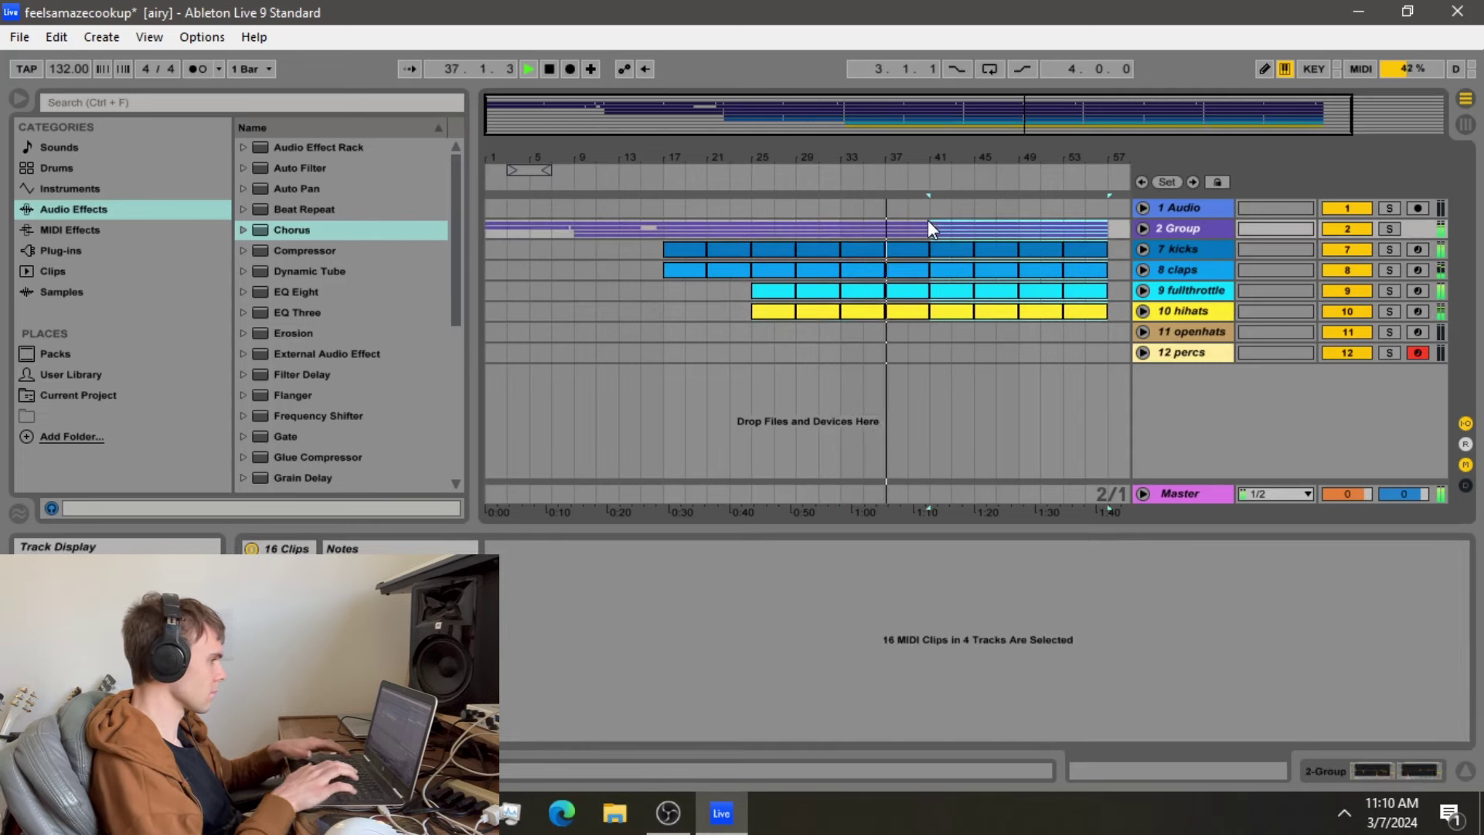
Unfold the melodic group and delete the highs and chords clips that start at bar 41
{"action": "left_click", "coordinate": [891, 341]}
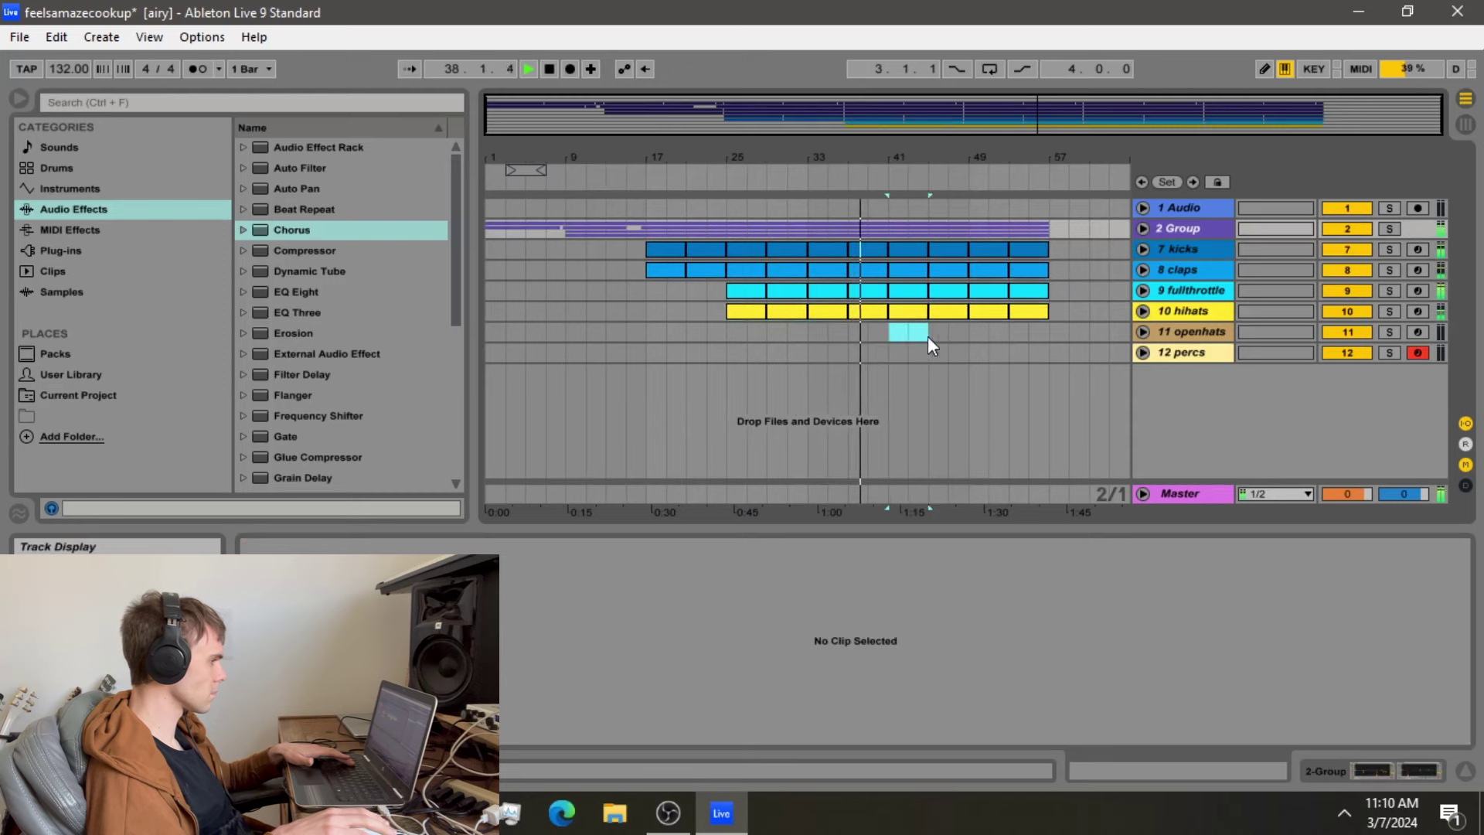
{"action": "left_click", "coordinate": [1143, 230]}
{"action": "left_click", "coordinate": [917, 323]}
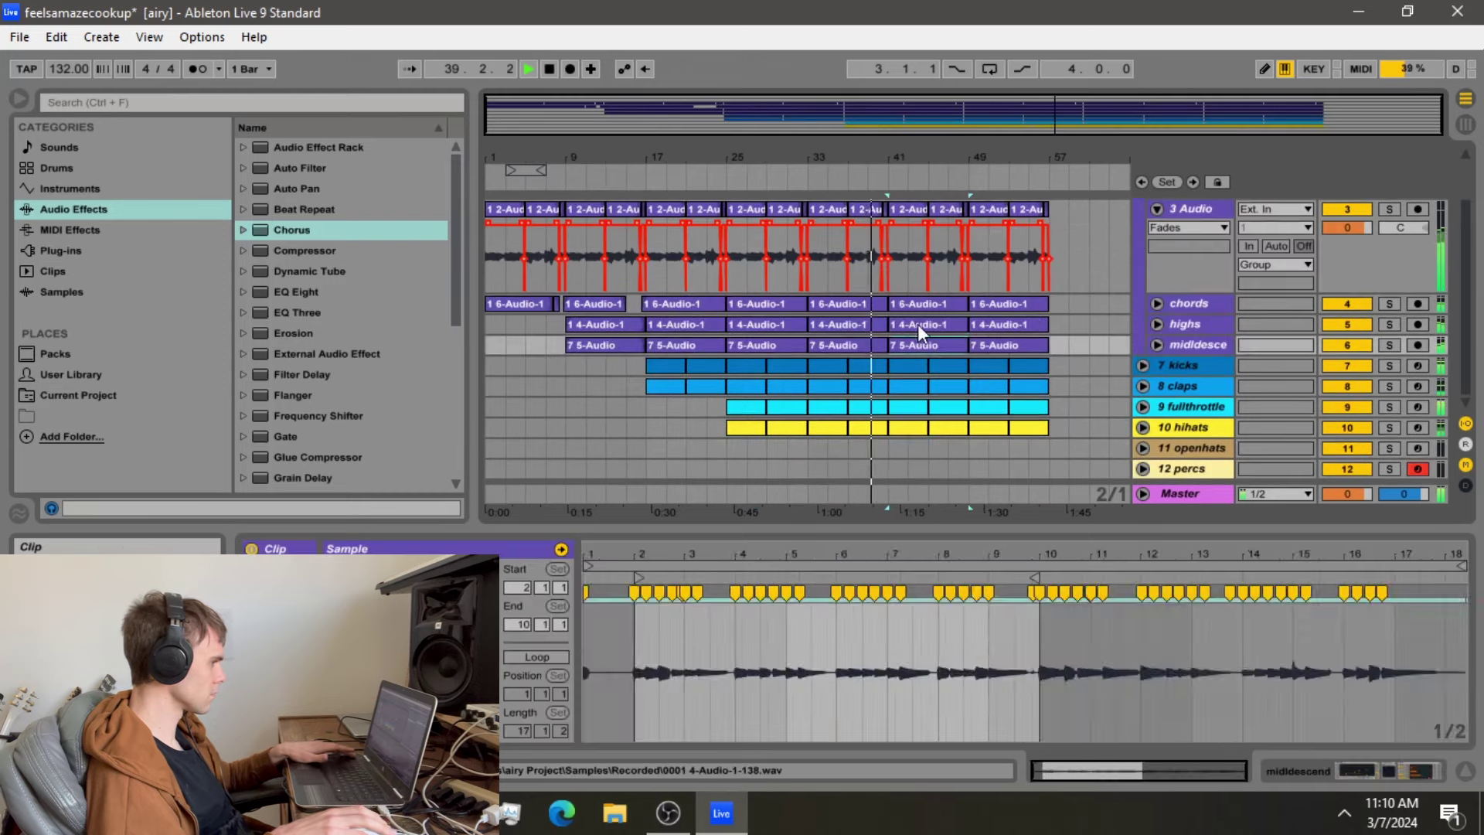
{"action": "key", "text": "Delete"}
{"action": "left_click", "coordinate": [919, 304]}
{"action": "key", "text": "Delete"}
Insert a four-bar MIDI clip at bar 41 of the openhats track and place a Unni note at 4.4
{"action": "left_click_drag", "start_coordinate": [891, 448], "coordinate": [925, 446]}
{"action": "right_click", "coordinate": [925, 447]}
{"action": "left_click", "coordinate": [963, 585]}
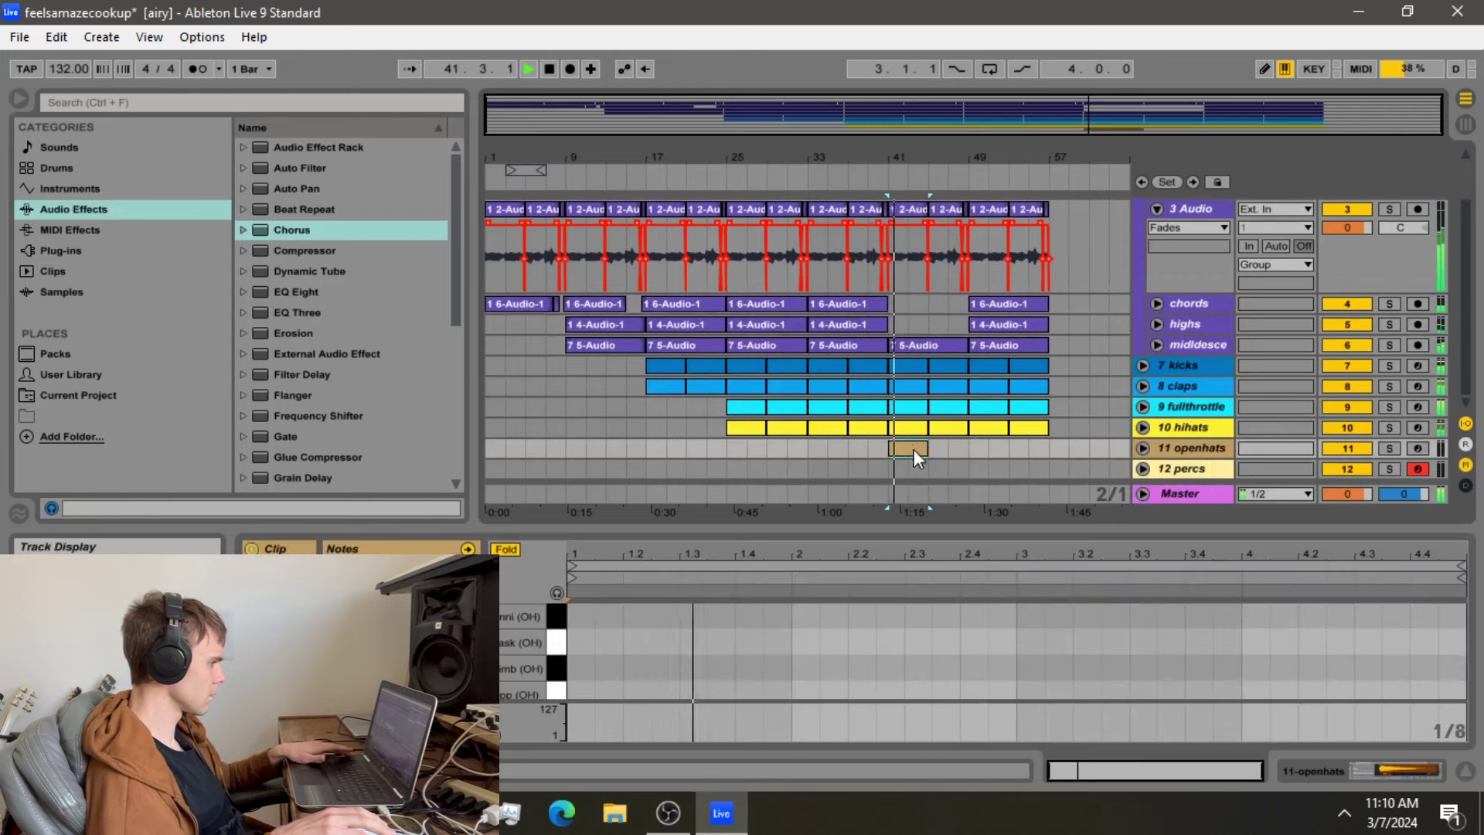
{"action": "double_click", "coordinate": [997, 617]}
{"action": "left_click_drag", "start_coordinate": [997, 617], "coordinate": [1444, 618]}
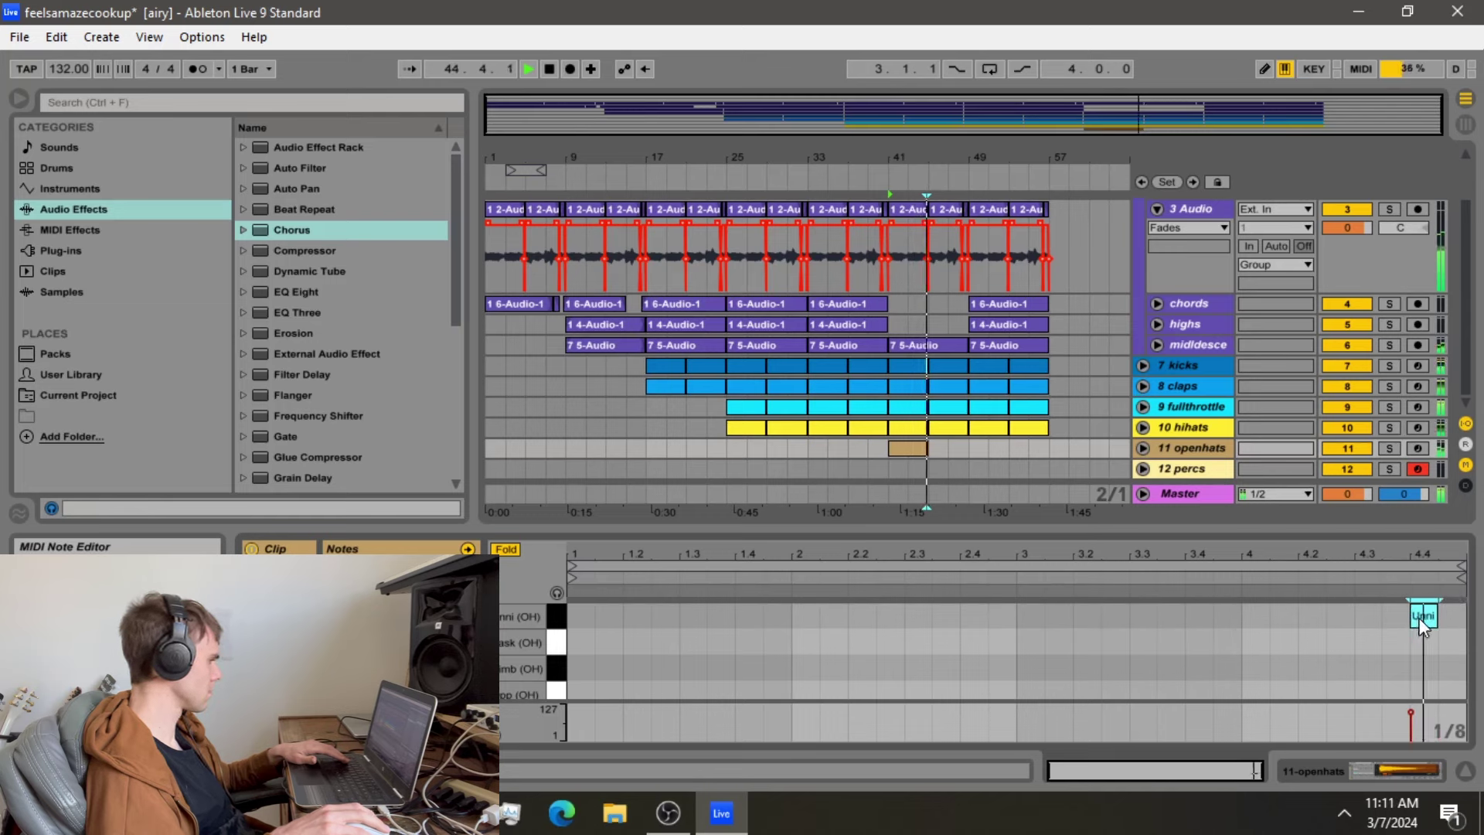
Duplicate the openhats clip to bars 45 and 49, and delete the chords and highs clips that start at bar 49
{"action": "left_click", "coordinate": [923, 464]}
{"action": "left_click", "coordinate": [923, 450]}
{"action": "key", "text": "ctrl+d"}
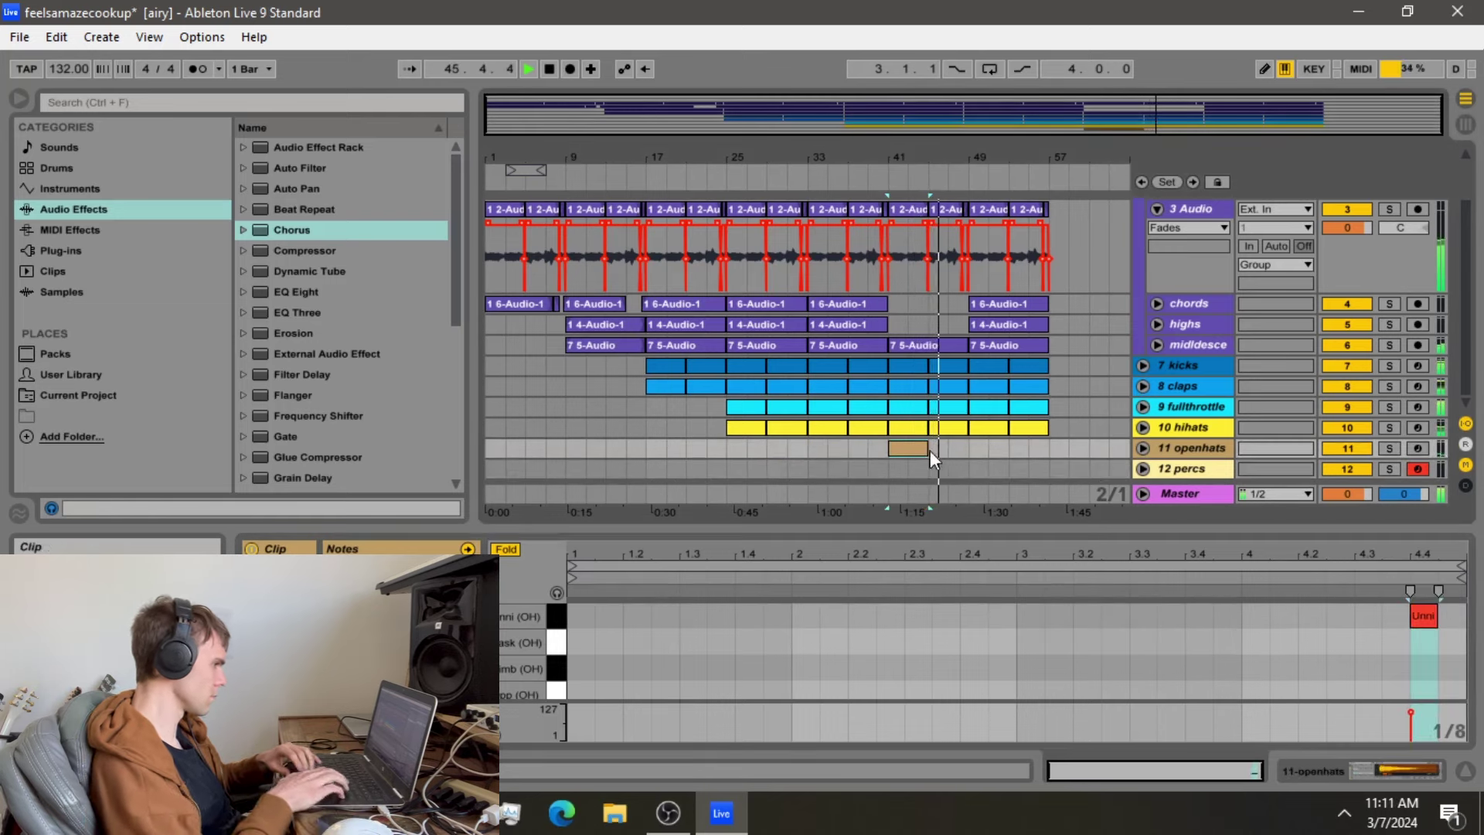
{"action": "left_click", "coordinate": [969, 473]}
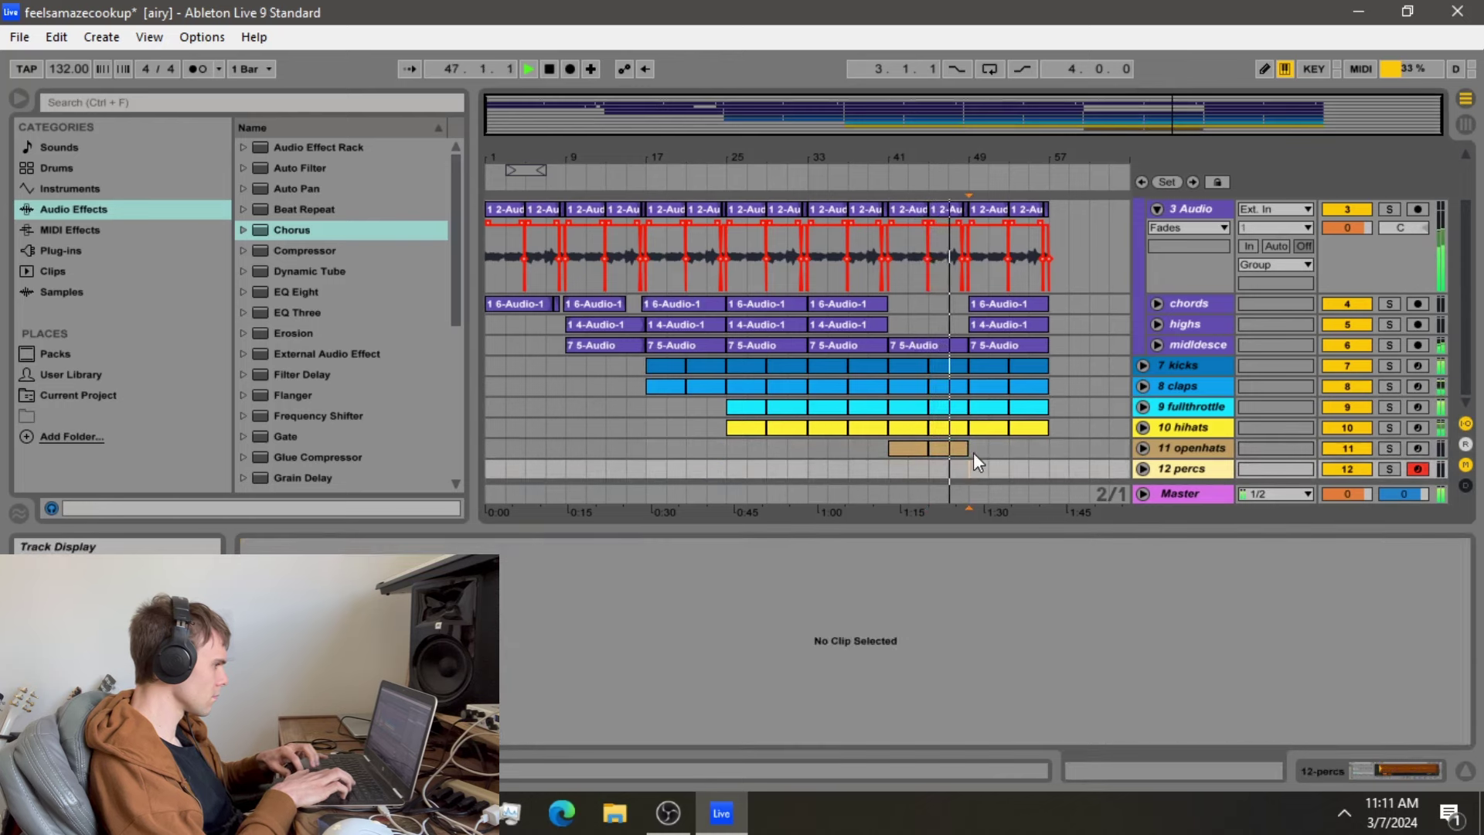
{"action": "left_click", "coordinate": [963, 450]}
{"action": "key", "text": "ctrl+d"}
{"action": "left_click_drag", "start_coordinate": [943, 300], "coordinate": [1085, 325]}
{"action": "key", "text": "Delete"}
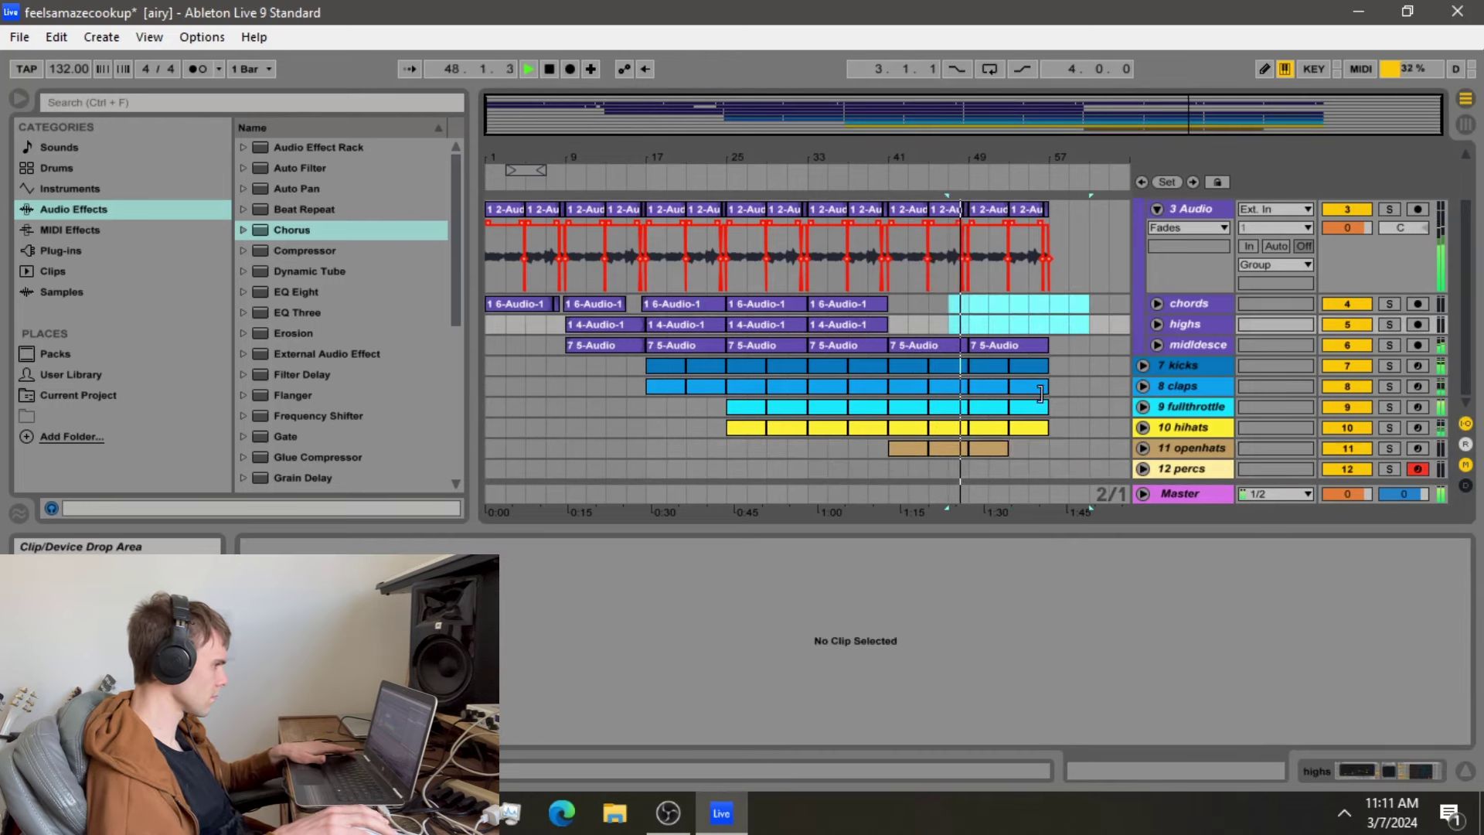
Insert a four-bar MIDI clip at bar 41 of the percs track and place a havoc note at 2.4.3
{"action": "left_click_drag", "start_coordinate": [889, 467], "coordinate": [921, 467]}
{"action": "right_click", "coordinate": [921, 466]}
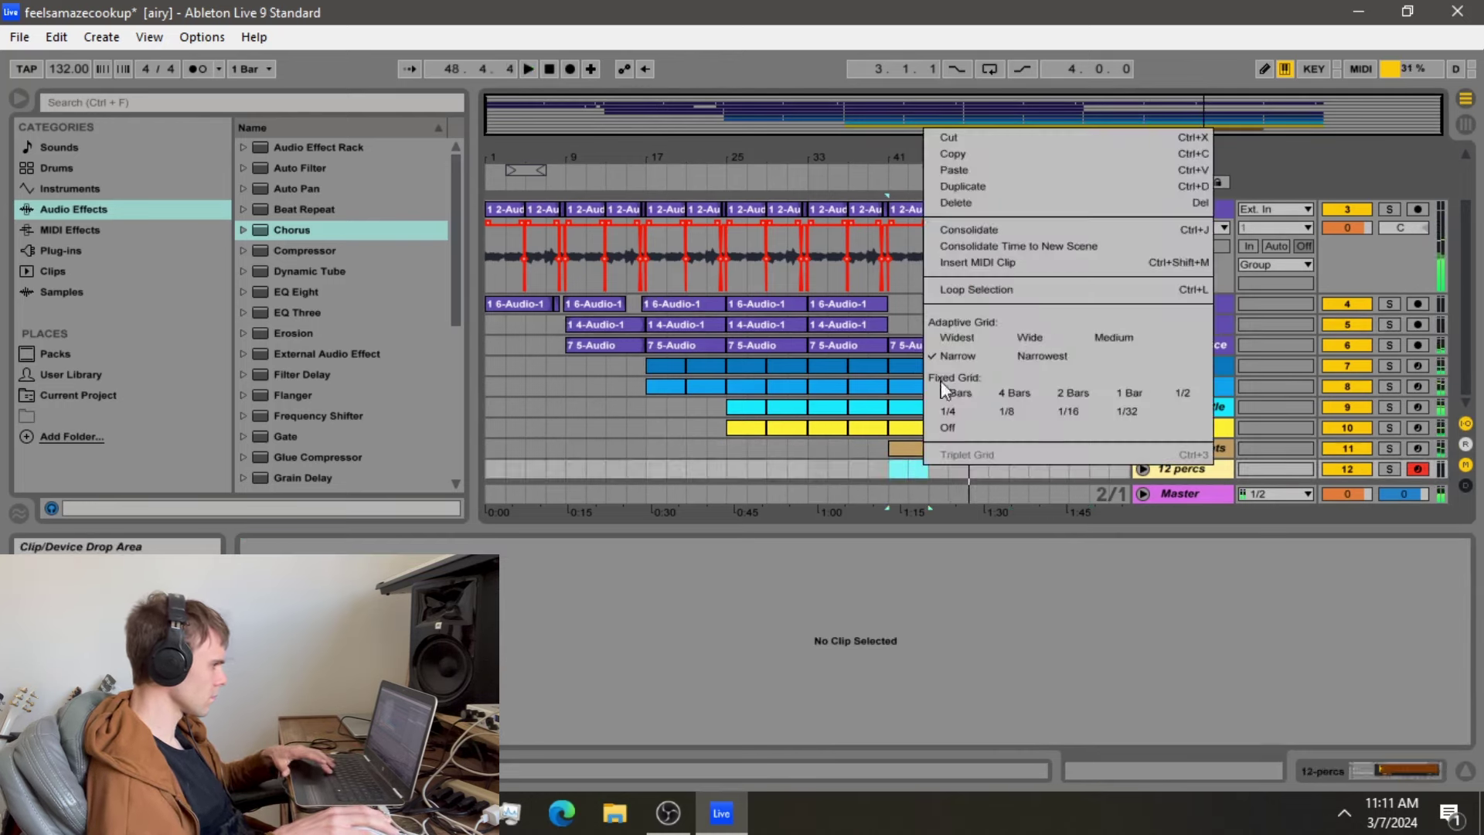
{"action": "left_click", "coordinate": [966, 259]}
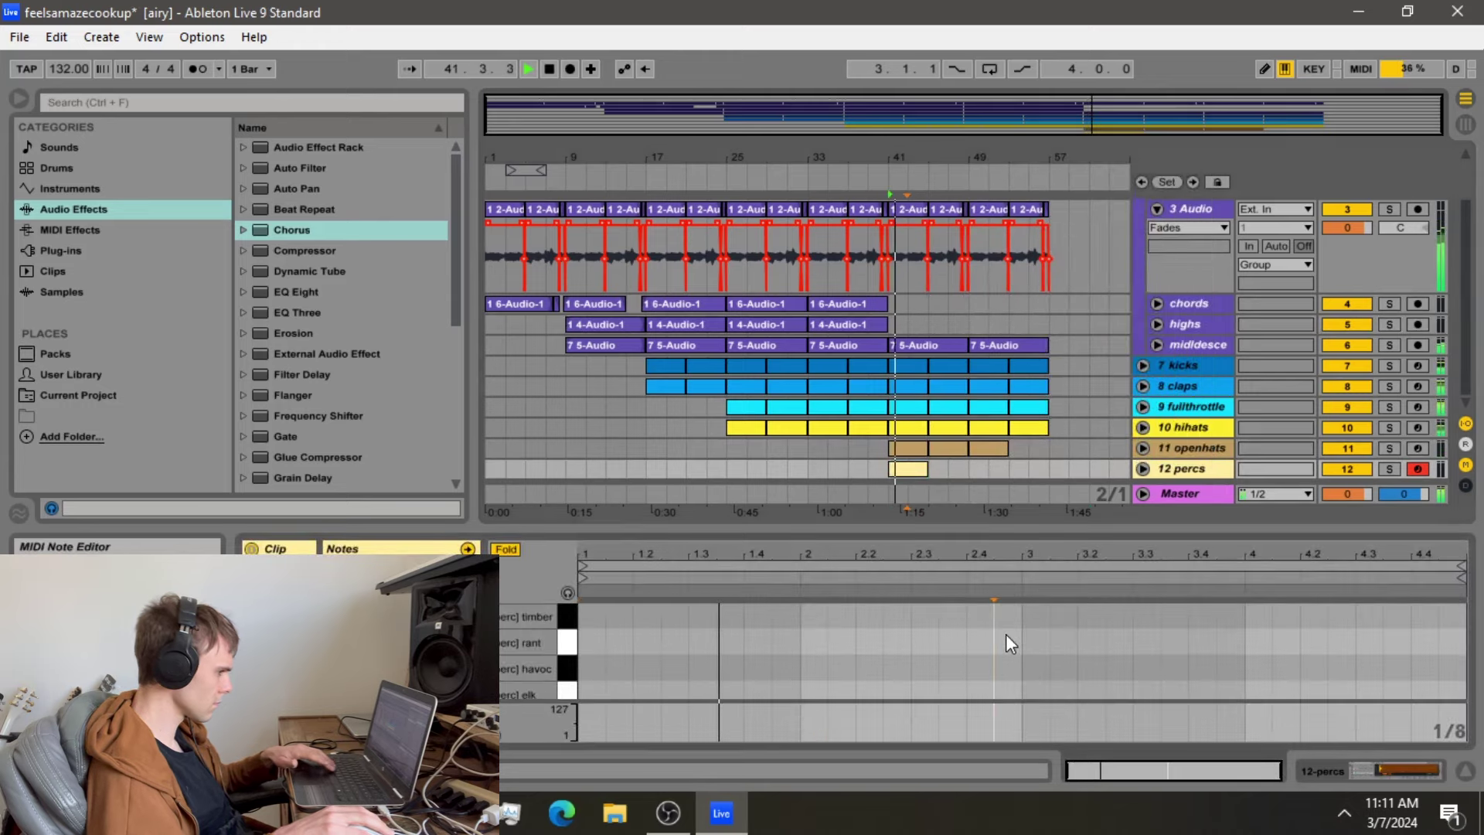
{"action": "double_click", "coordinate": [1012, 615]}
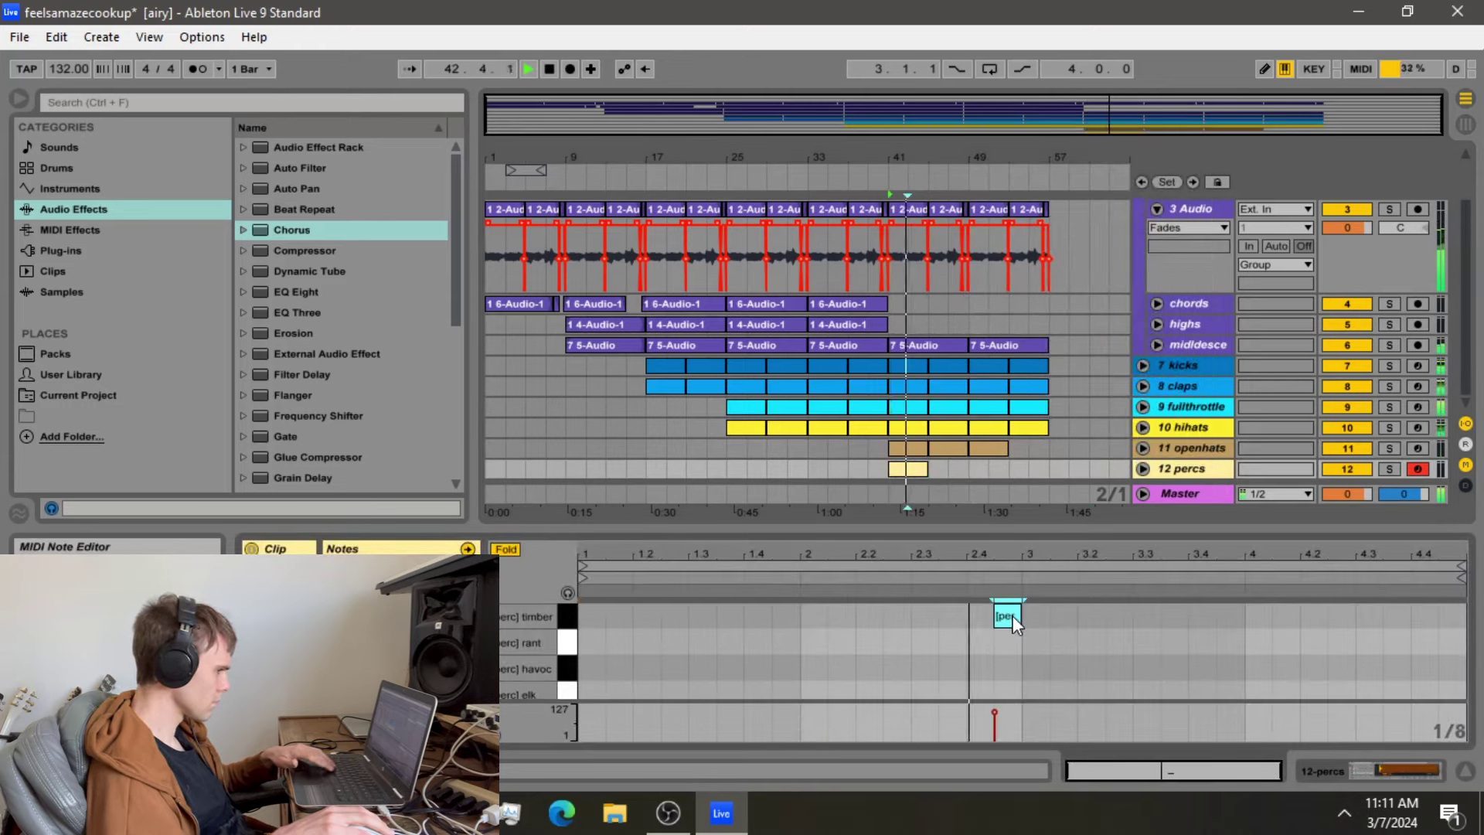
{"action": "mouse_move", "coordinate": [1013, 616]}
{"action": "left_mouse_down"}
{"action": "mouse_move", "coordinate": [986, 615]}
{"action": "mouse_move", "coordinate": [1003, 676]}
{"action": "left_mouse_up"}
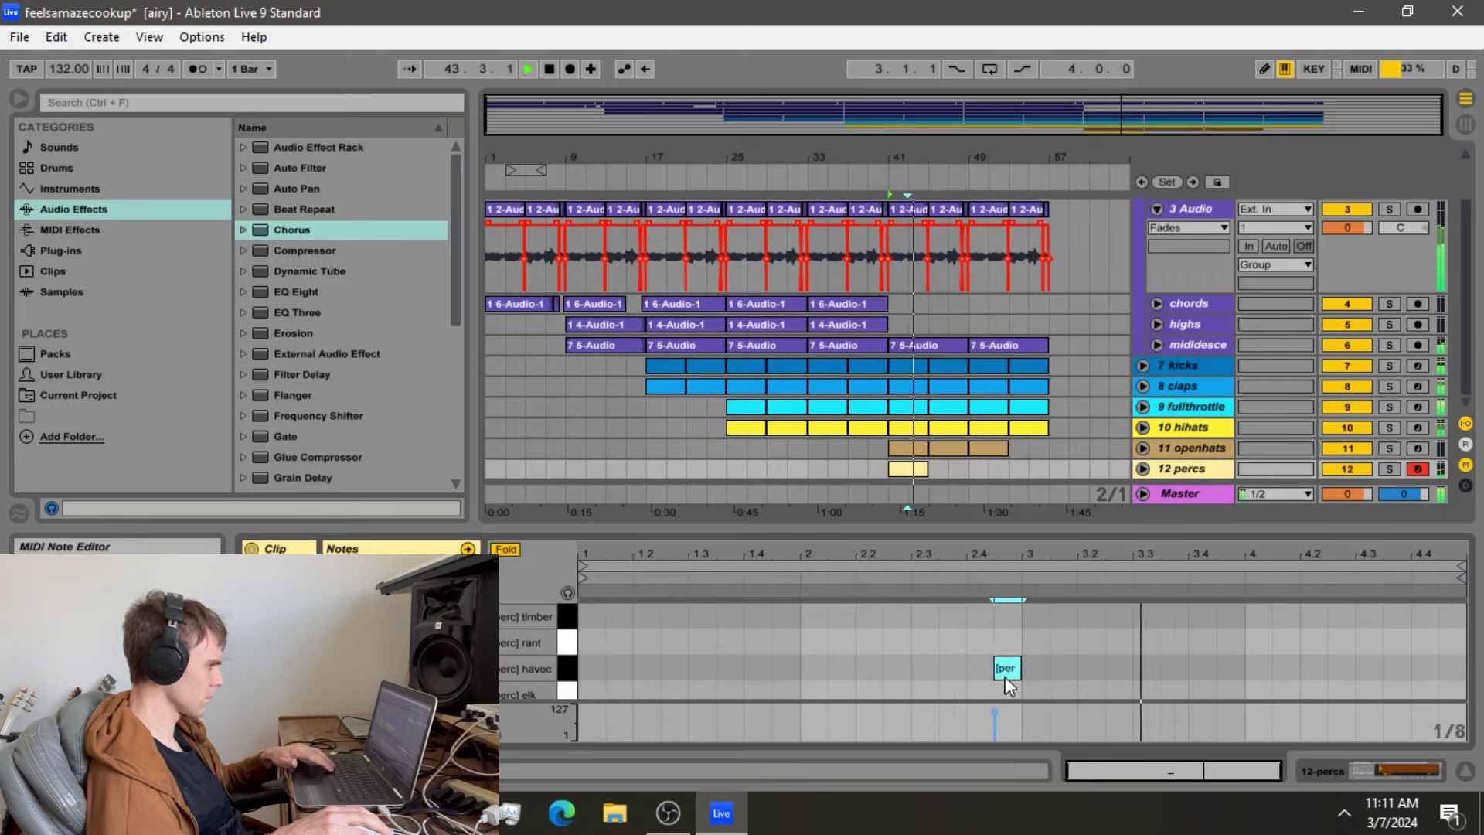
Duplicate the percs clip to bars 45 and 49
{"action": "left_click", "coordinate": [902, 468]}
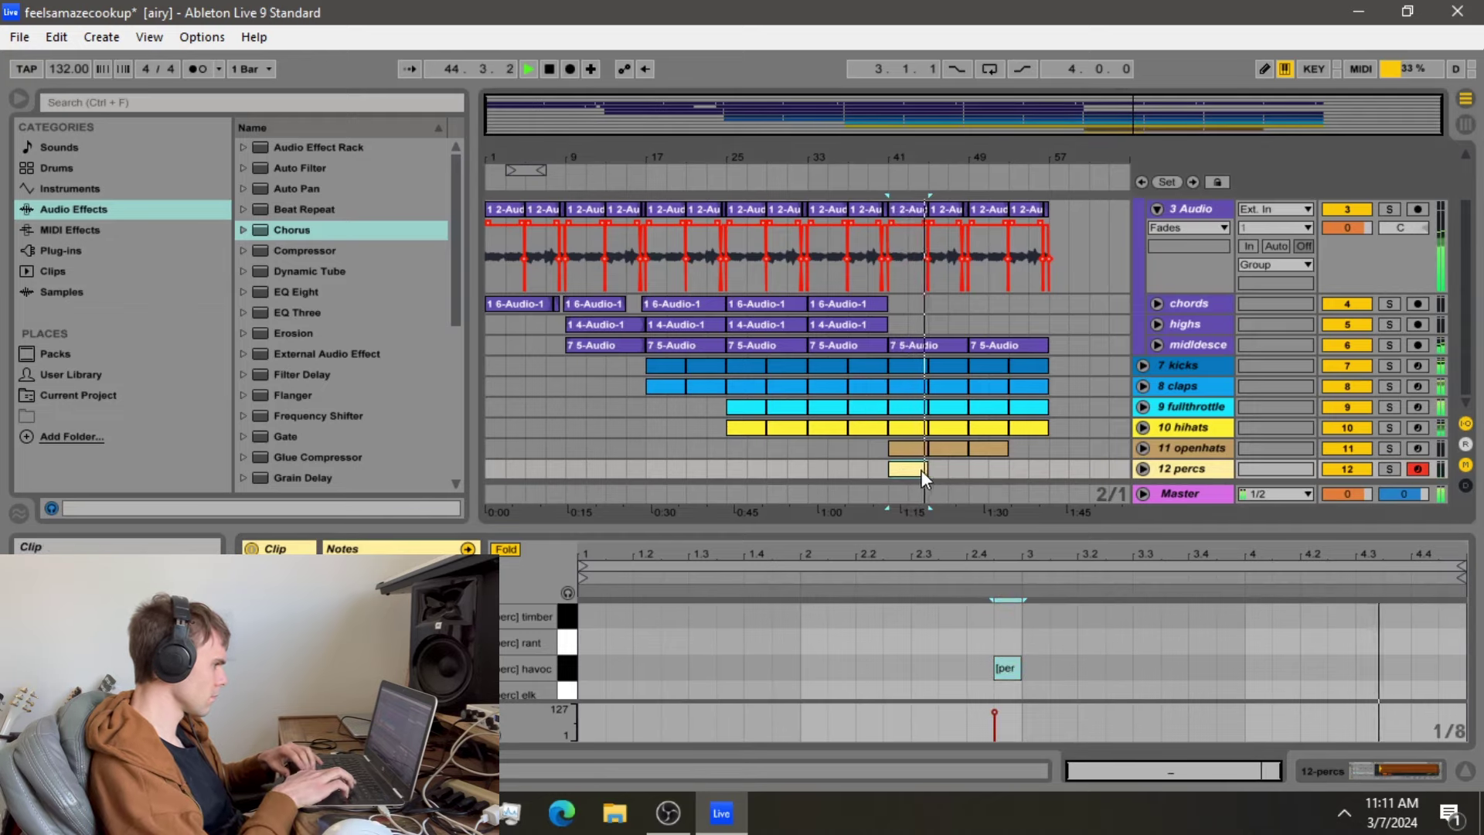
{"action": "key", "text": "ctrl+d"}
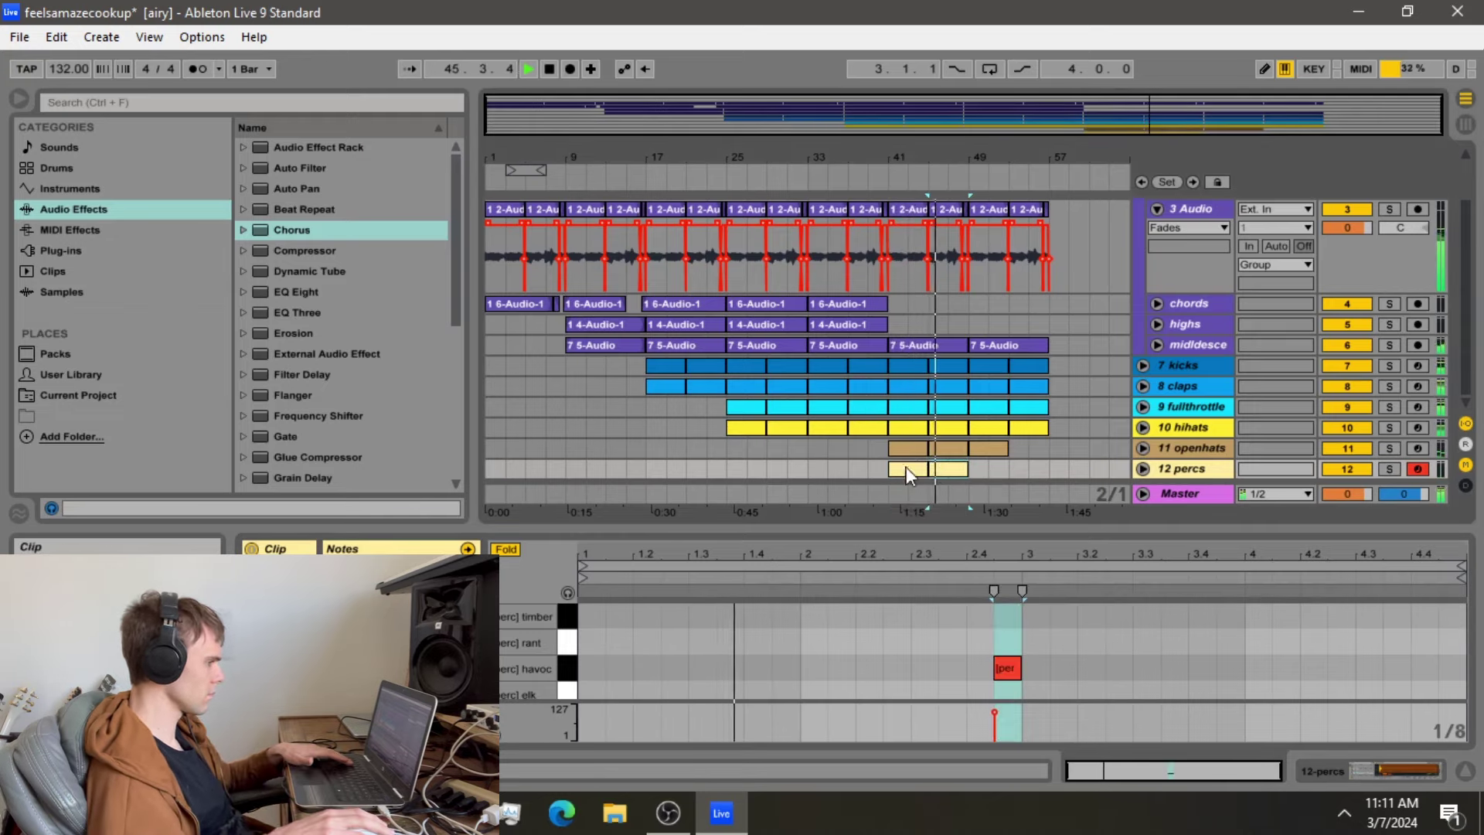
{"action": "left_click_drag", "start_coordinate": [887, 467], "coordinate": [948, 473]}
{"action": "left_click", "coordinate": [970, 468]}
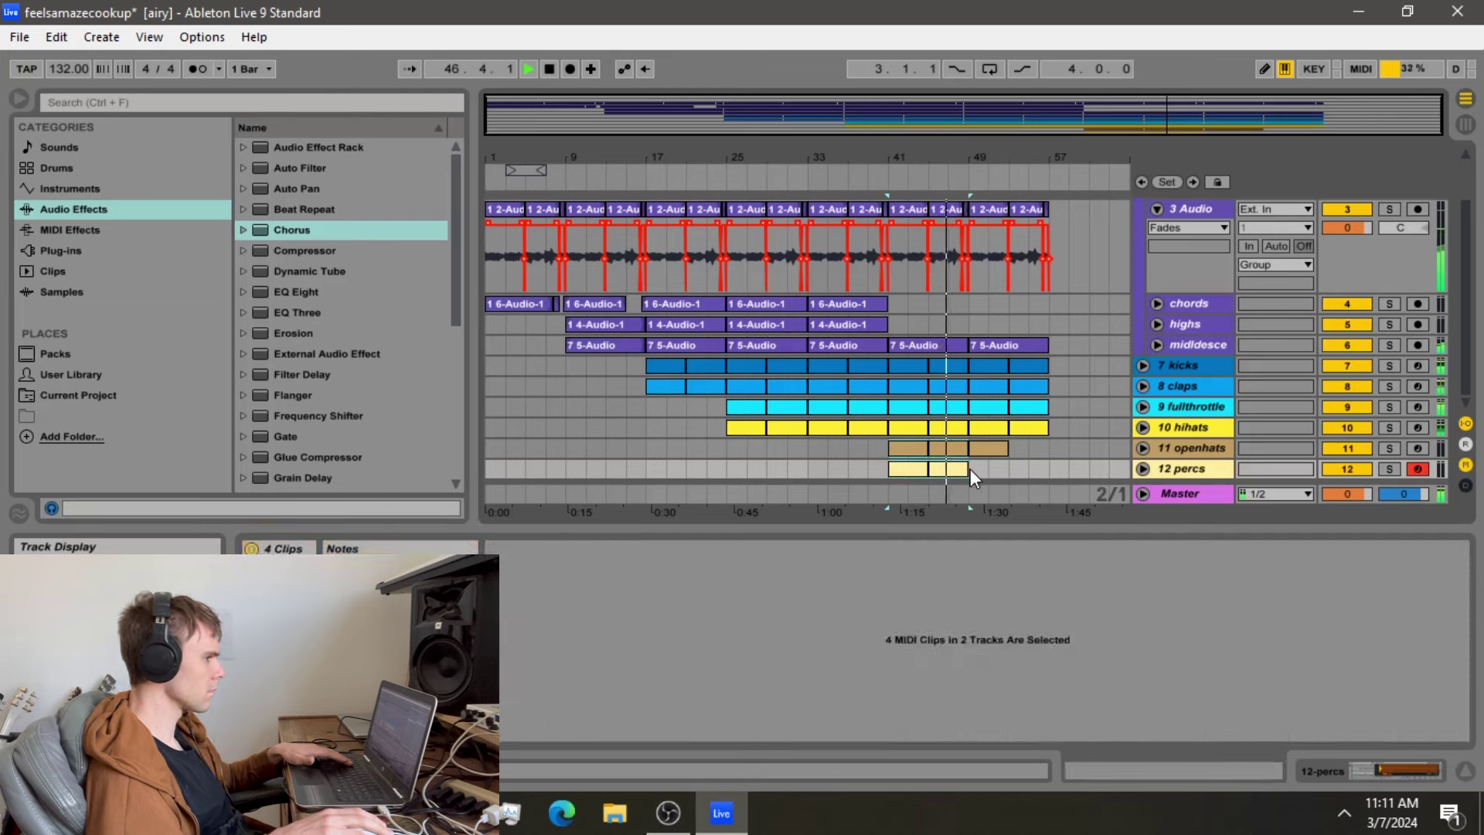
{"action": "left_click", "coordinate": [946, 473]}
{"action": "key", "text": "ctrl+d"}
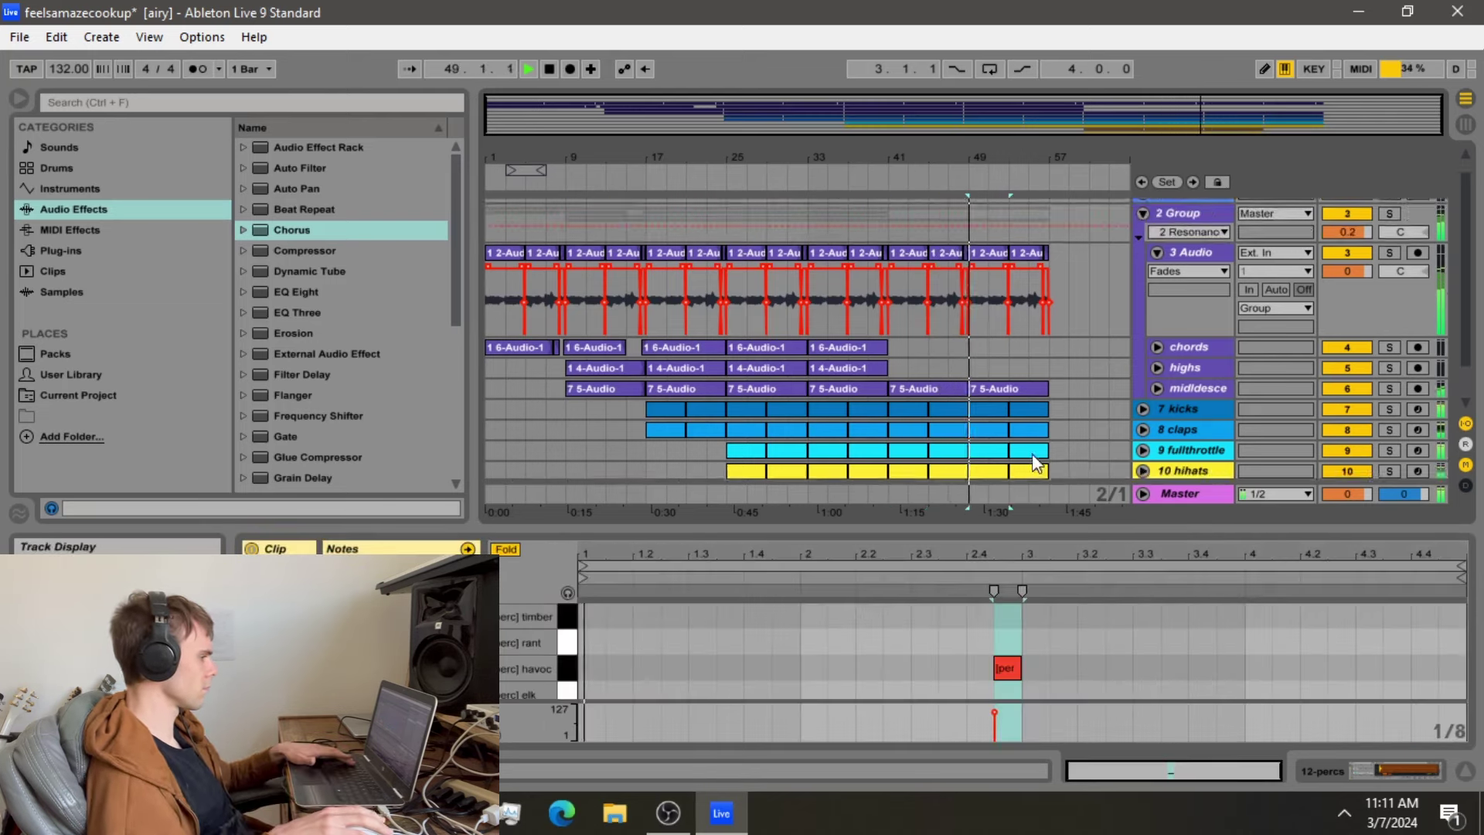
Duplicate the openhats and percs clips of bars 41–49 together so they fill bars 49–57
{"action": "left_click_drag", "start_coordinate": [887, 468], "coordinate": [949, 471]}
{"action": "left_click", "coordinate": [951, 448], "text": "shift"}
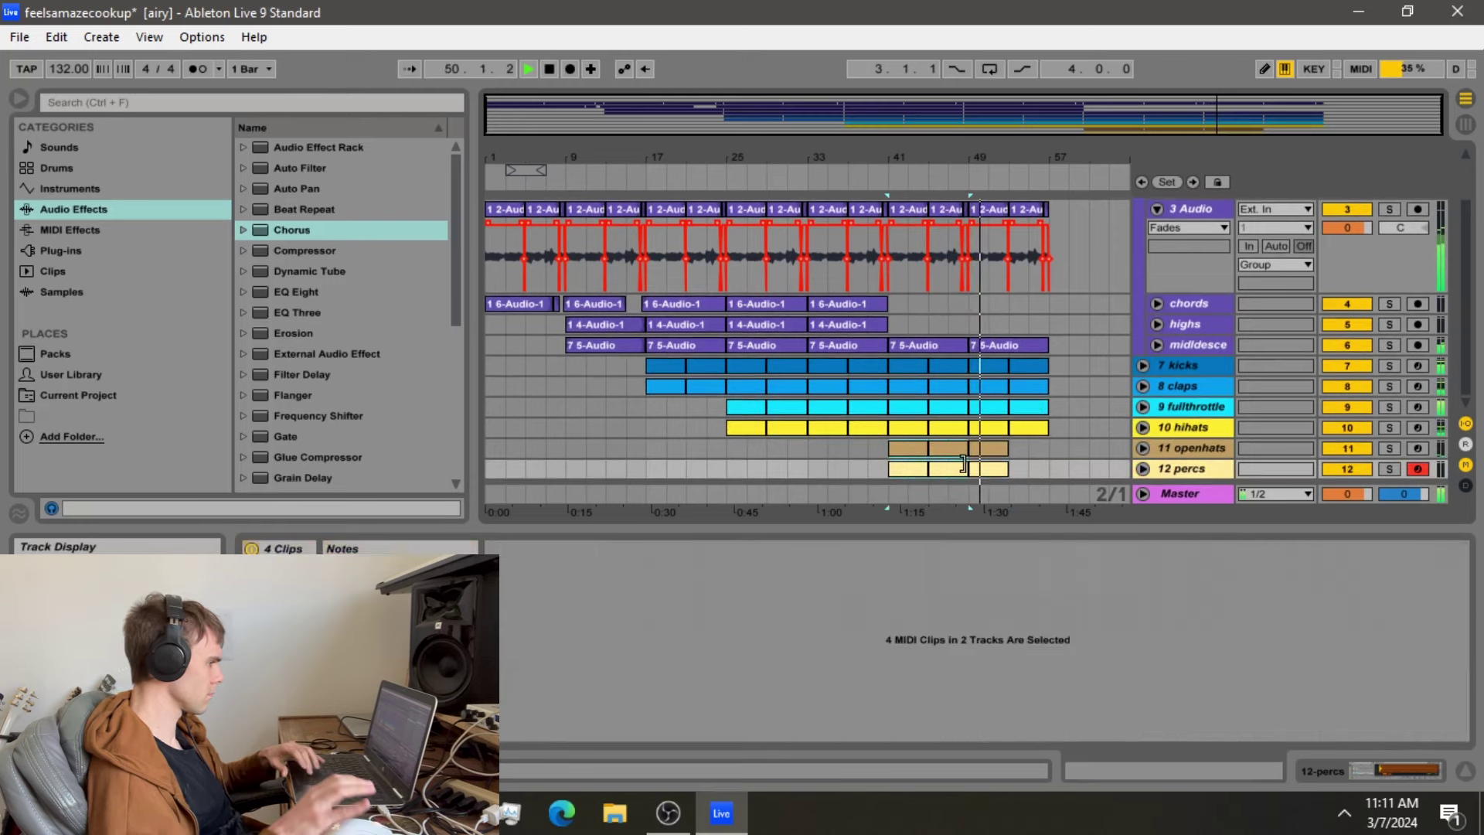
{"action": "key", "text": "ctrl+d"}
Fold the melodic group and copy bars 17–41 of the group, kicks, claps, fullthrottle and hihats to bar 57
{"action": "scroll", "coordinate": [984, 461], "scroll_direction": "up", "scroll_amount": 2}
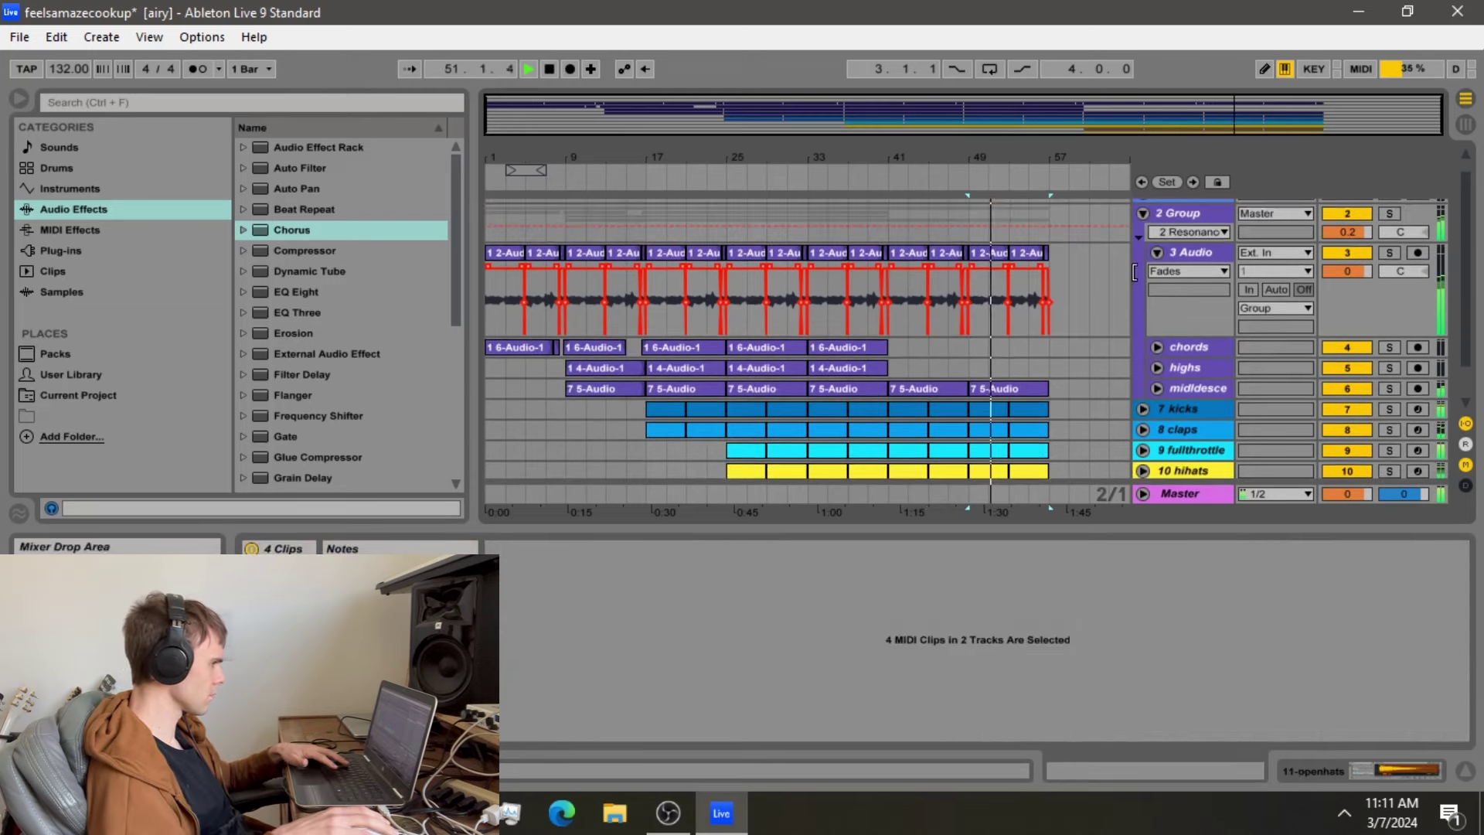
{"action": "left_click", "coordinate": [1143, 228]}
{"action": "left_click_drag", "start_coordinate": [646, 232], "coordinate": [864, 316]}
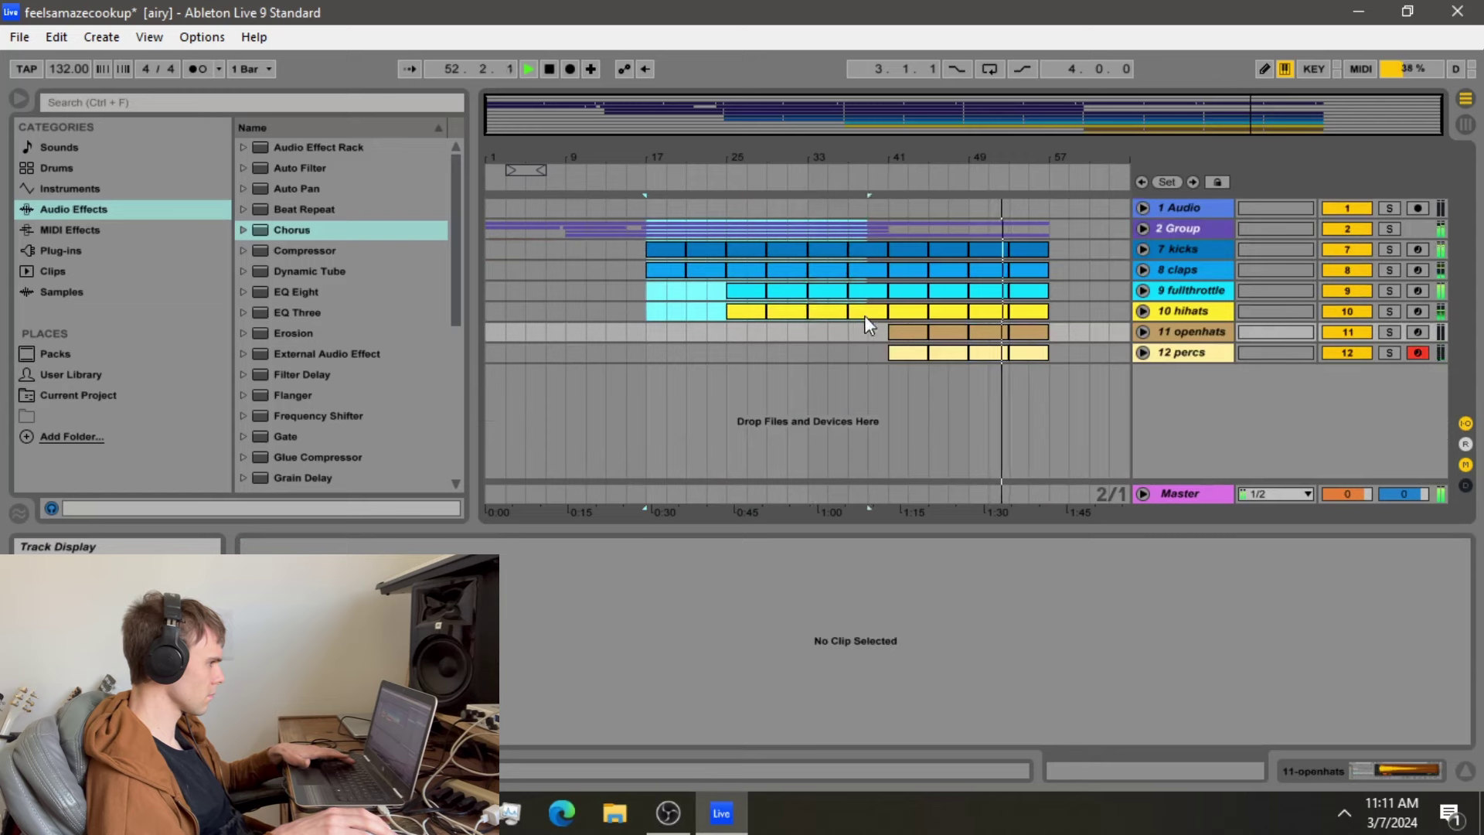
{"action": "left_click", "coordinate": [1053, 229]}
{"action": "key", "text": "ctrl+d"}
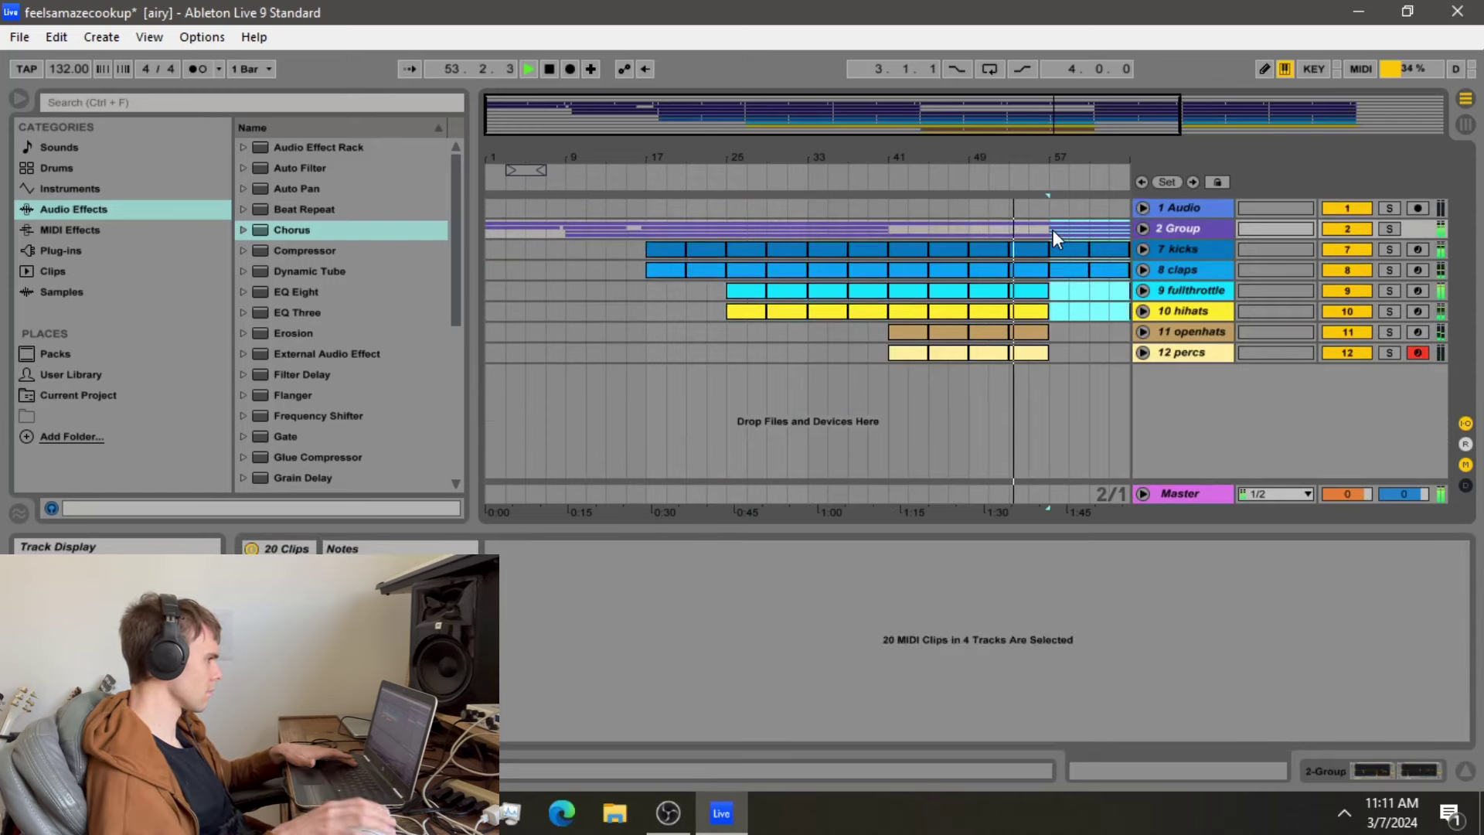
{"action": "key", "text": "minus"}
{"action": "left_click", "coordinate": [897, 248]}
{"action": "left_click", "coordinate": [889, 234]}
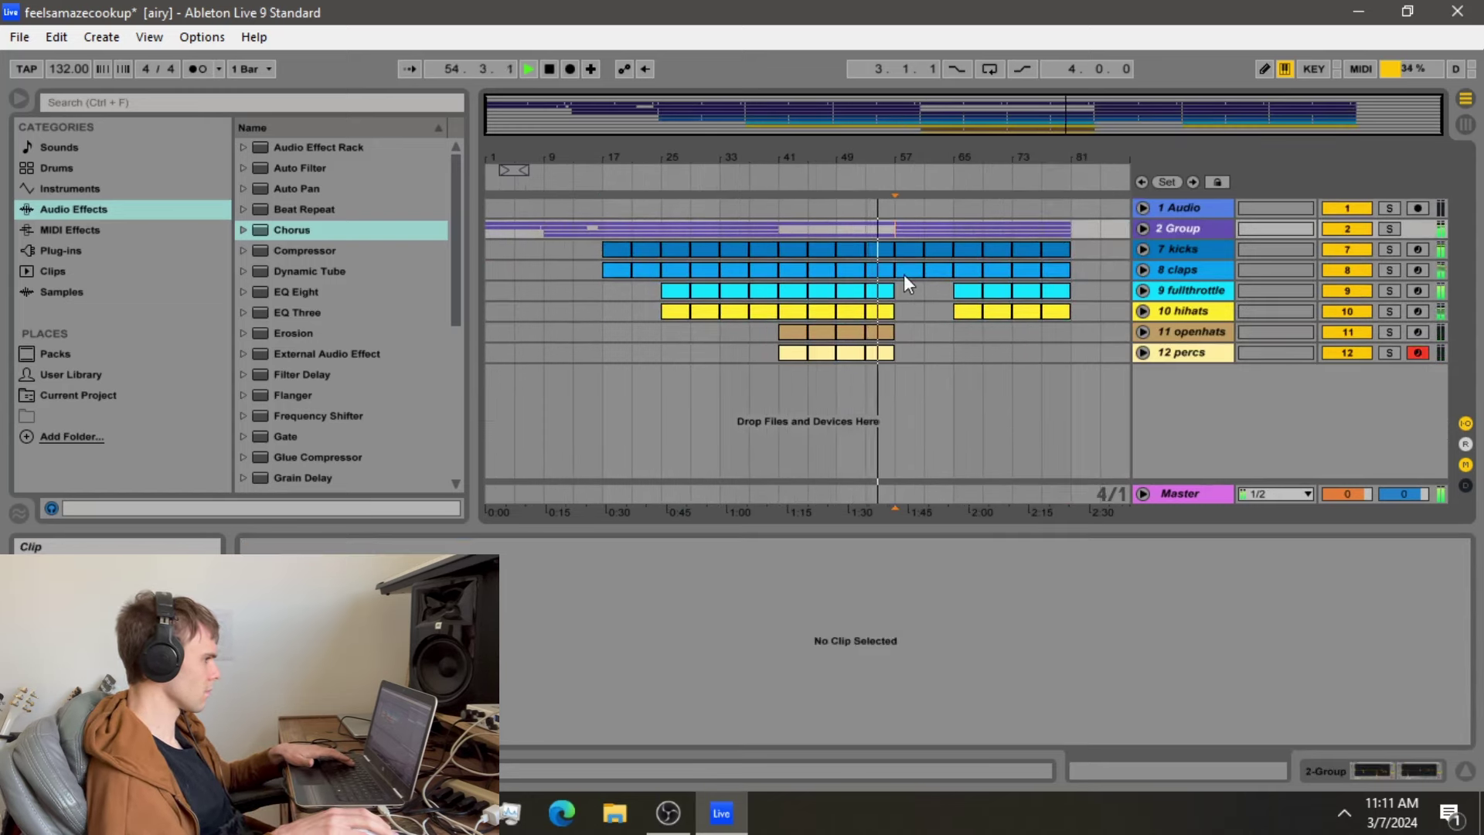
{"action": "left_click", "coordinate": [903, 272]}
{"action": "left_click_drag", "start_coordinate": [898, 303], "coordinate": [921, 293]}
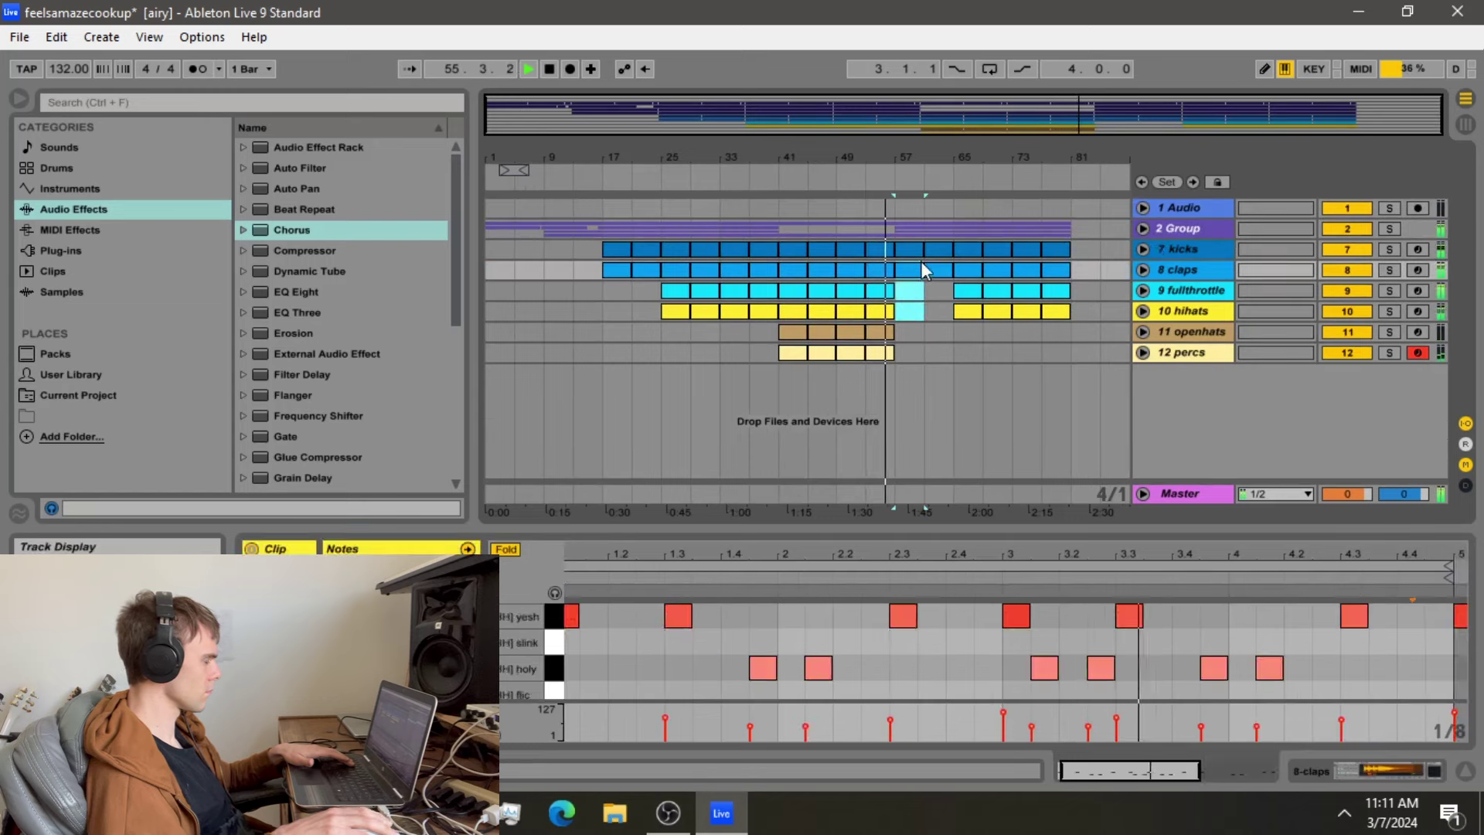
{"action": "key", "text": "plus"}
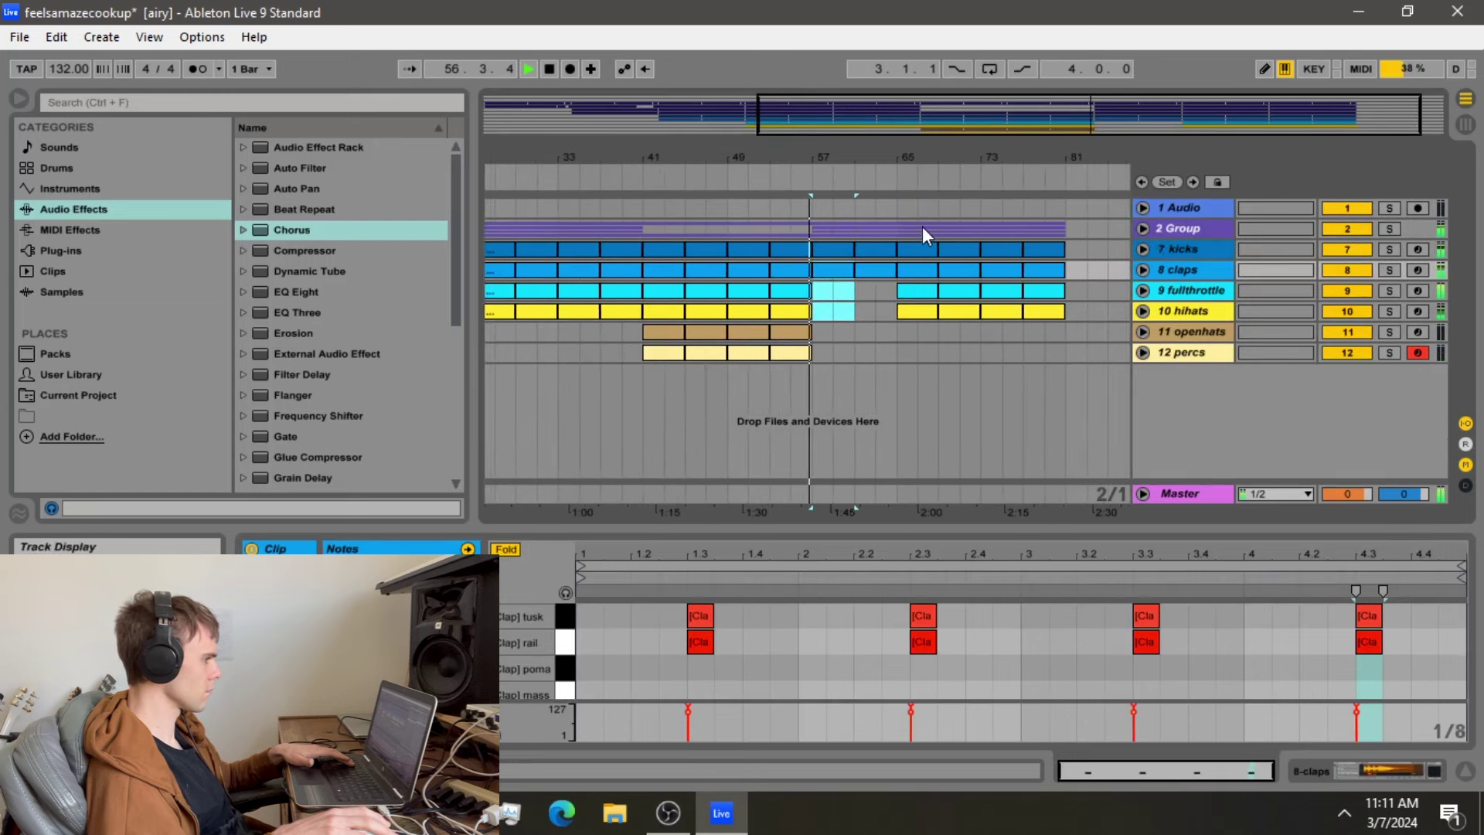
{"action": "left_click", "coordinate": [924, 225]}
{"action": "key", "text": "minus"}
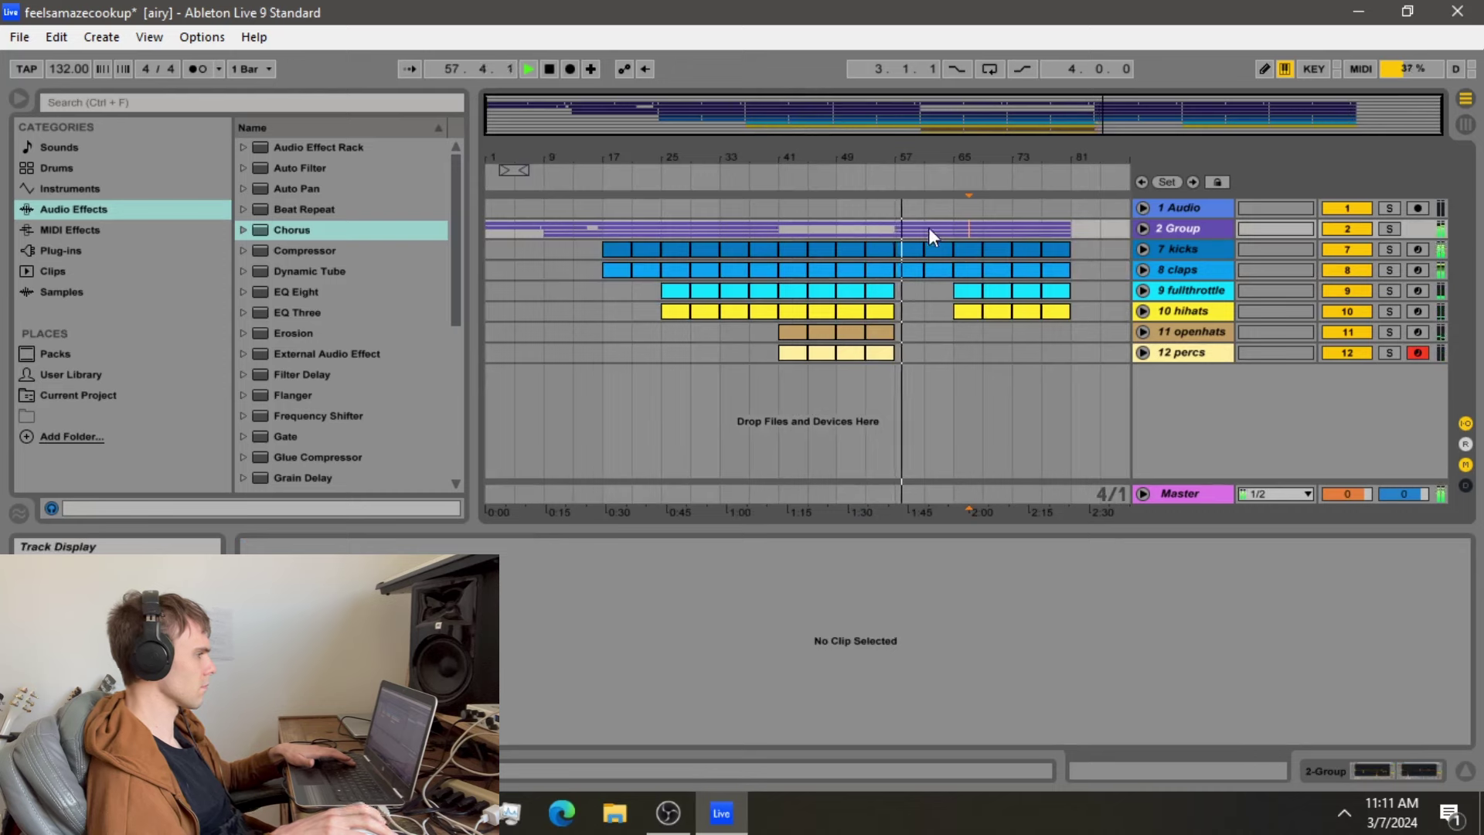
Copy the openhats and percs clips of bars 41–57 to bar 65
{"action": "left_click", "coordinate": [792, 352]}
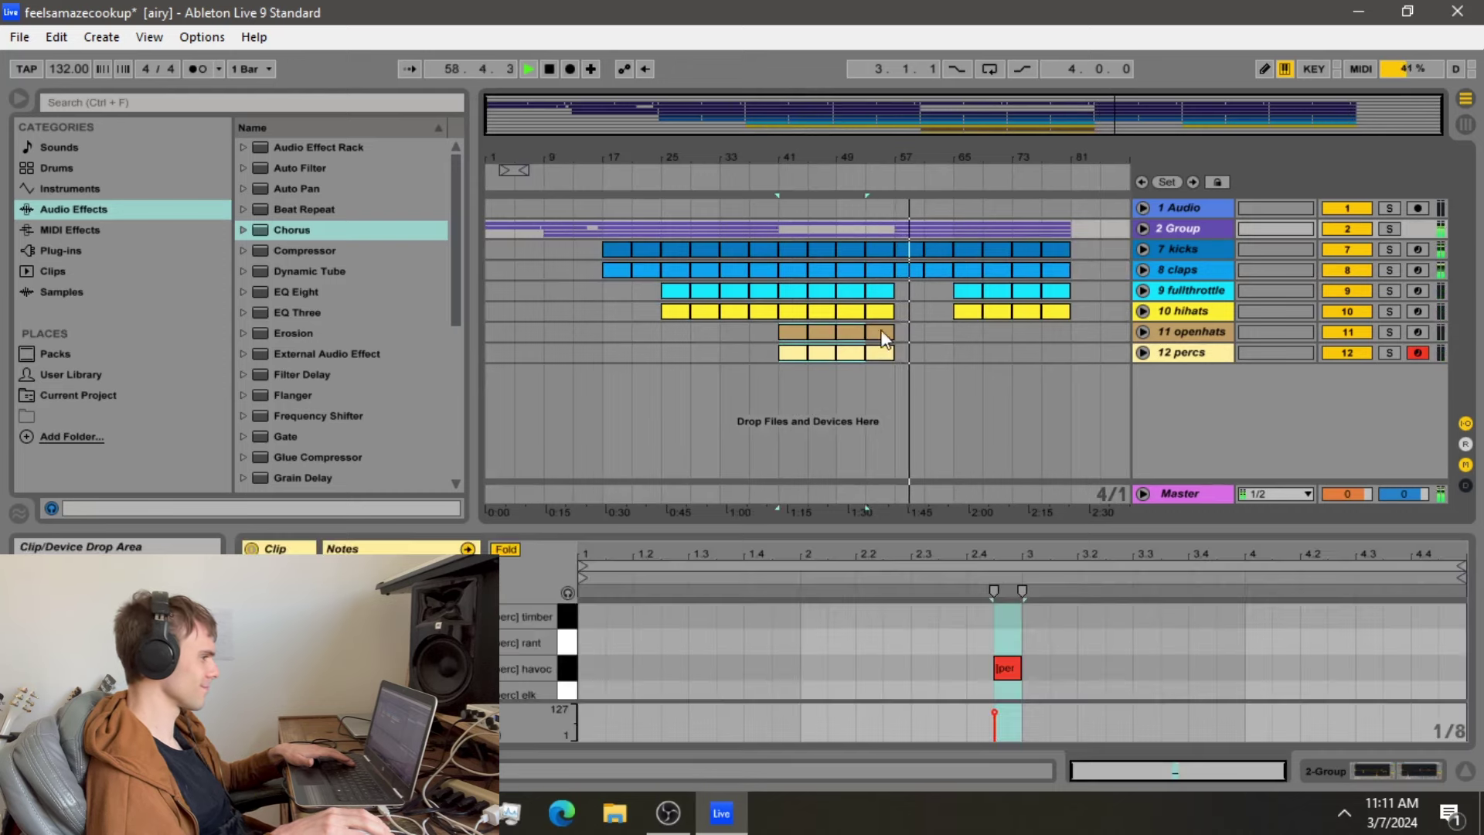
{"action": "left_click", "coordinate": [881, 333], "text": "shift"}
{"action": "left_click", "coordinate": [955, 330]}
{"action": "key", "text": "ctrl+v"}
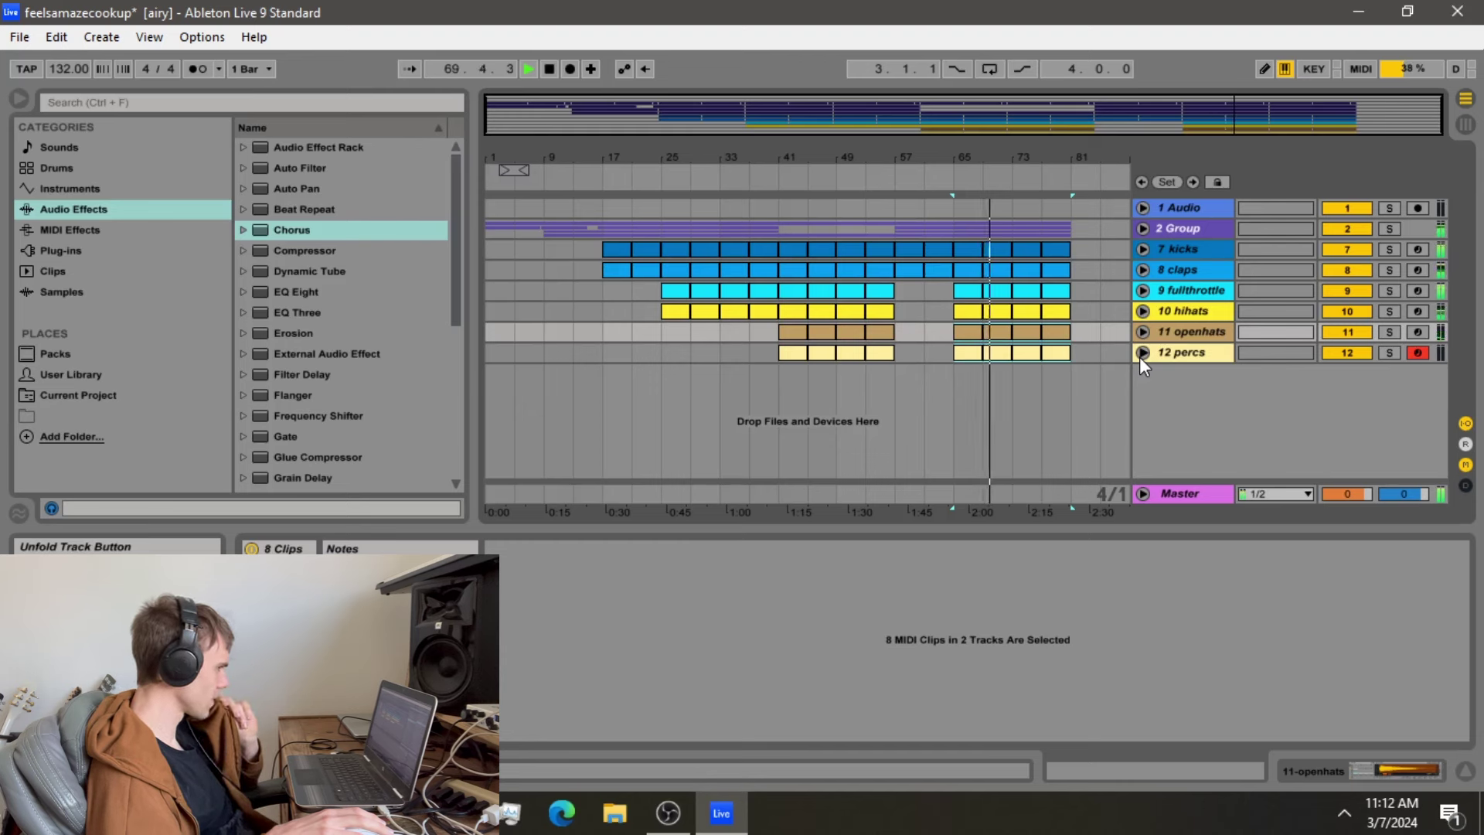
Copy bars 41–49 of the folded melodic group to bar 81 as an outro section
{"action": "left_click", "coordinate": [792, 232]}
{"action": "left_click_drag", "start_coordinate": [791, 232], "coordinate": [828, 231]}
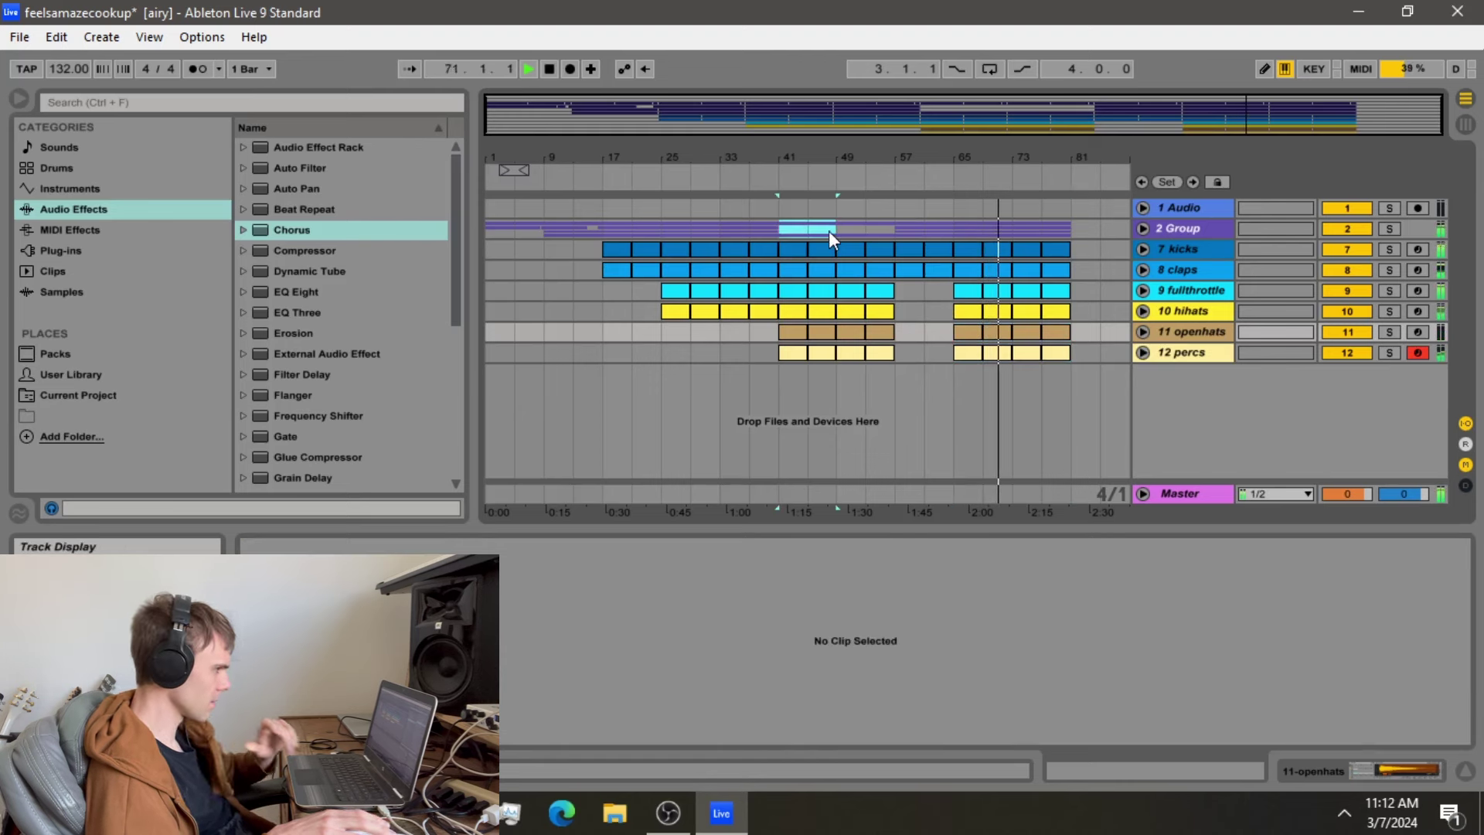
{"action": "left_click", "coordinate": [1069, 231]}
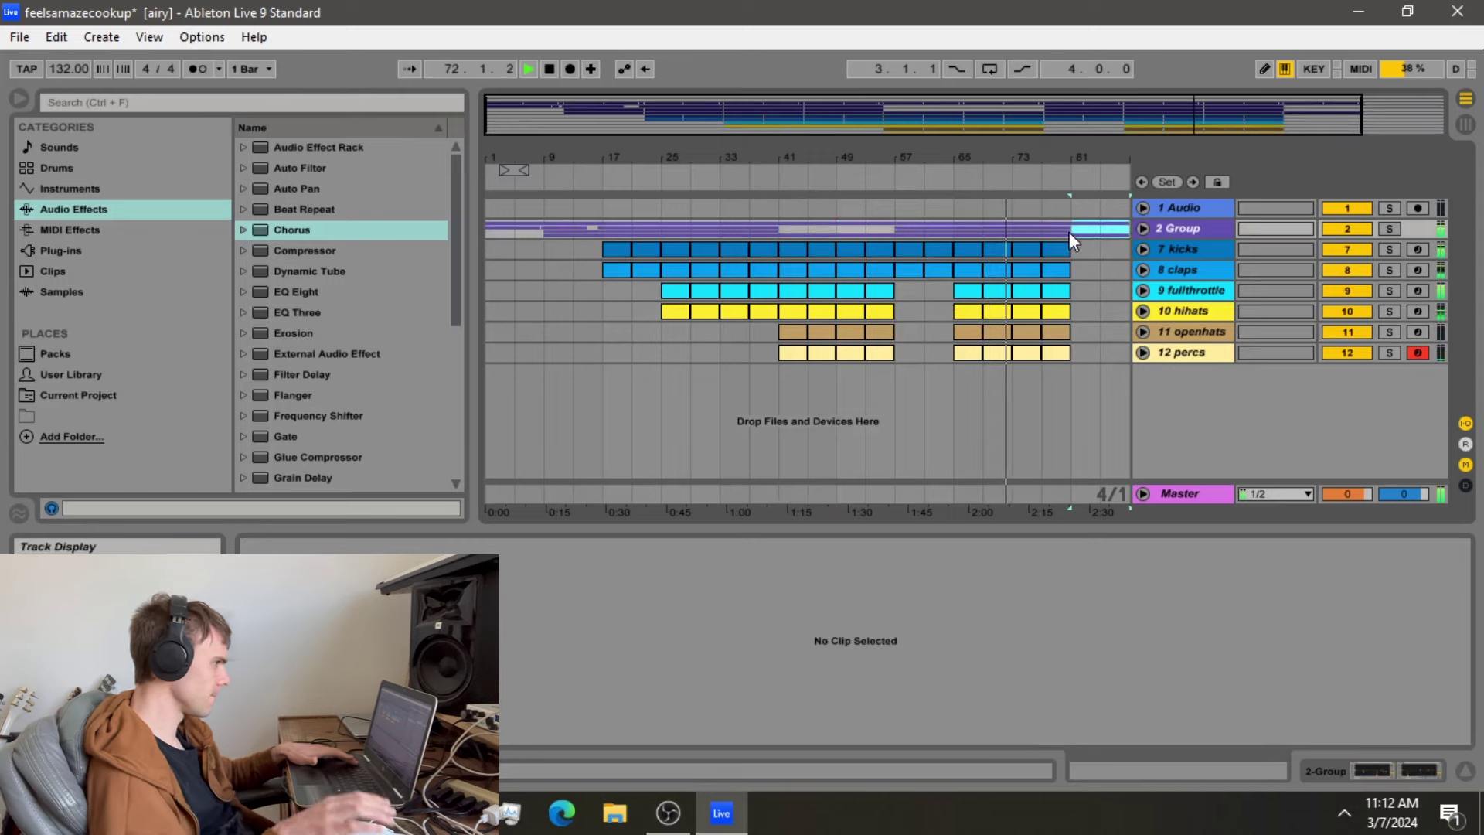
{"action": "key", "text": "ctrl+v"}
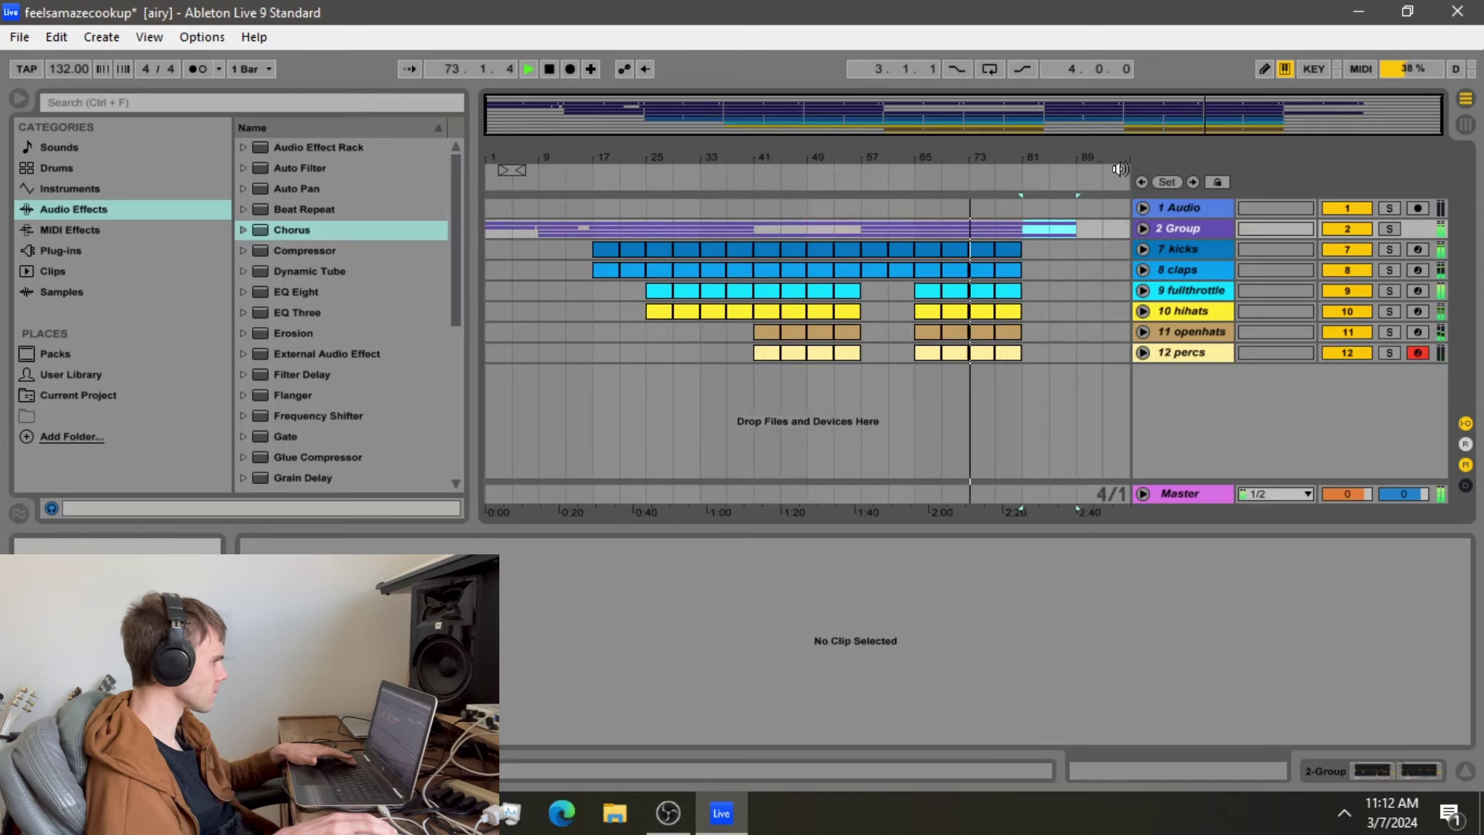
Remove the middesce clip from bars 81–89 inside the melodic group, keeping only the 3 Audio clips there
{"action": "left_click", "coordinate": [1143, 229]}
{"action": "left_click", "coordinate": [1020, 388]}
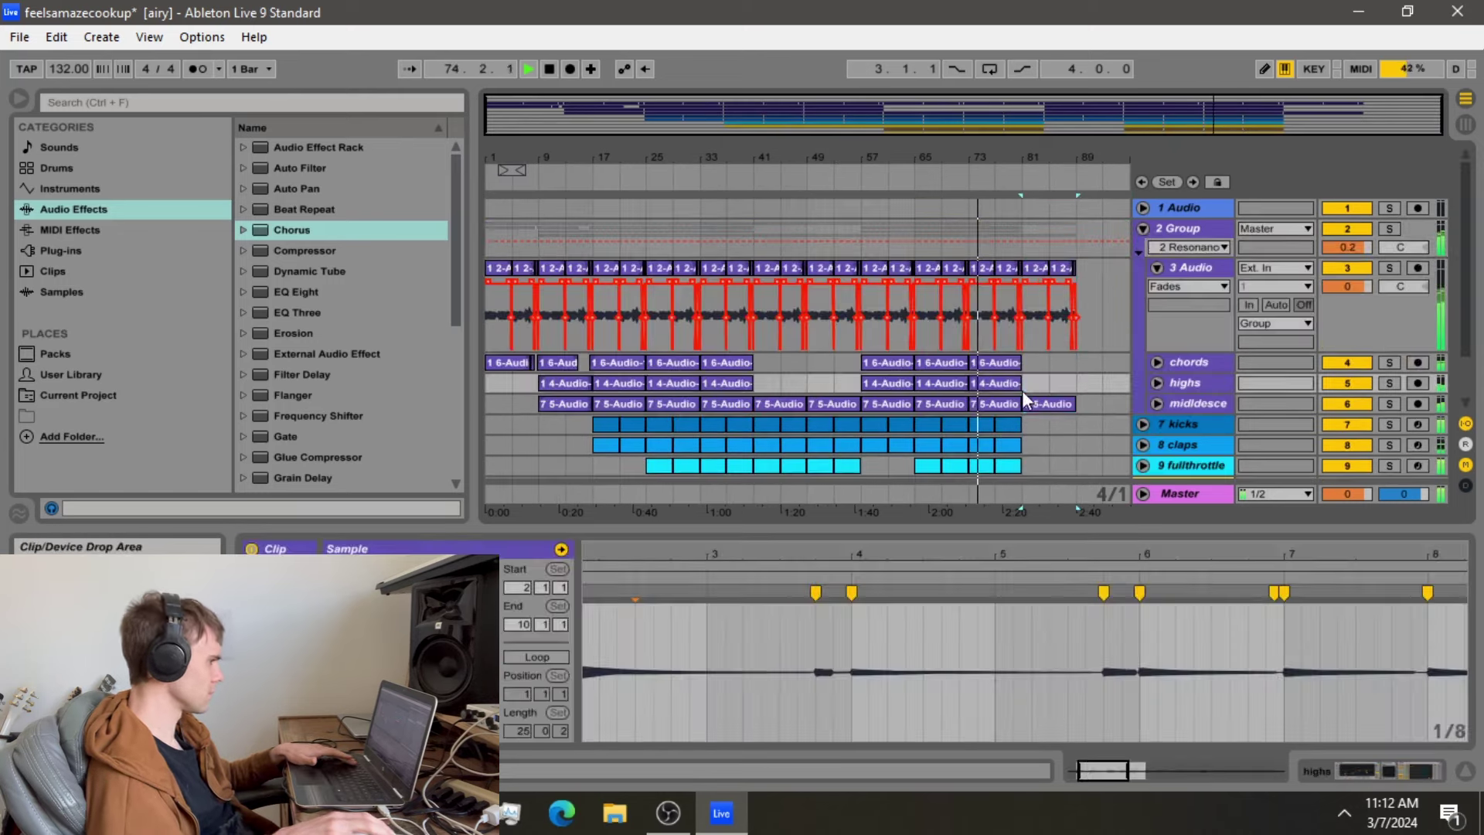
{"action": "left_click_drag", "start_coordinate": [1075, 385], "coordinate": [1030, 464]}
{"action": "left_click", "coordinate": [1144, 229]}
Show the melodic group's Mixer track volume automation and draw a fade-out from bar 81 down to silence near bar 89
{"action": "left_click", "coordinate": [1144, 230]}
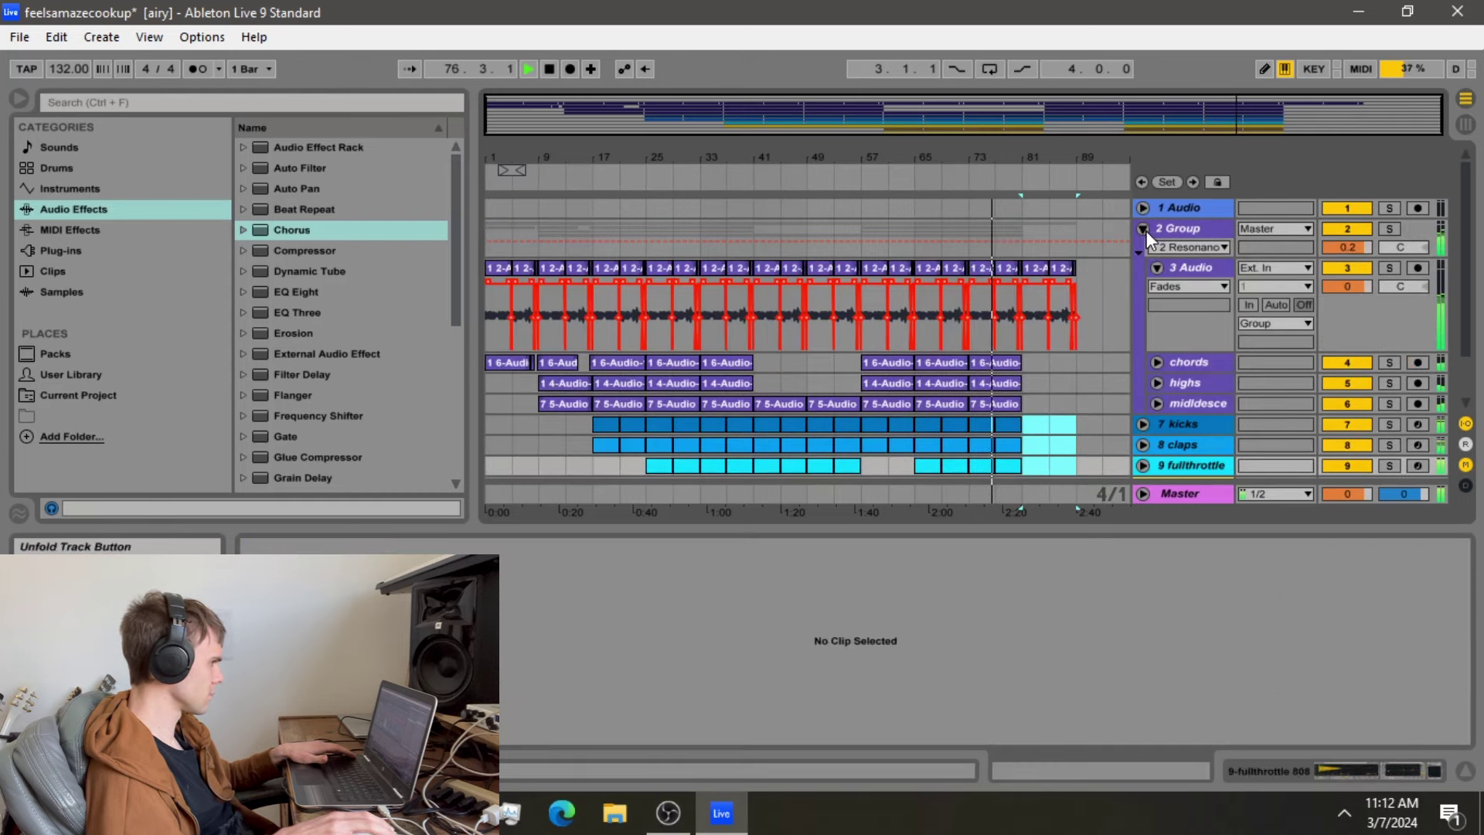
{"action": "left_click", "coordinate": [1176, 267]}
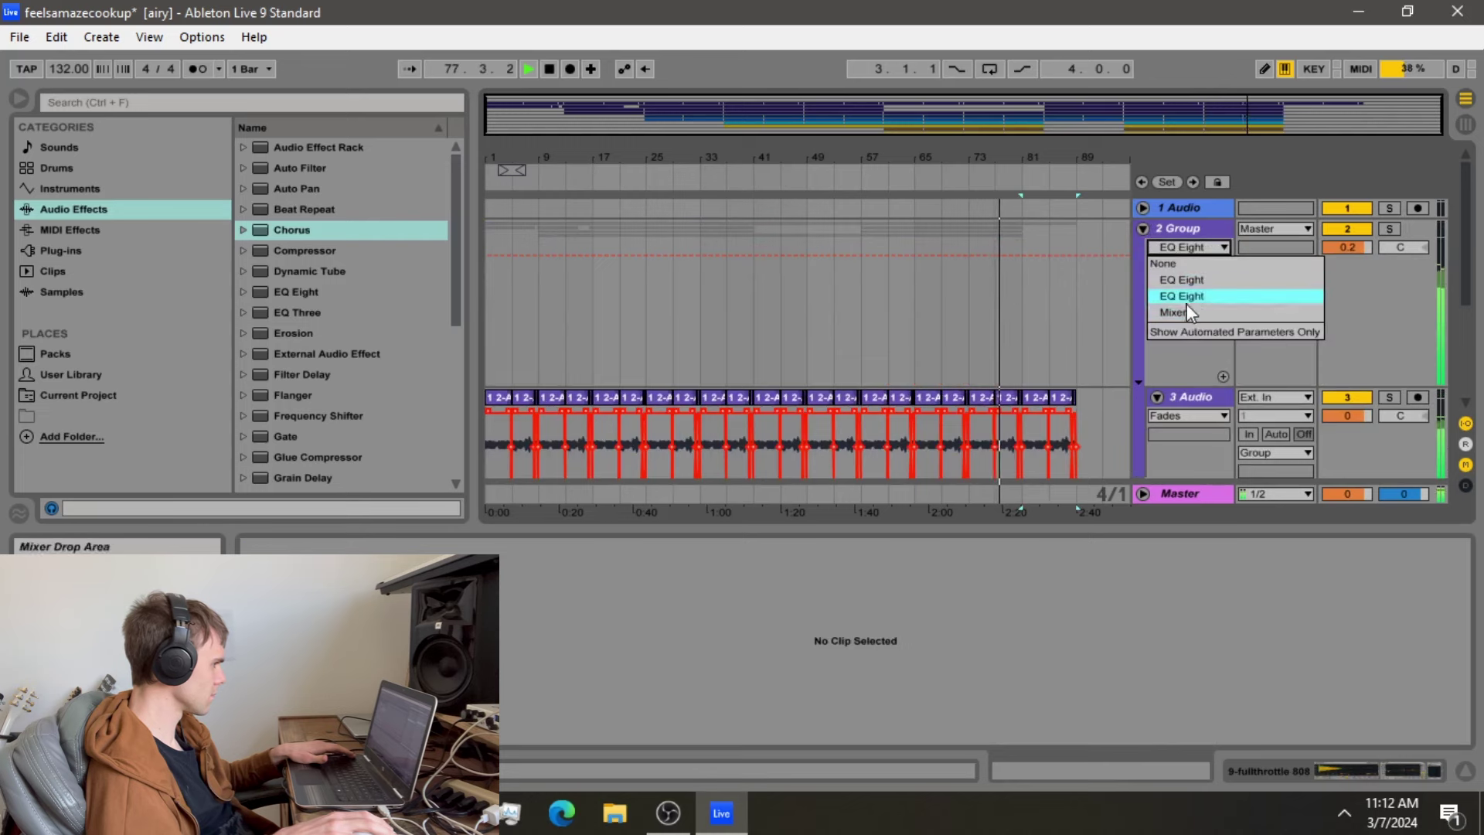
{"action": "left_click", "coordinate": [1178, 292]}
{"action": "left_click", "coordinate": [1024, 261]}
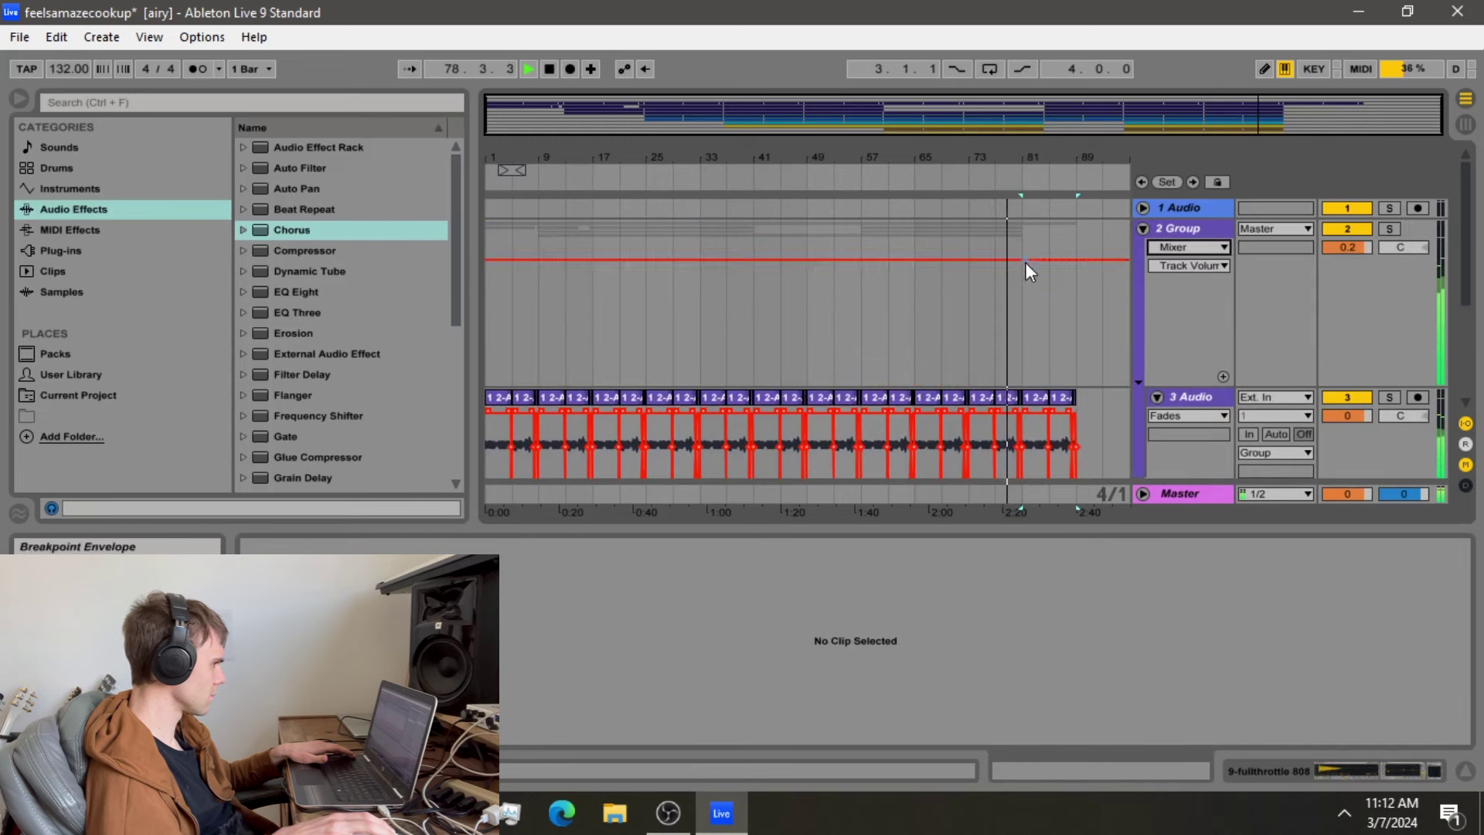
{"action": "left_click_drag", "start_coordinate": [1040, 260], "coordinate": [1075, 385]}
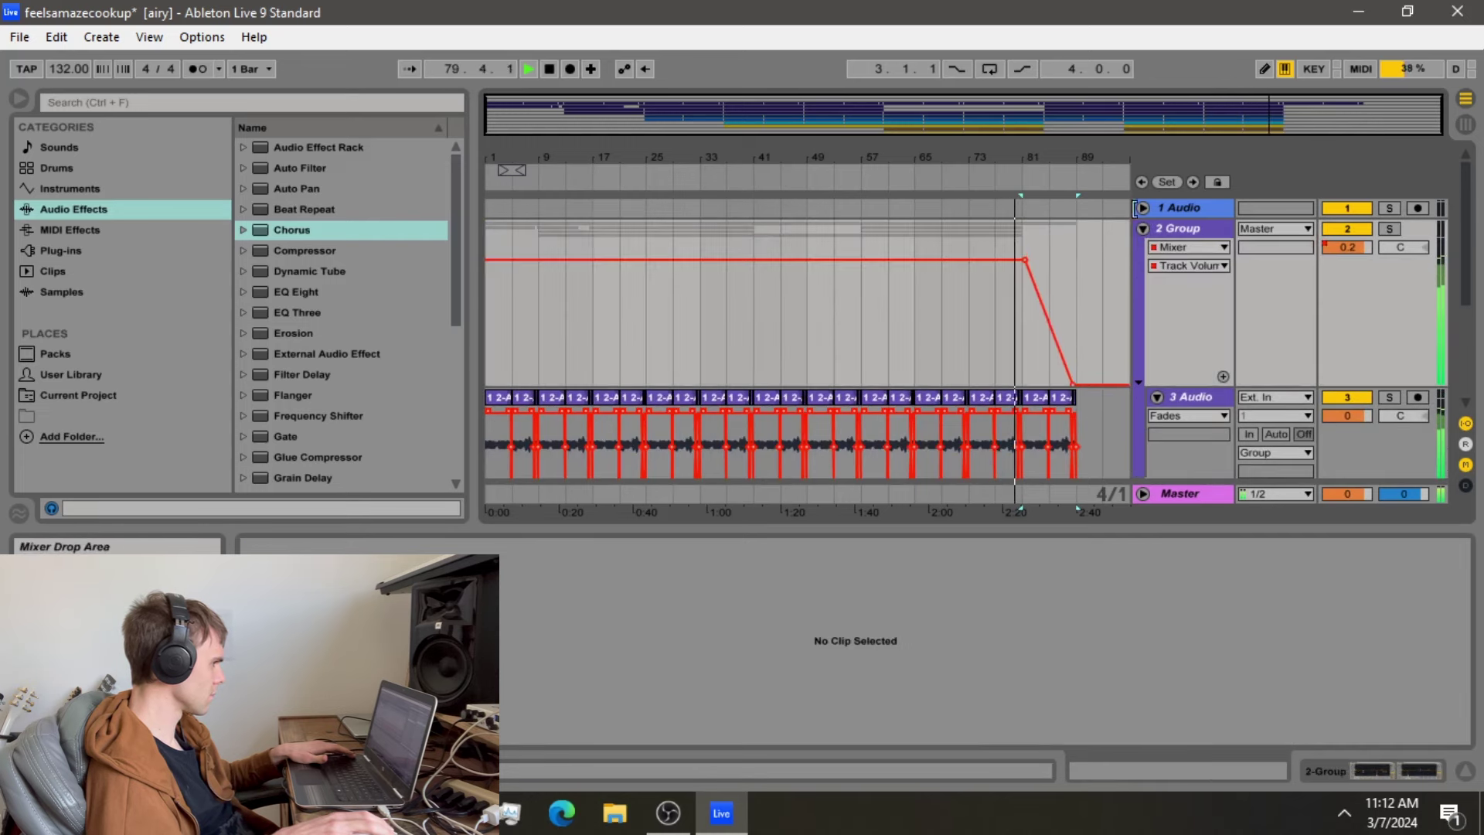
{"action": "left_click", "coordinate": [1144, 229]}
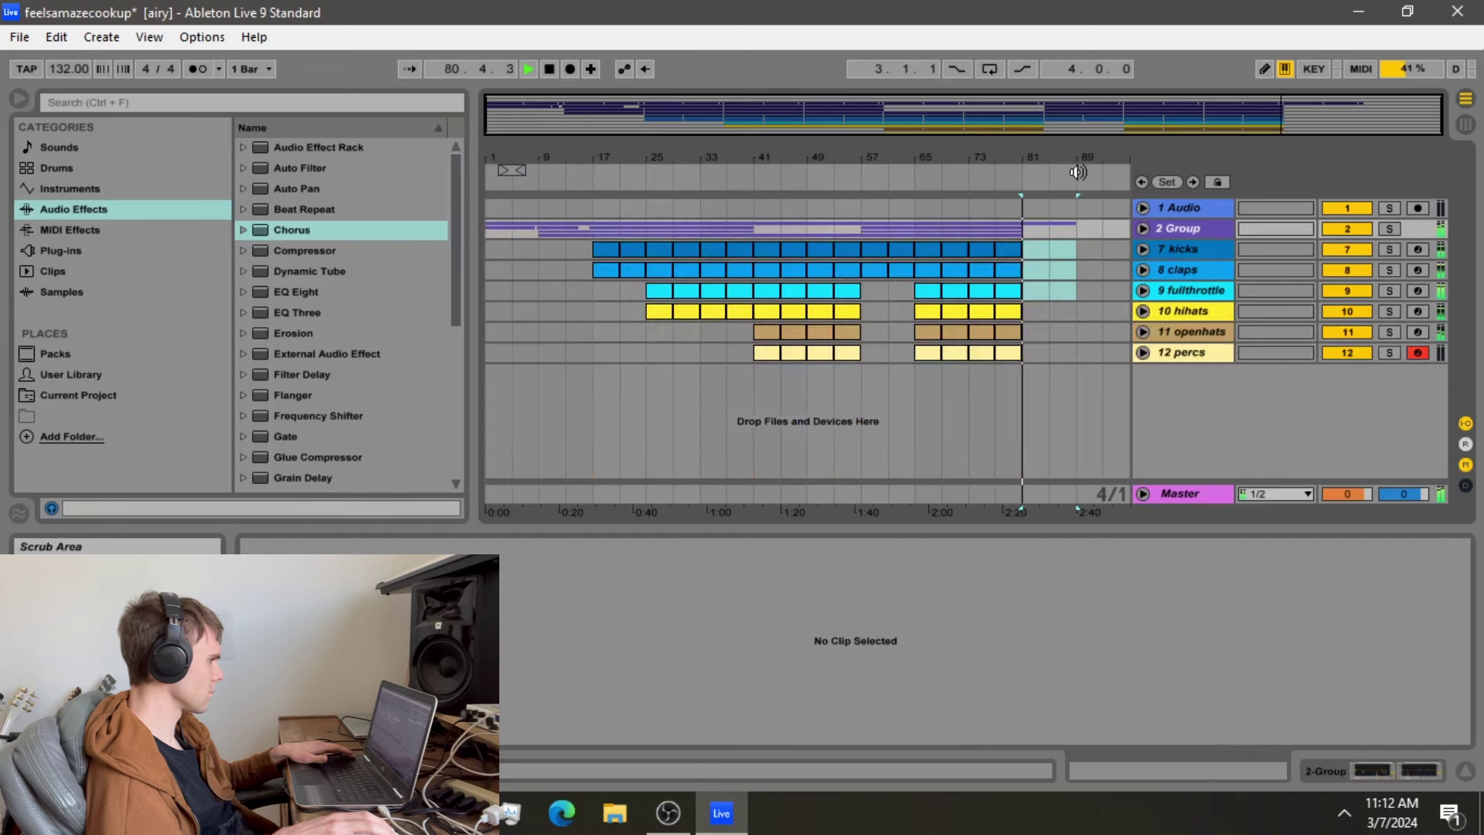
Refine the end of the group's volume fade with an extra breakpoint so it reaches -inf dB at bar 89
{"action": "left_click_drag", "start_coordinate": [1067, 174], "coordinate": [1044, 279]}
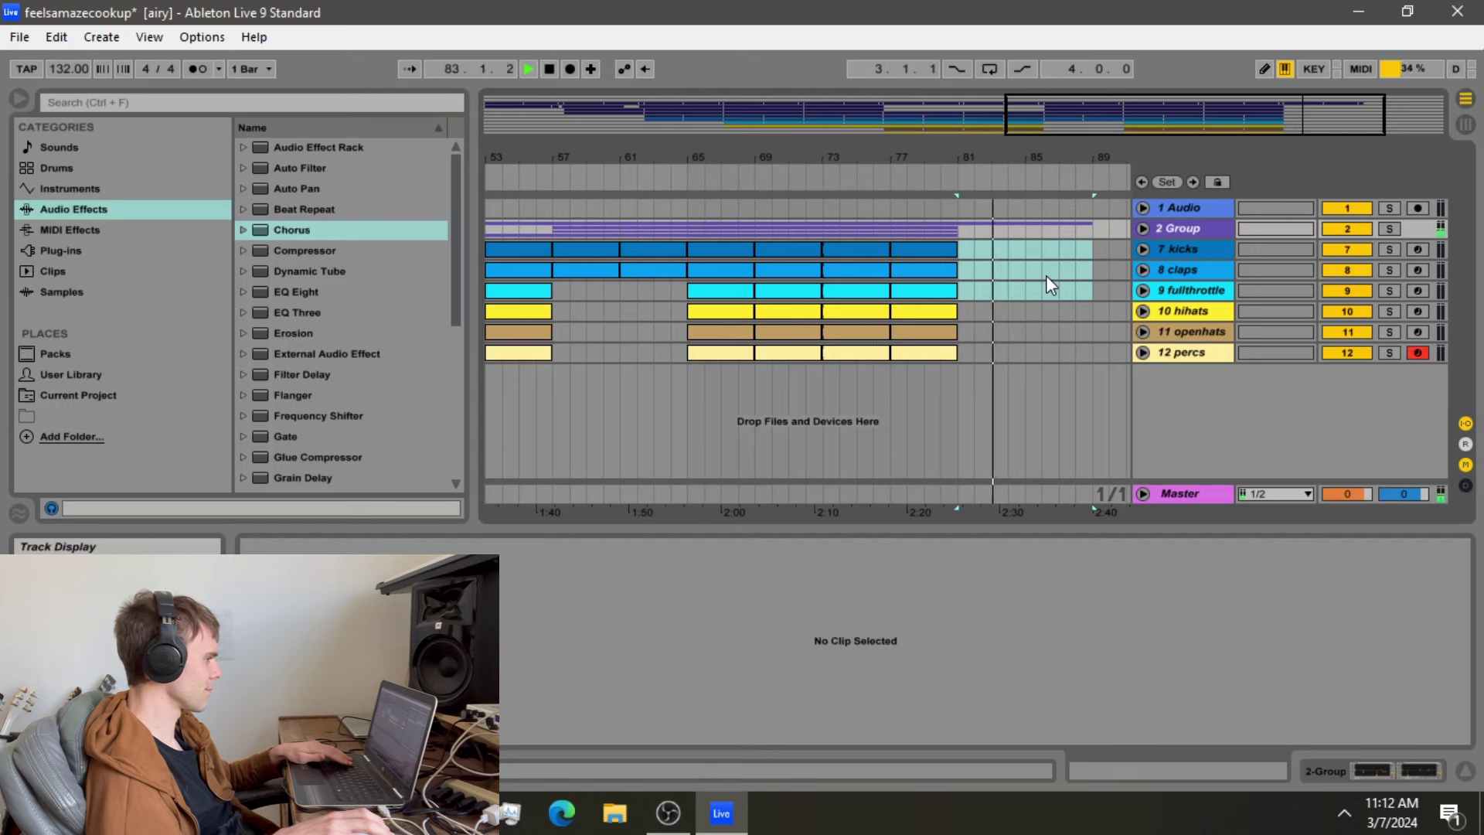
{"action": "left_click", "coordinate": [1141, 228]}
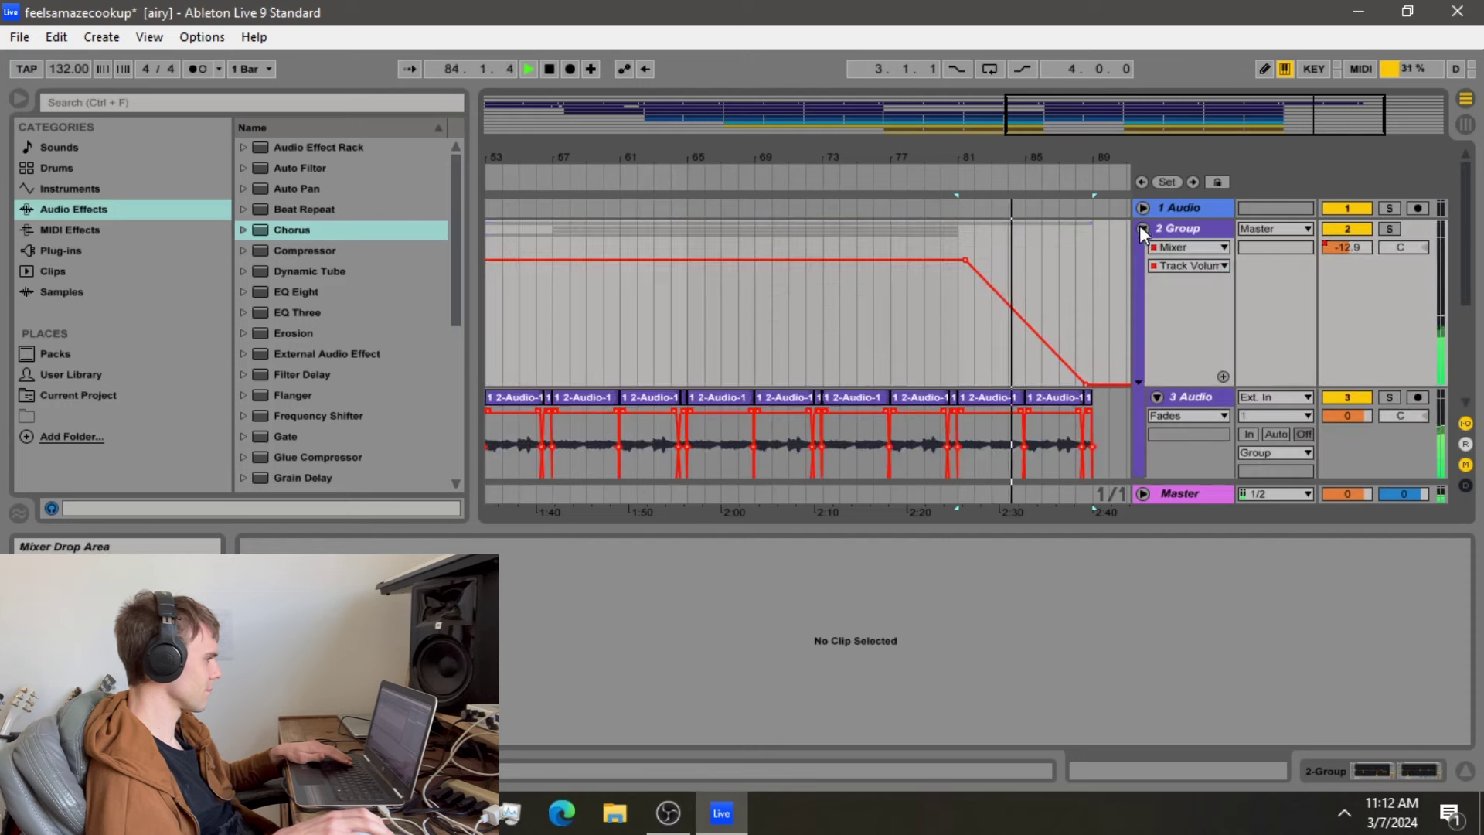
{"action": "mouse_move", "coordinate": [1087, 384]}
{"action": "left_mouse_down"}
{"action": "mouse_move", "coordinate": [1090, 334]}
{"action": "mouse_move", "coordinate": [1096, 382]}
{"action": "left_mouse_up"}
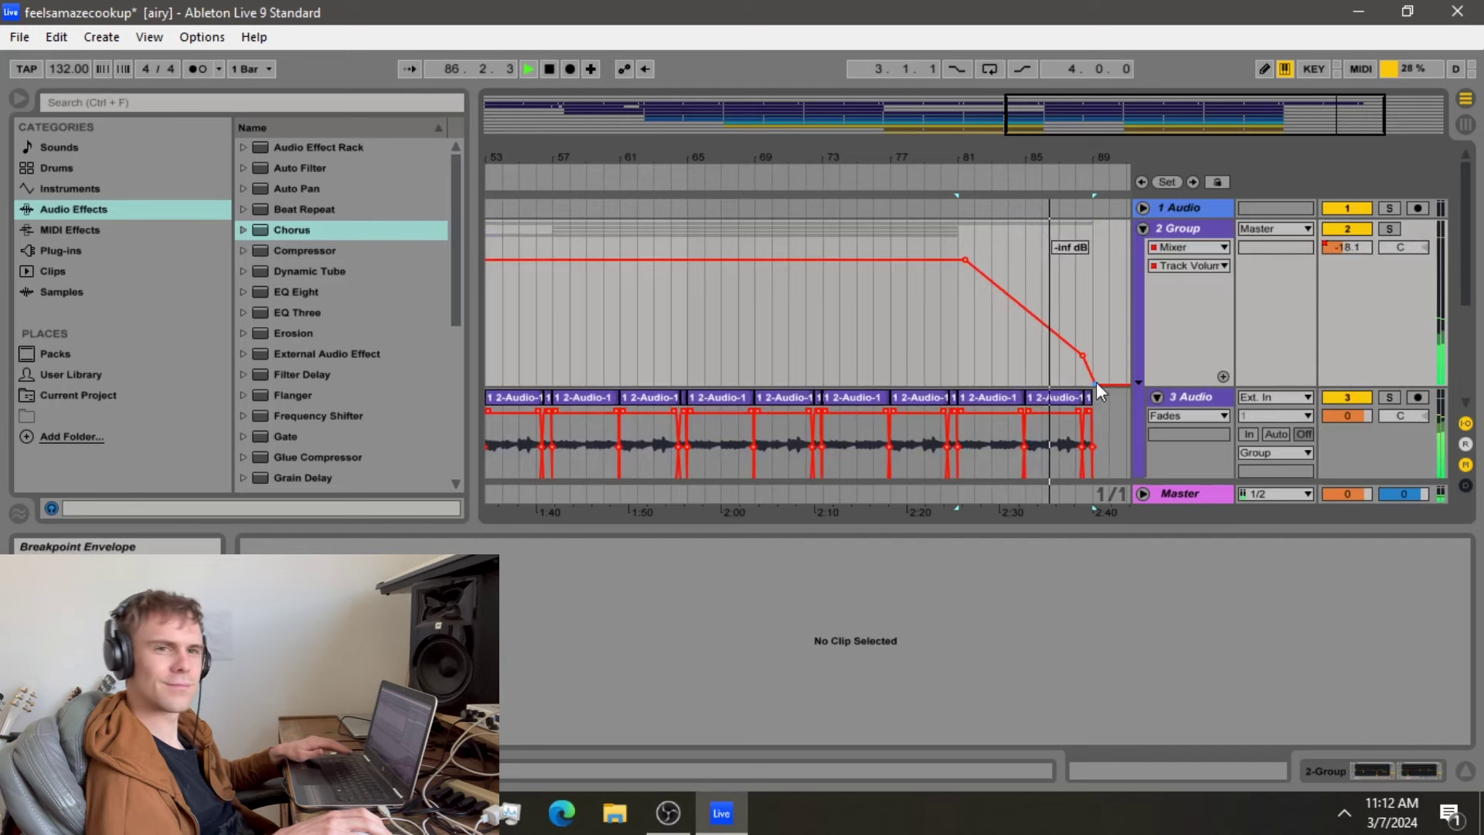